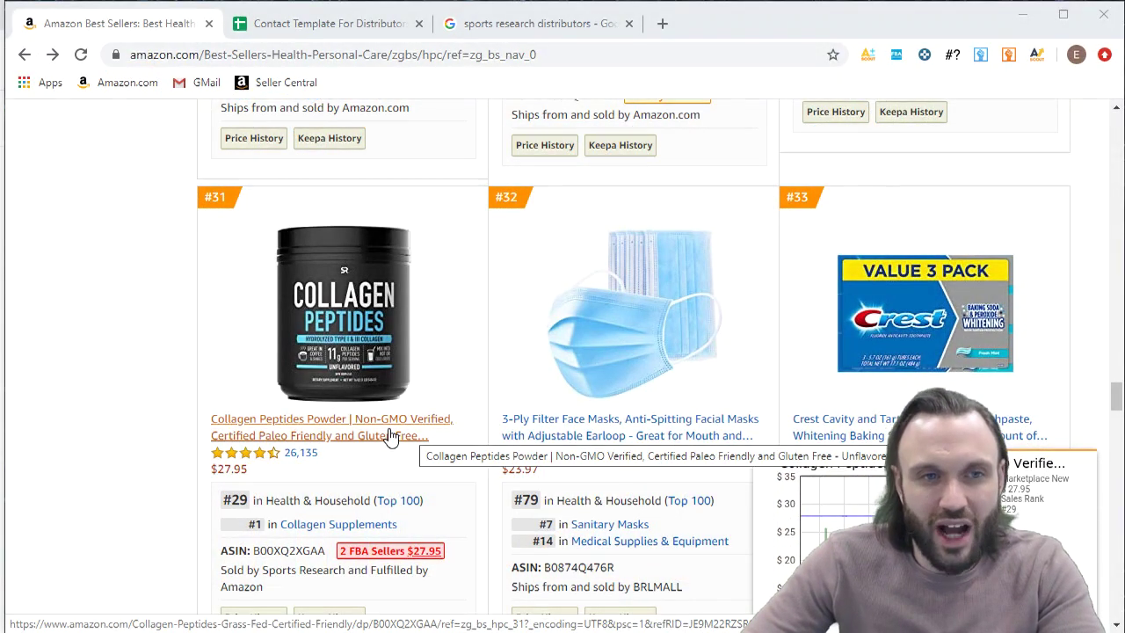
Step: Open the Collagen Peptides Powder listing ranked #31 and check which brand makes it
left_click(391, 437)
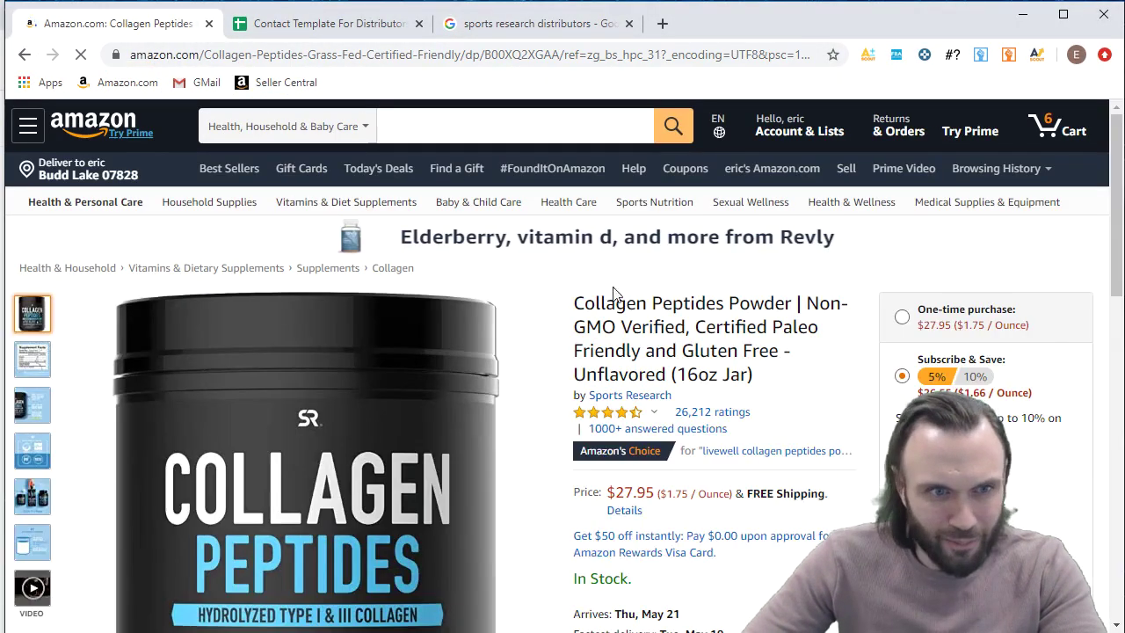
scroll(669, 316, "down", 1)
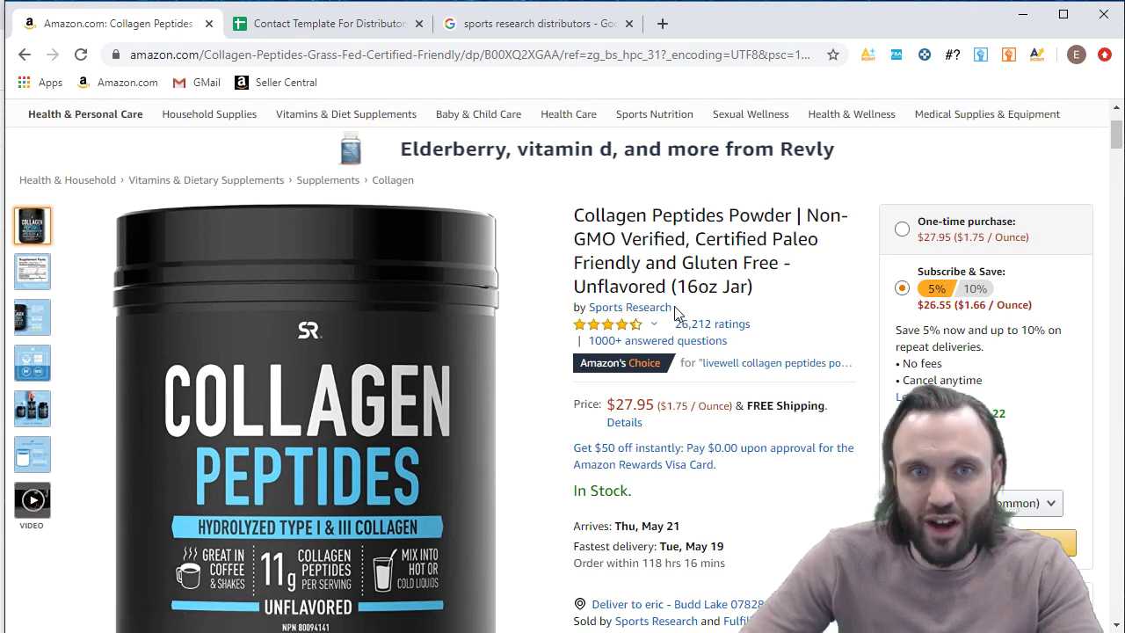
Step: Switch to Google and search for sports research distributors
left_click(563, 26)
left_click(298, 130)
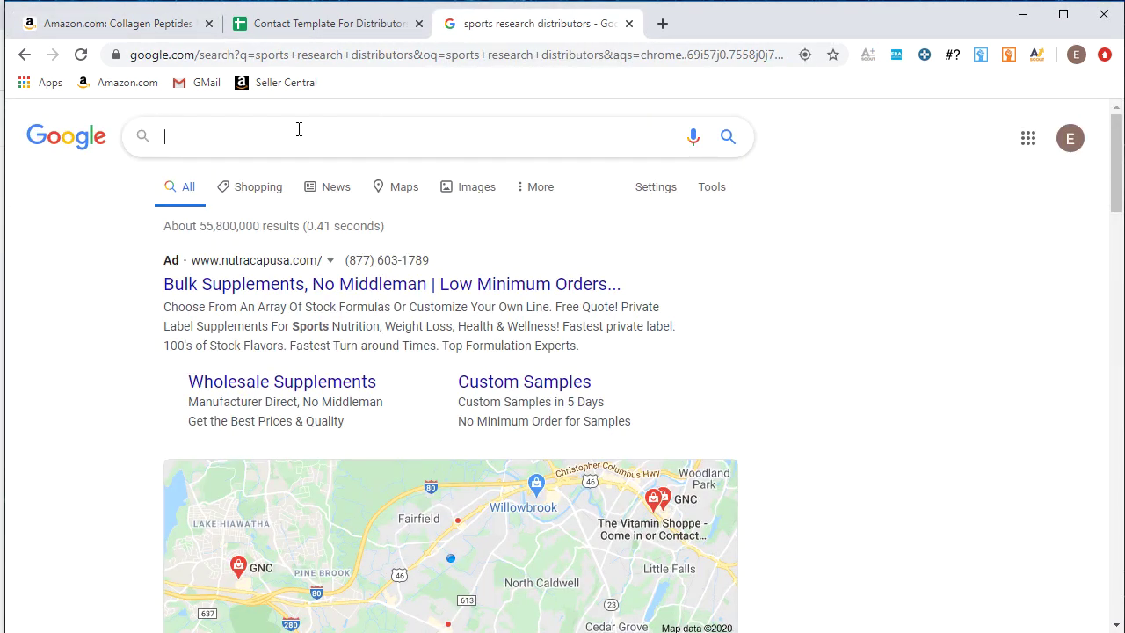
type("sports rease")
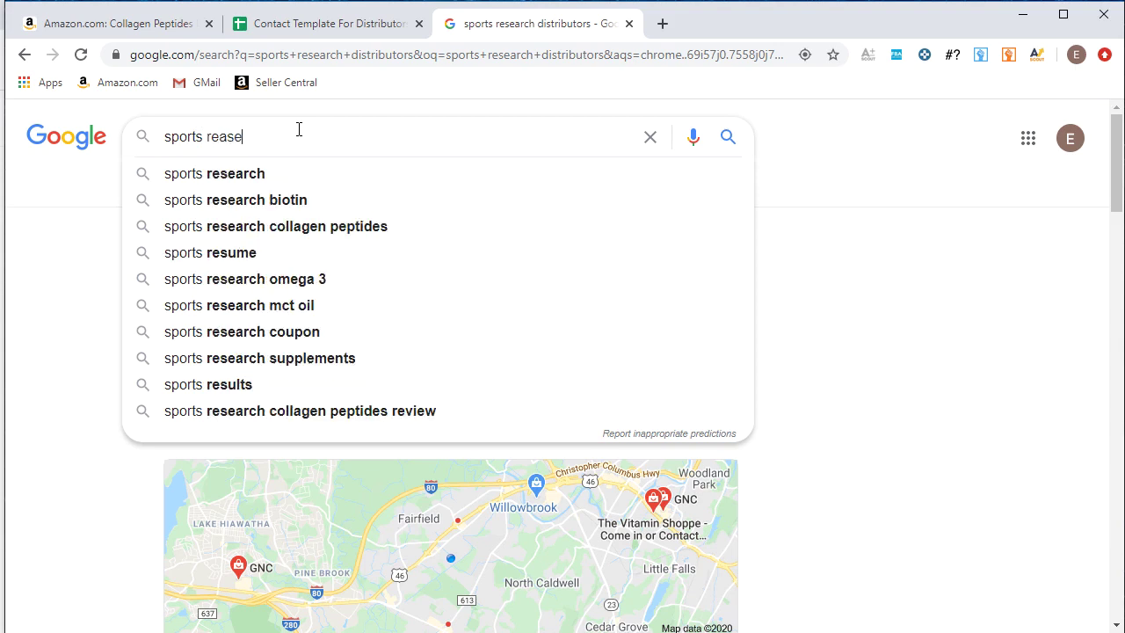
type("arch dist")
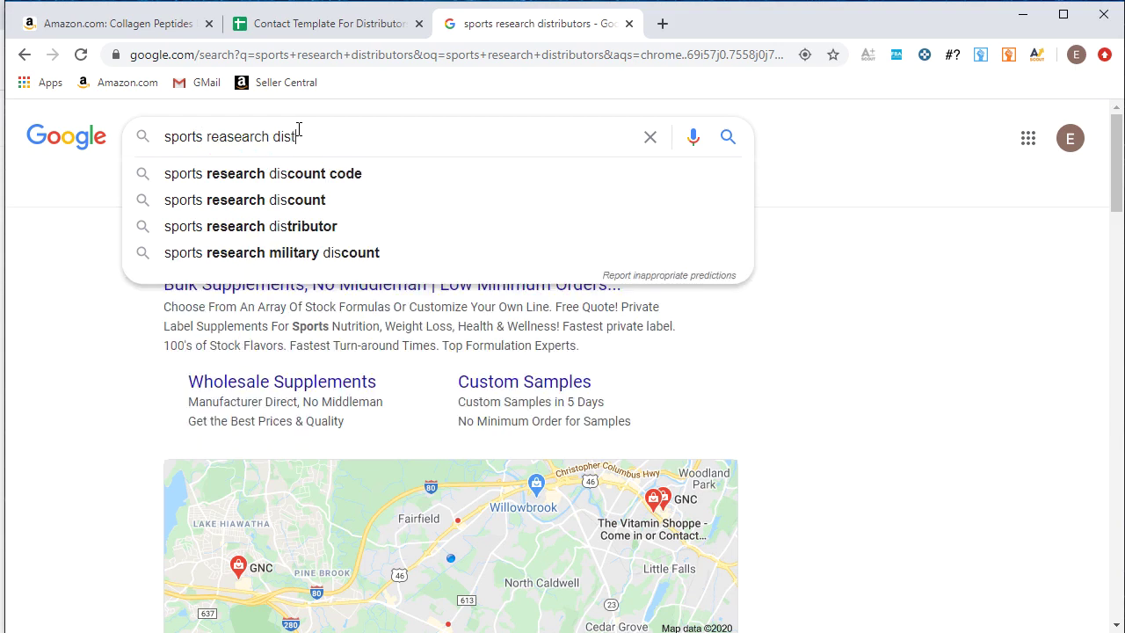
type("ributors")
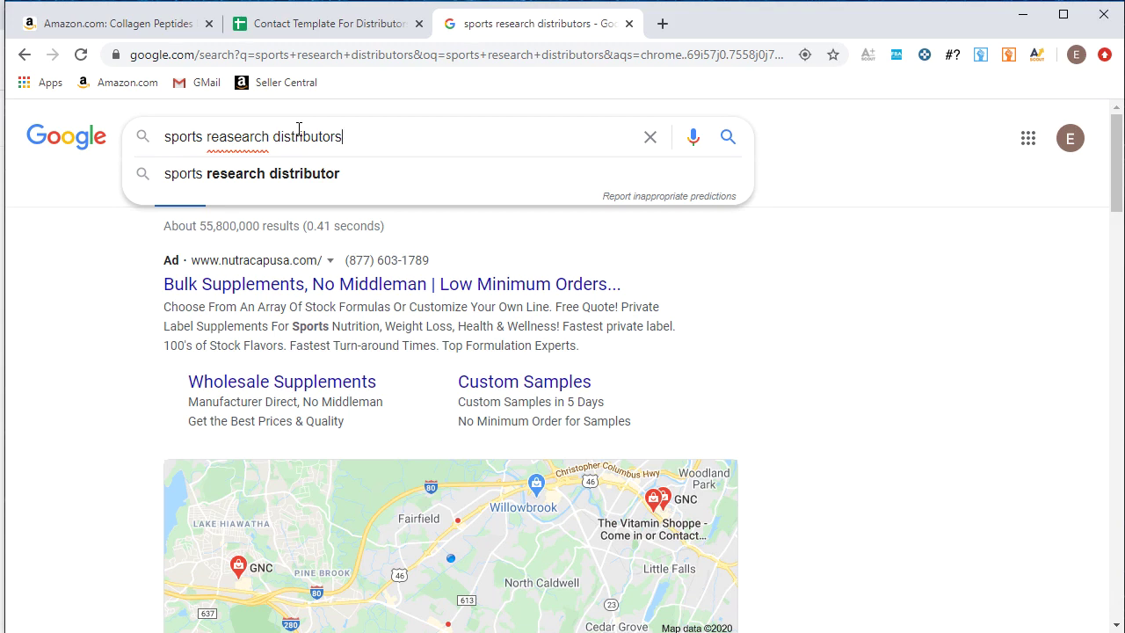
left_click(747, 55)
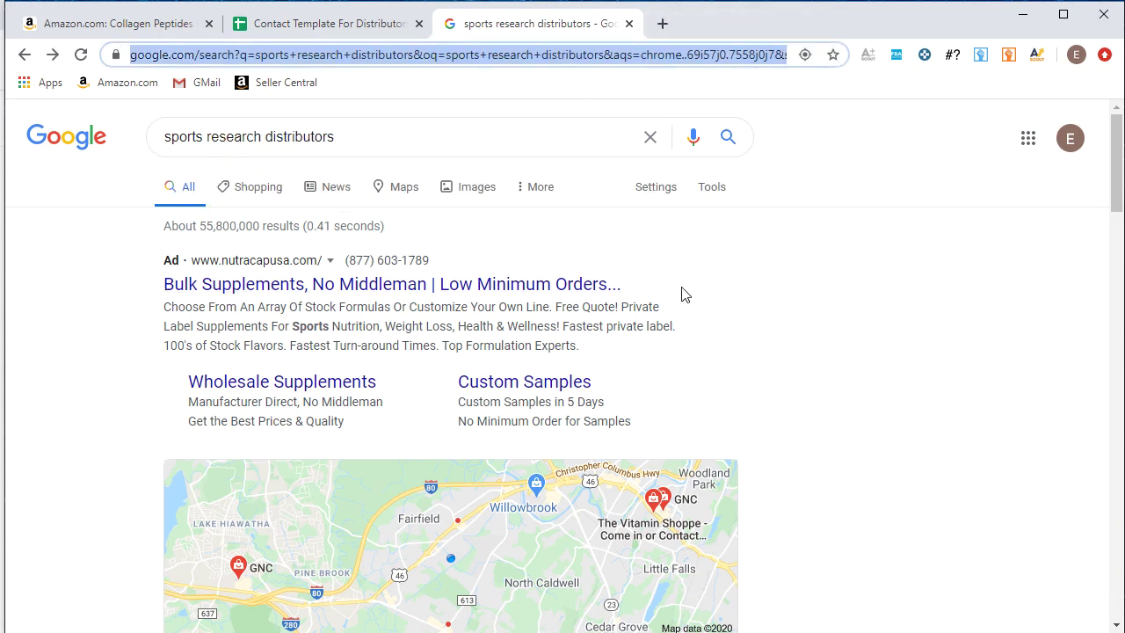
Step: Find the DNA Sports Nutrition wholesale distributor among the search results and open it in a new tab
scroll(783, 317, "down", 5)
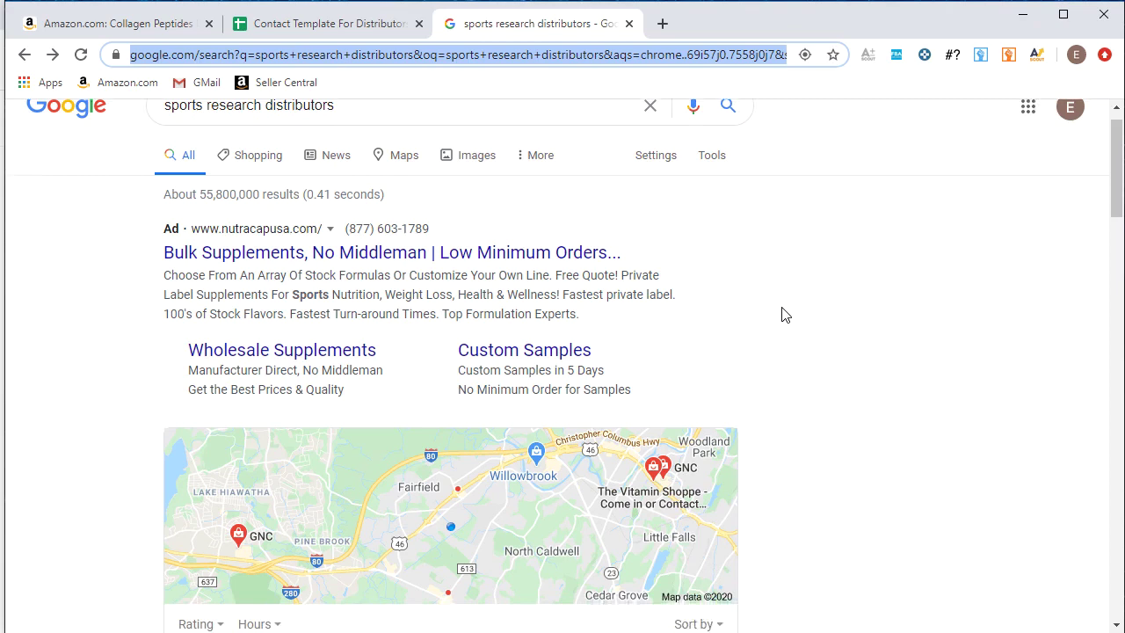
scroll(785, 316, "down", 2)
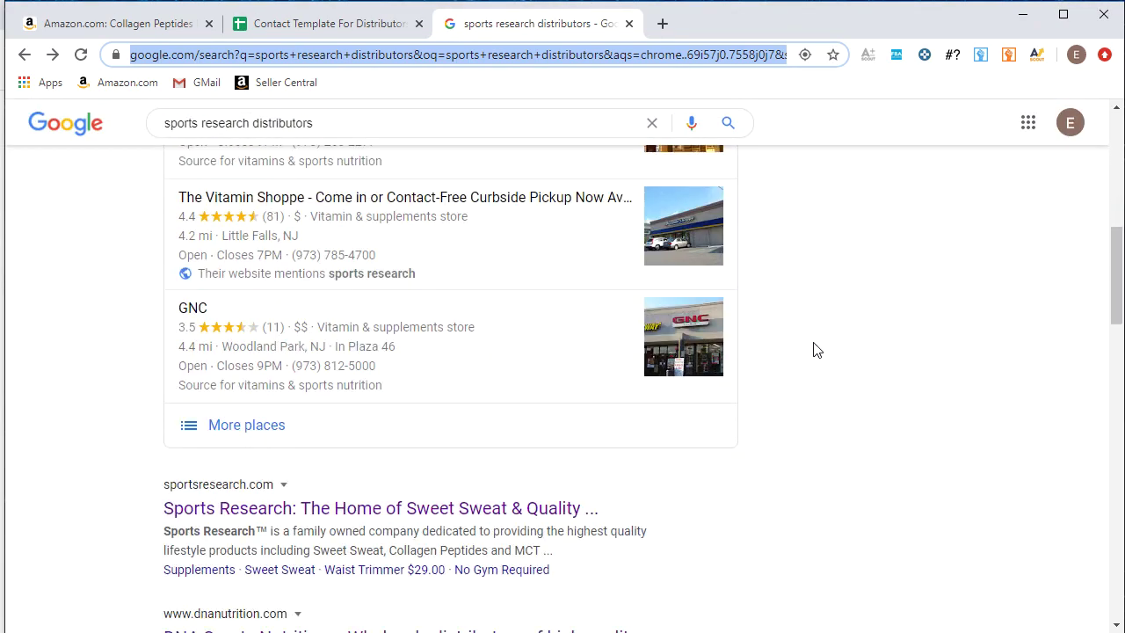
scroll(843, 351, "down", 4)
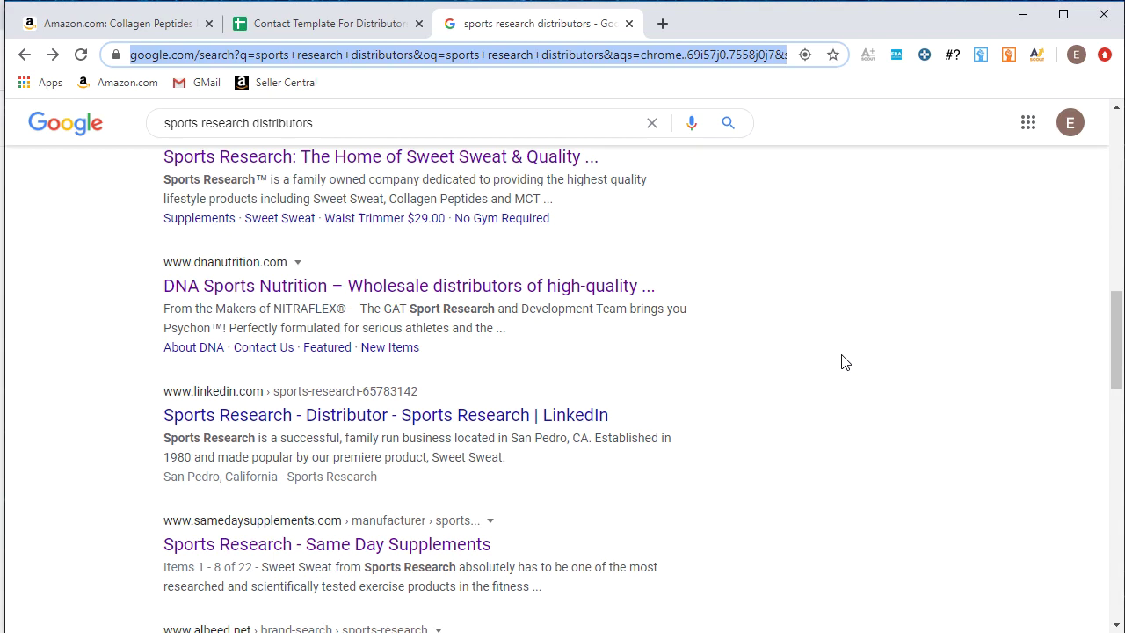
scroll(839, 364, "down", 2)
scroll(816, 363, "up", 2)
right_click(341, 301)
left_click(367, 305)
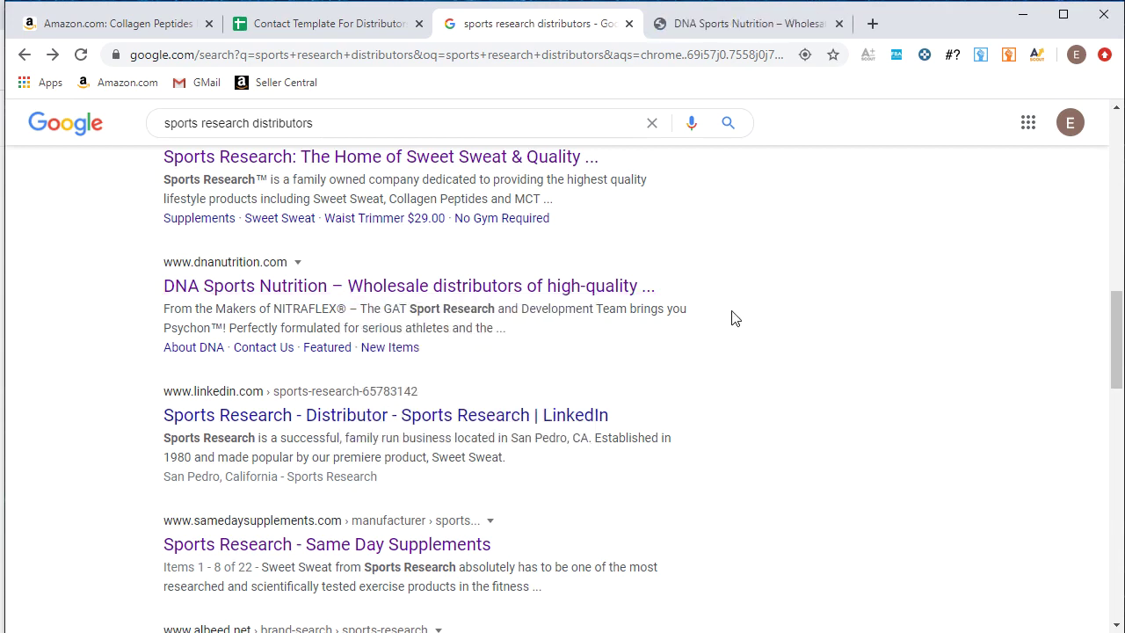
Step: Open the Same Day Supplements and Albeed wholesale distributor results in separate new tabs
scroll(734, 318, "down", 2)
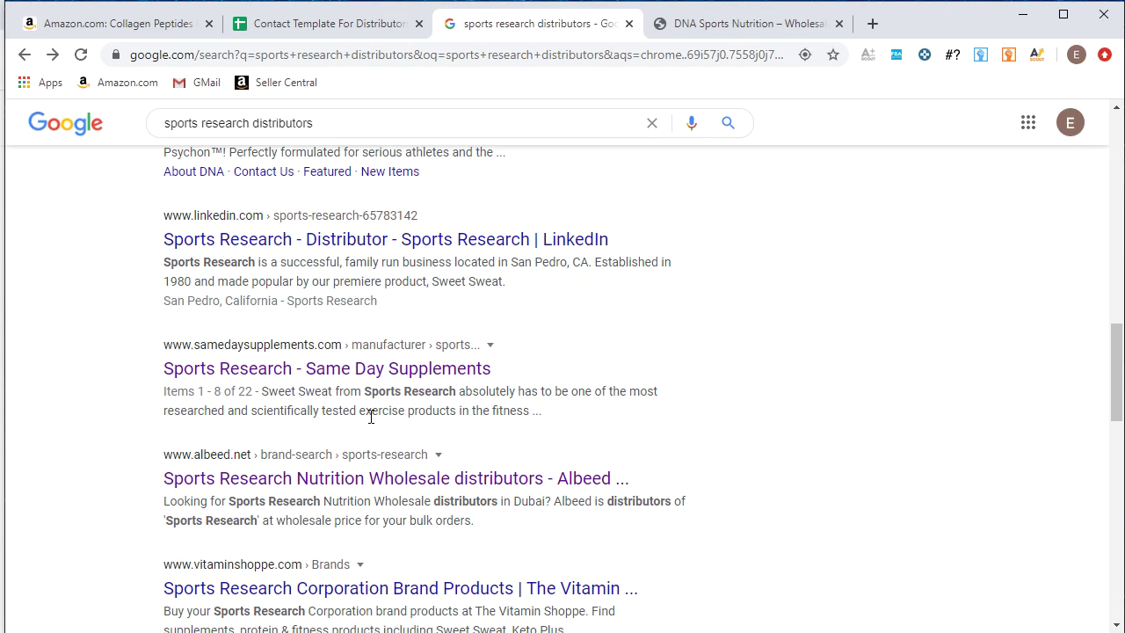
right_click(368, 377)
left_click(378, 387)
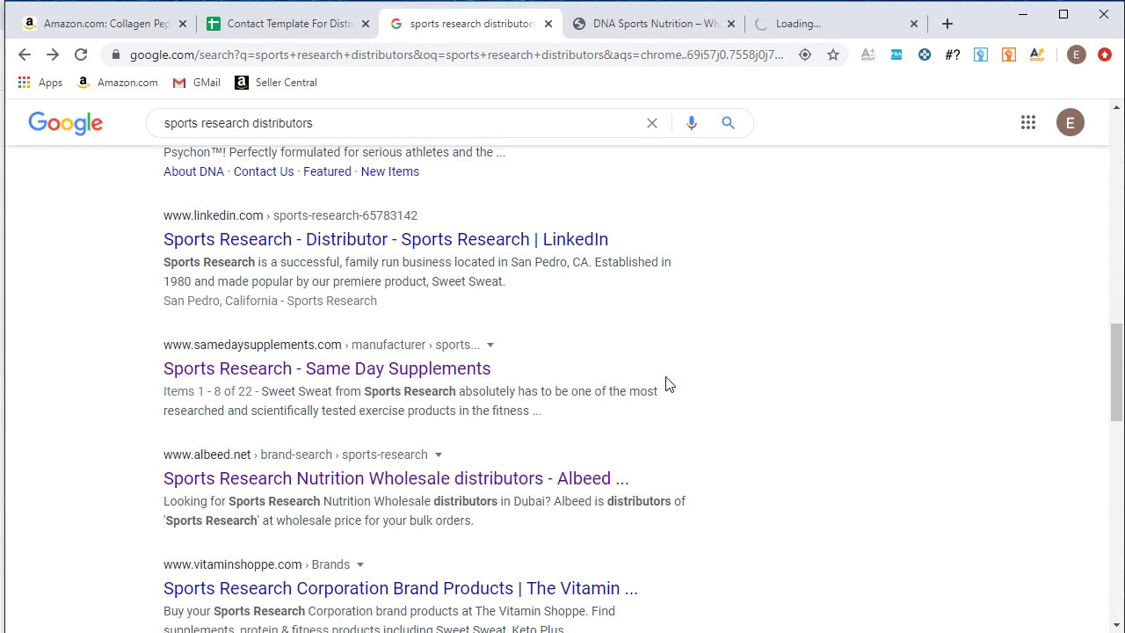
scroll(665, 384, "down", 2)
right_click(451, 314)
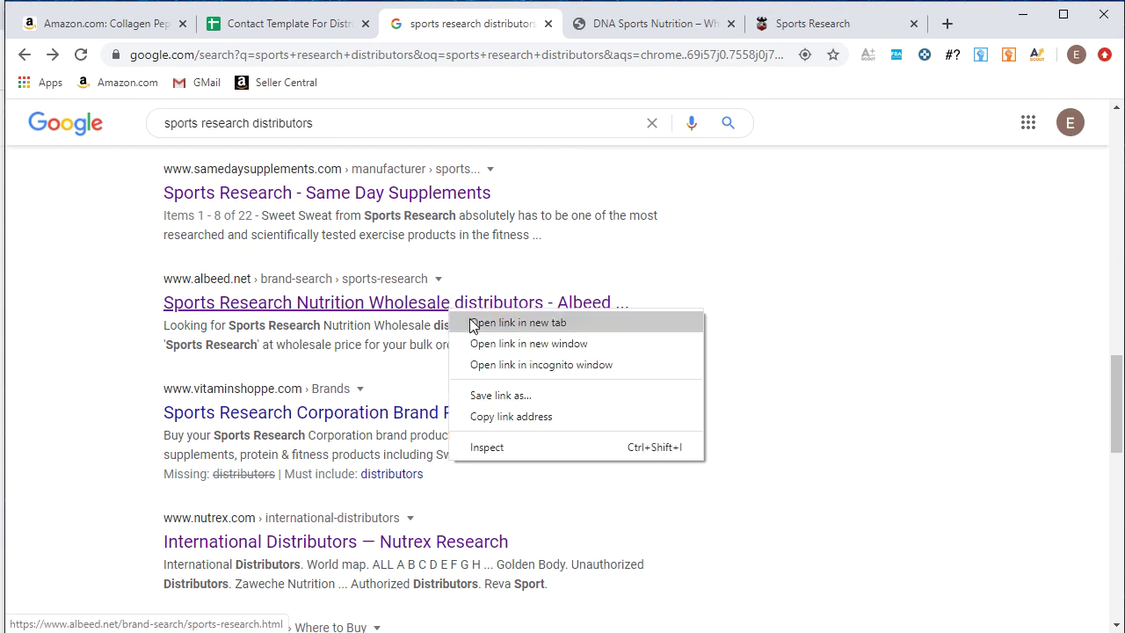
left_click(518, 322)
Step: Open the MuscleTech Domestic (USA) Distributors result in a new tab and check the remaining results
scroll(552, 394, "down", 2)
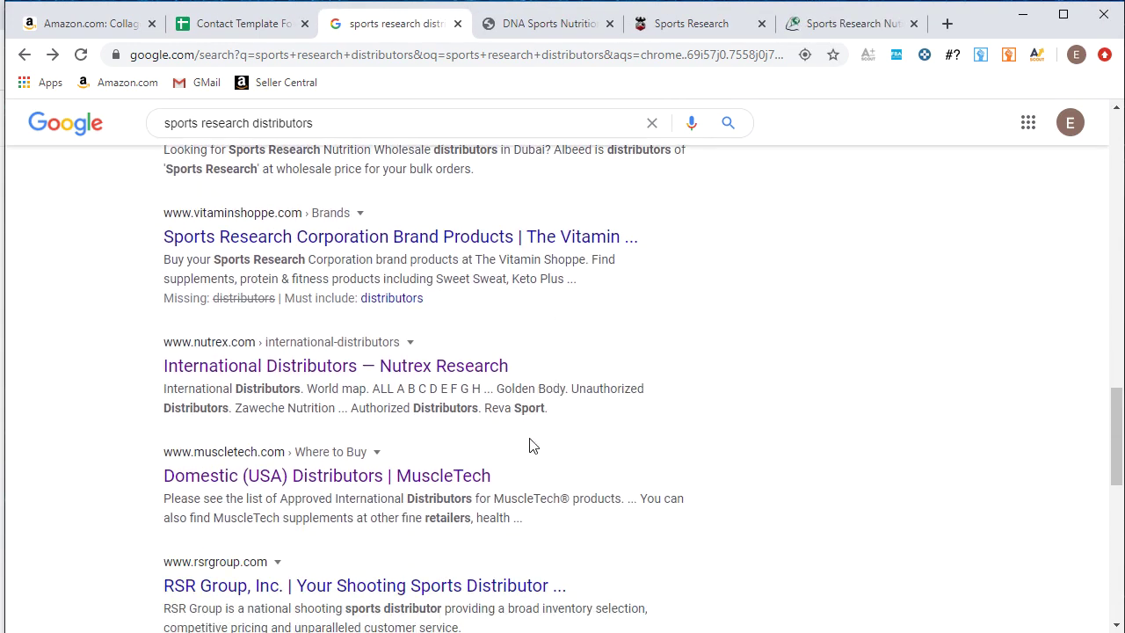
right_click(384, 488)
left_click(402, 497)
scroll(505, 440, "down", 1)
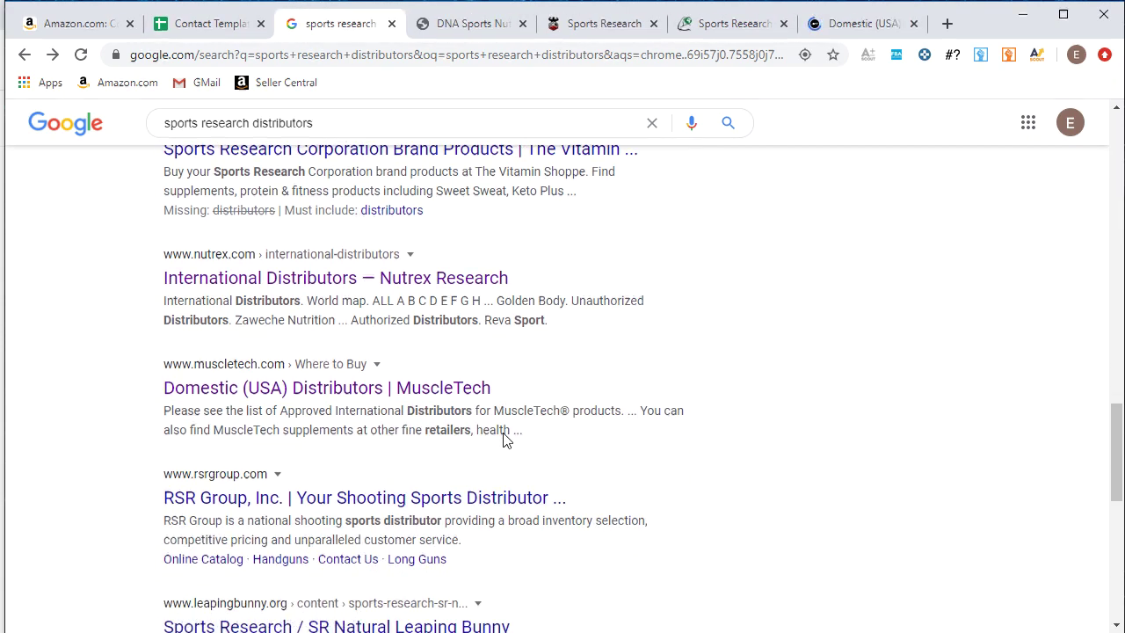
scroll(503, 439, "down", 3)
scroll(527, 407, "up", 7)
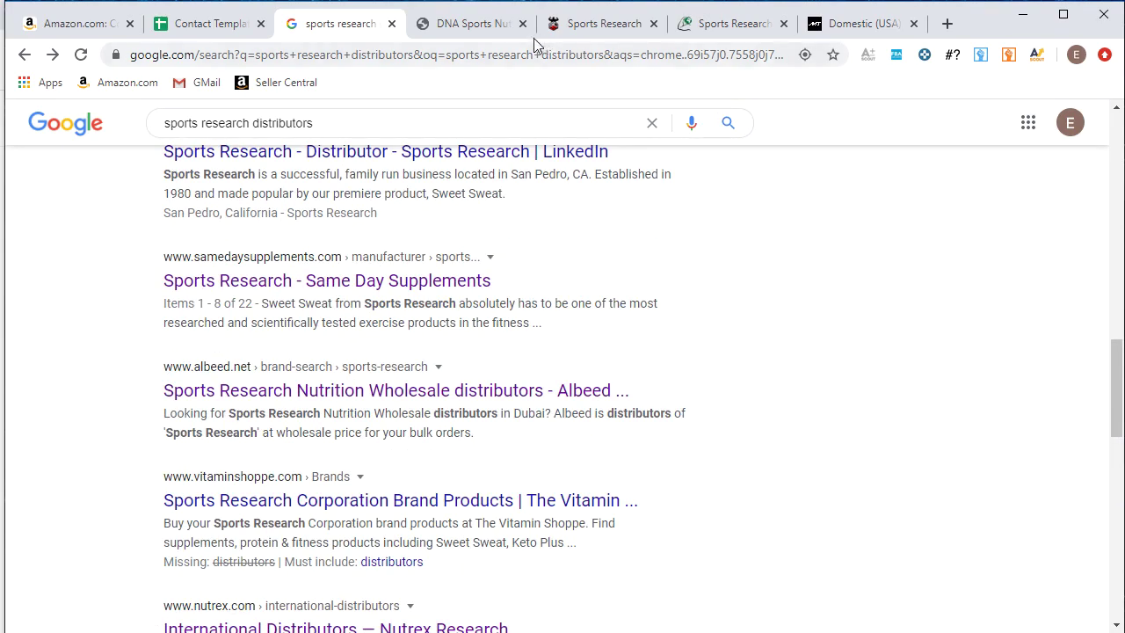
Step: Examine the DNA Sports Nutrition home page, featured items and product listings to see which brands it distributes
left_click(488, 25)
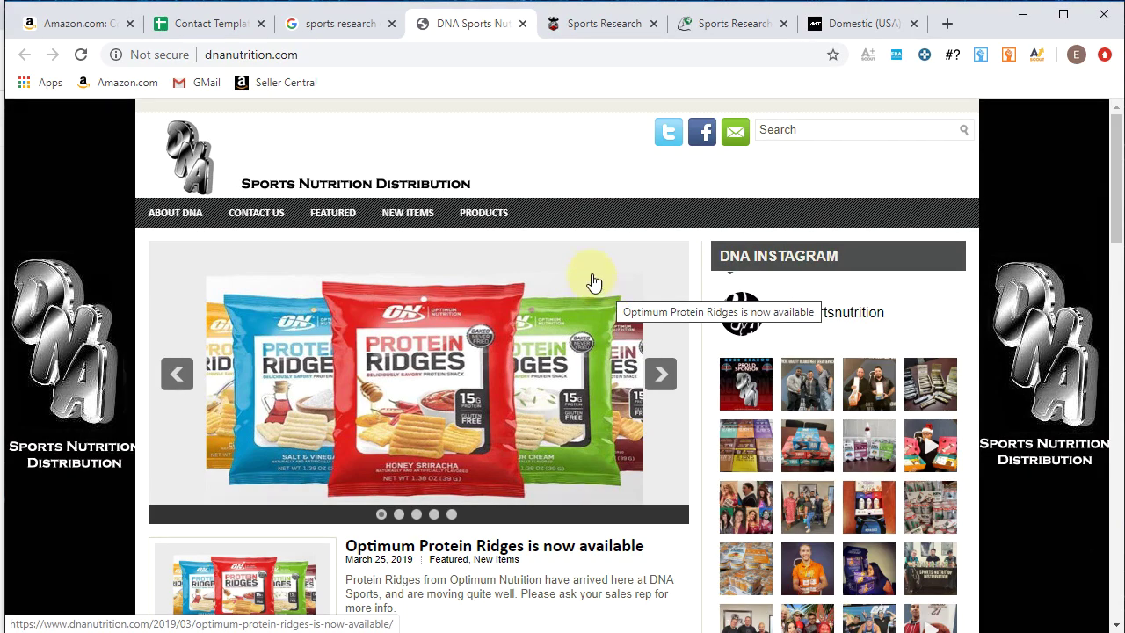
scroll(566, 324, "down", 2)
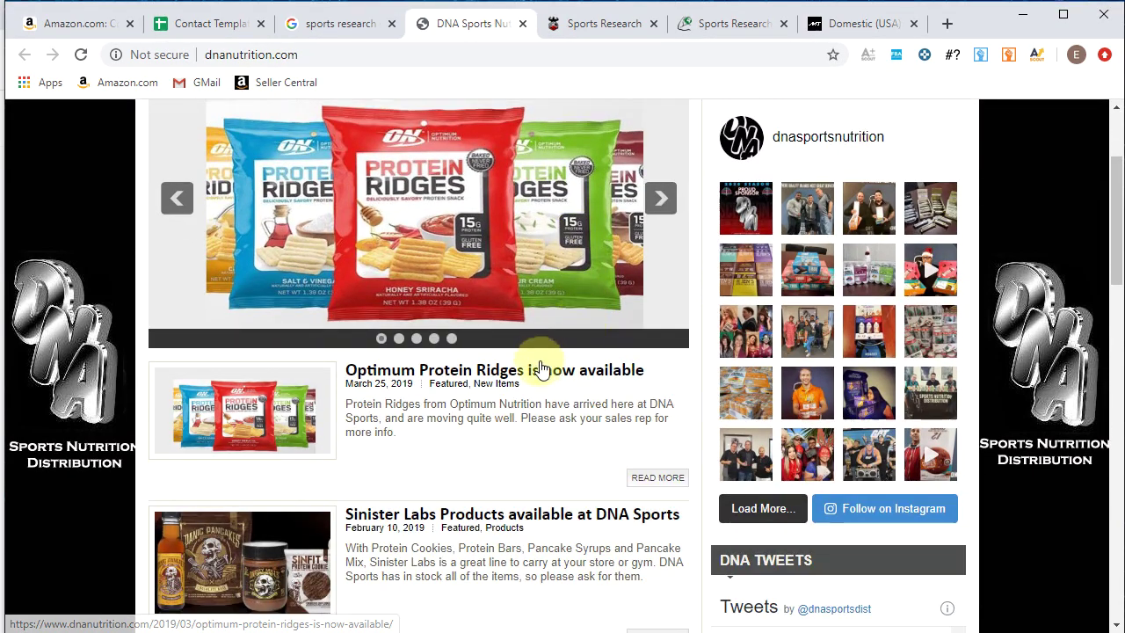
scroll(541, 365, "up", 2)
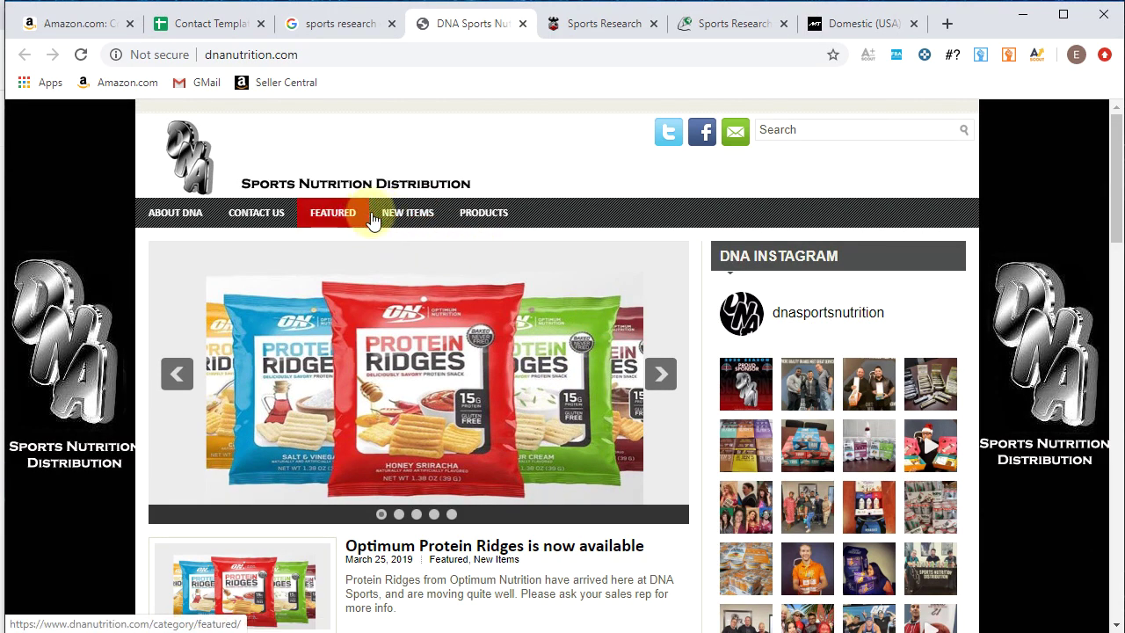
left_click(322, 214)
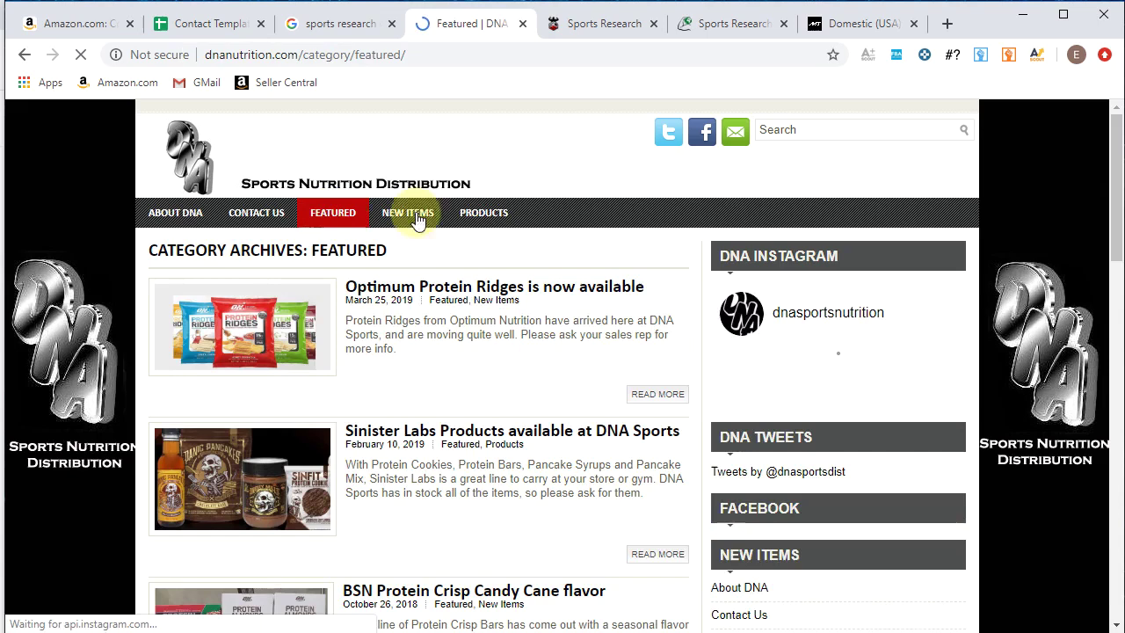
left_click(485, 211)
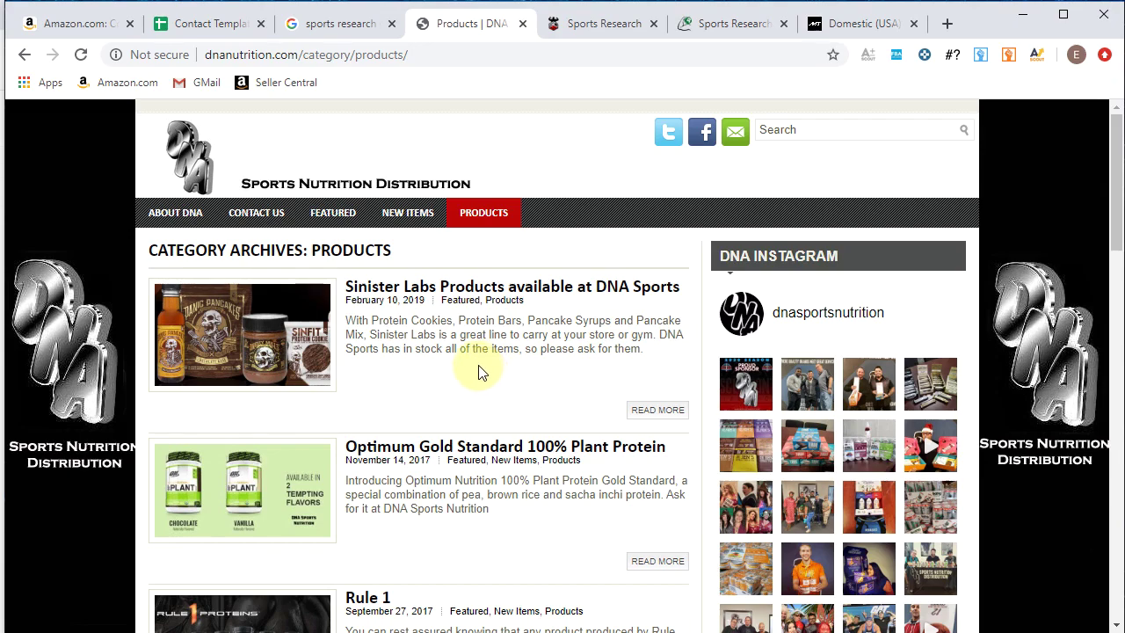
scroll(479, 374, "down", 4)
scroll(468, 372, "down", 2)
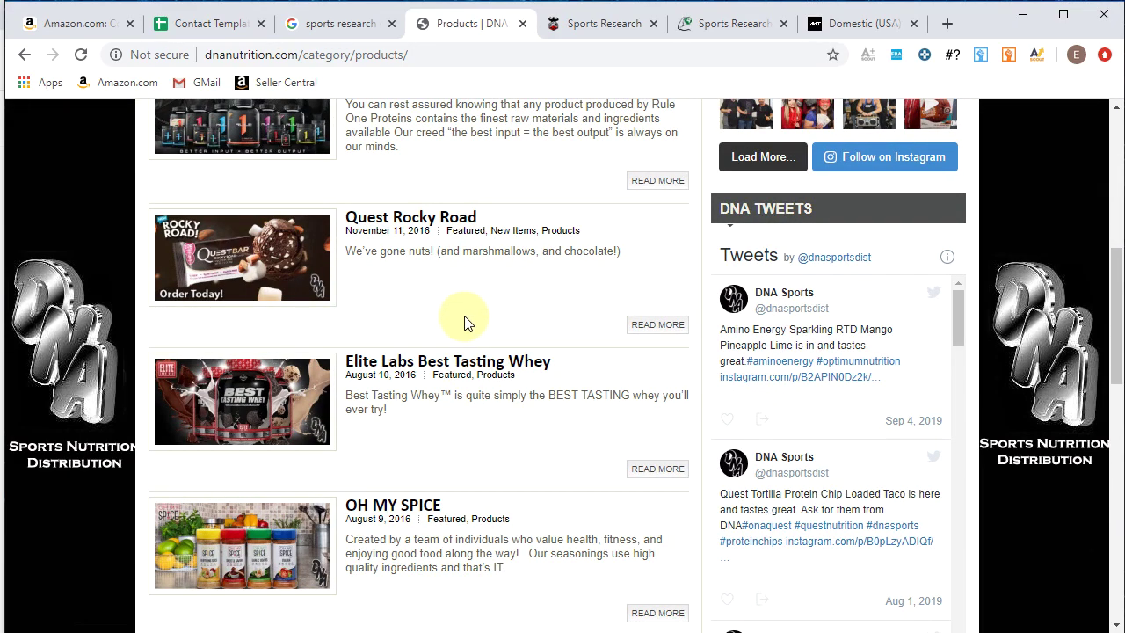
scroll(466, 323, "down", 4)
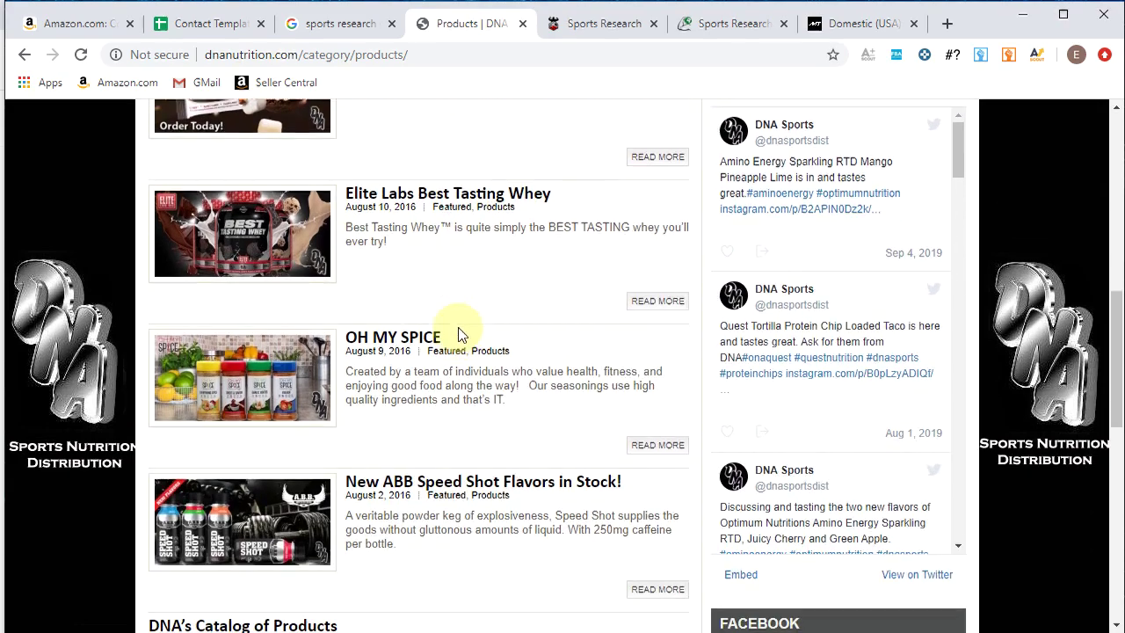
scroll(479, 325, "up", 10)
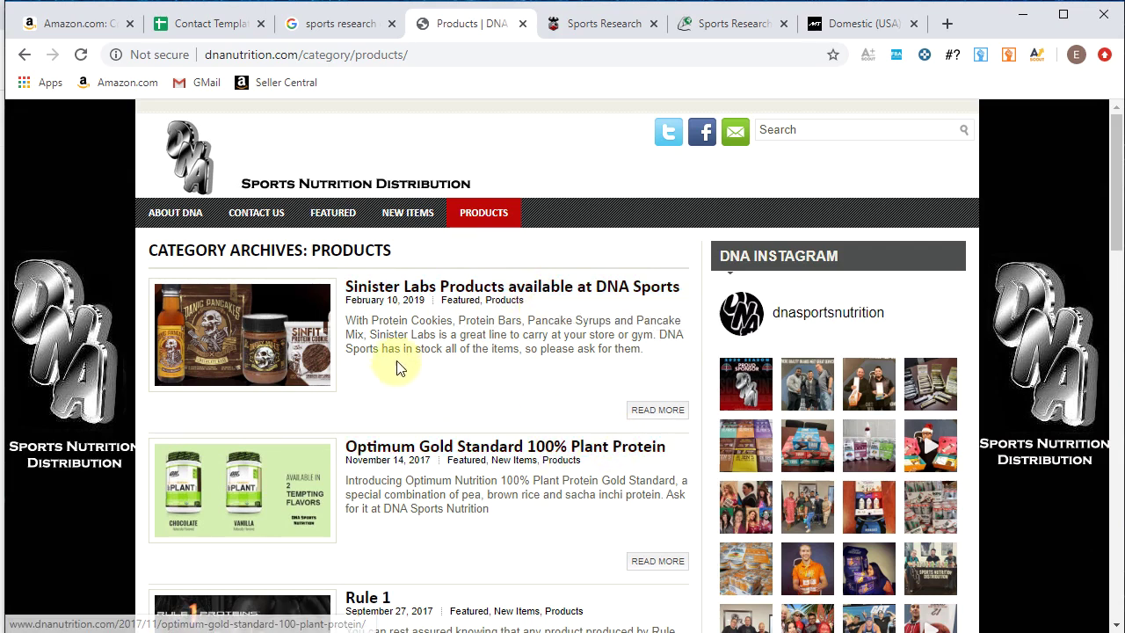
Step: Open DNA Sports Nutrition's contact page and copy its sales email address
left_click(253, 220)
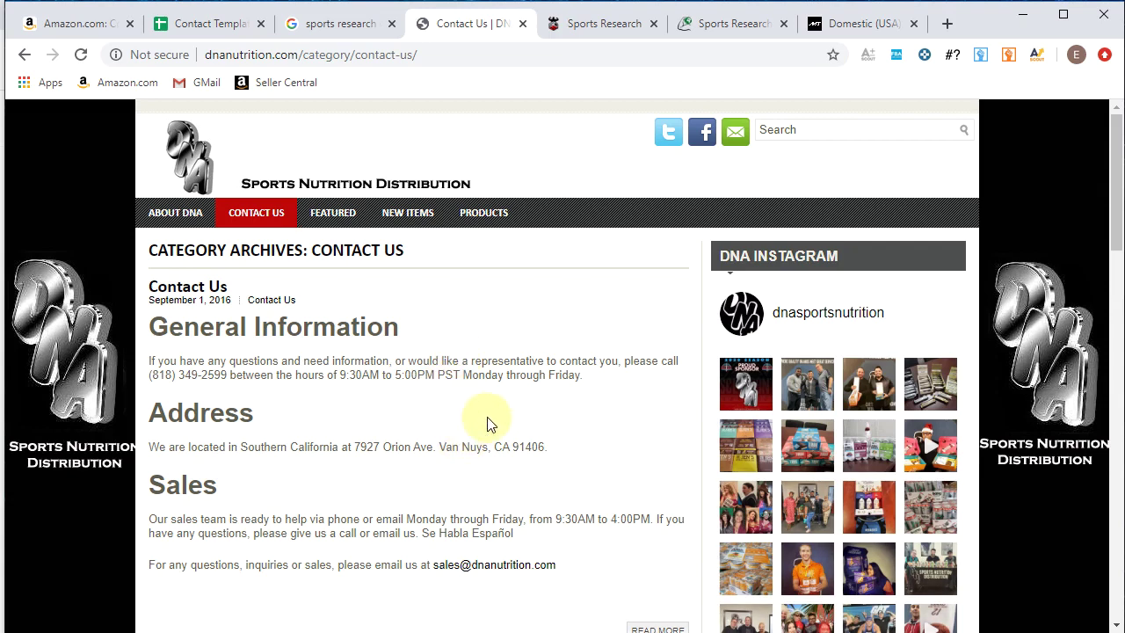
scroll(489, 420, "down", 2)
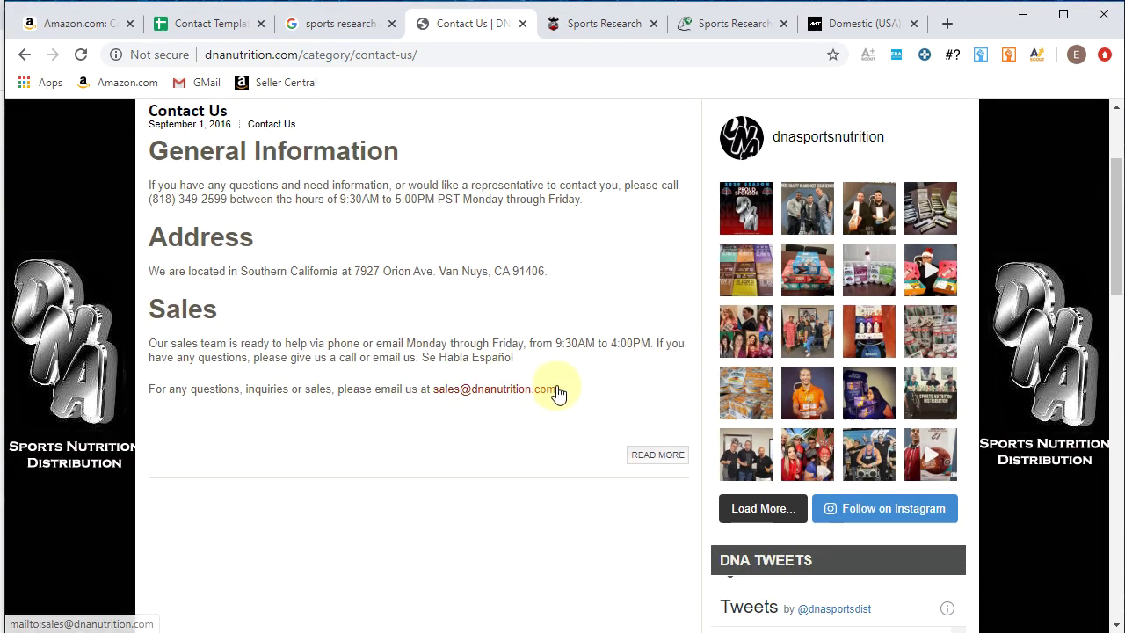
left_click_drag(556, 392, 433, 393)
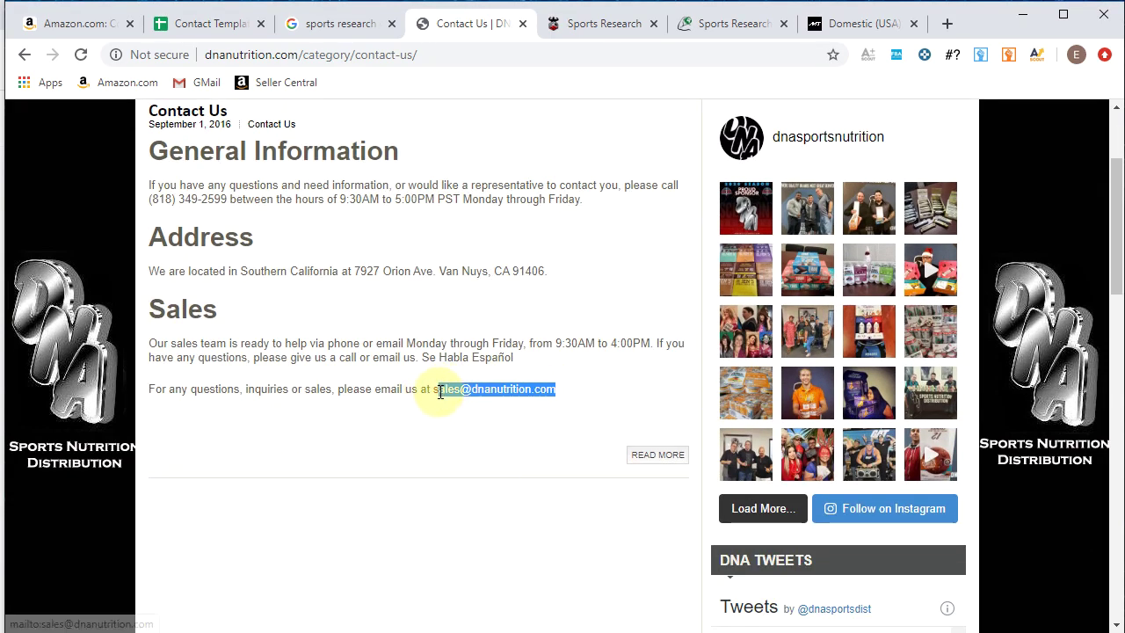
right_click(440, 395)
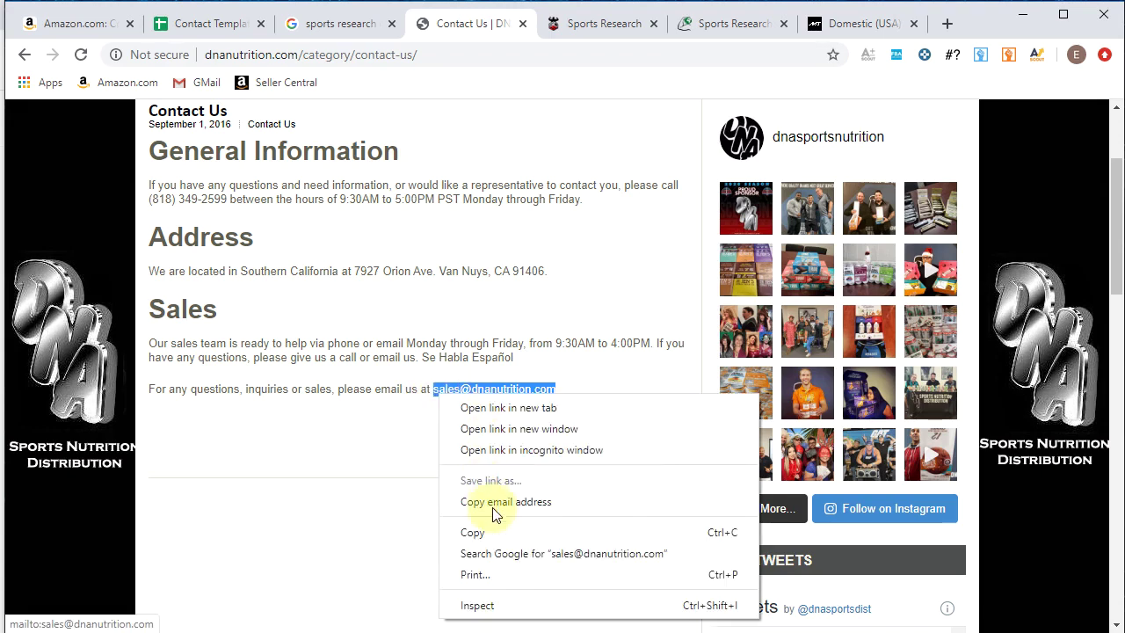
left_click(490, 530)
Step: Switch to the Contact Template For Distributors spreadsheet and paste the email address into cell D10 of the Distributors sheet
left_click(230, 26)
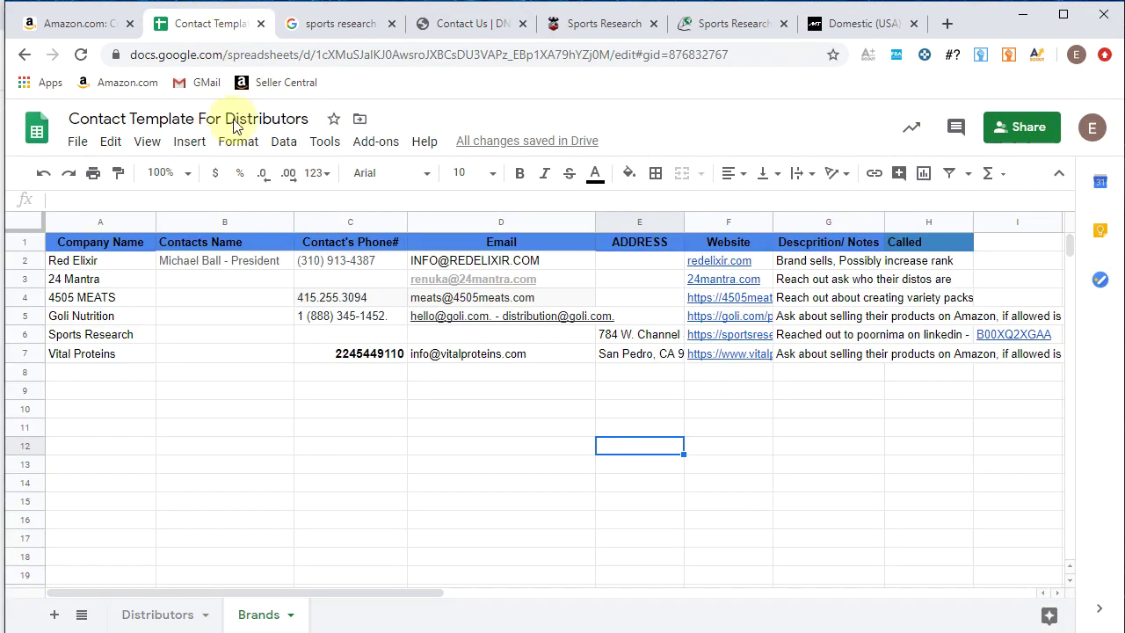
left_click(167, 614)
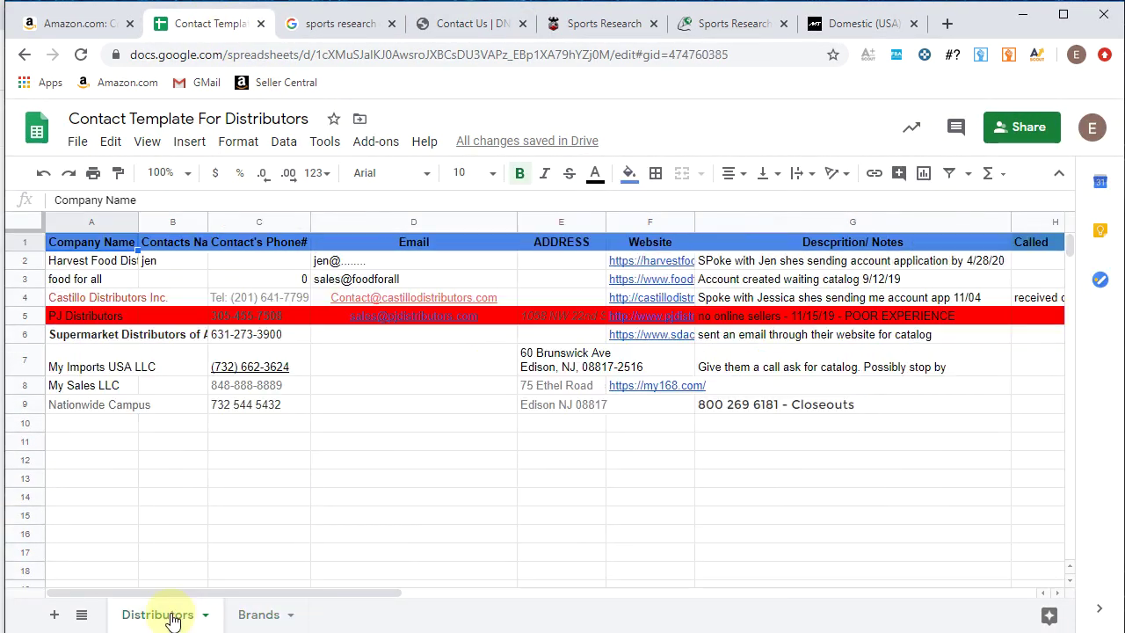
right_click(374, 431)
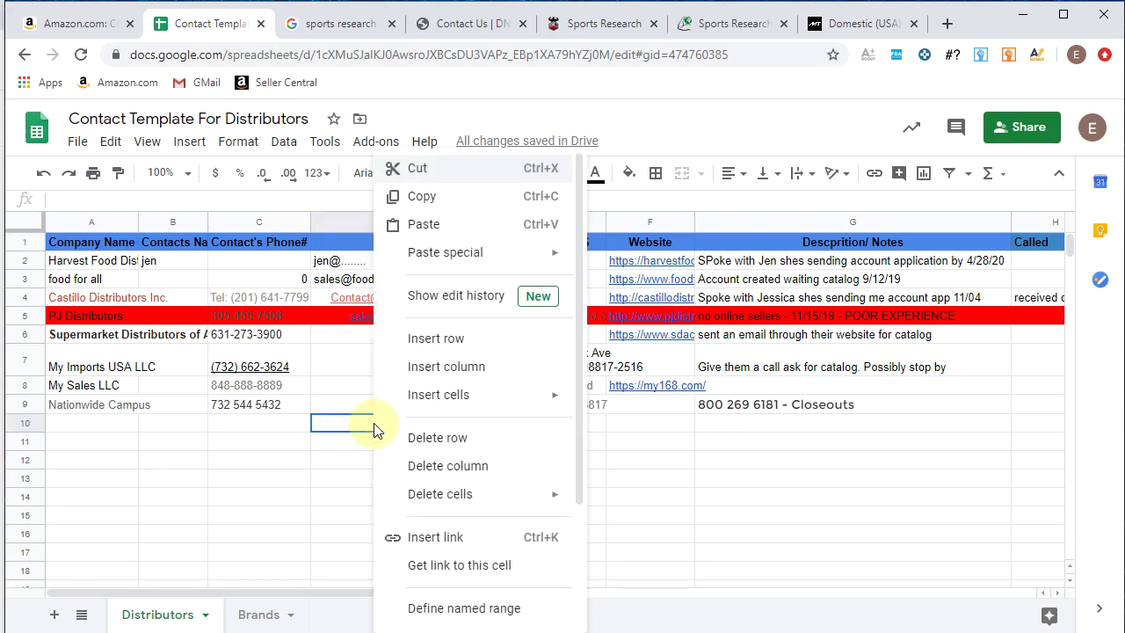
left_click(435, 226)
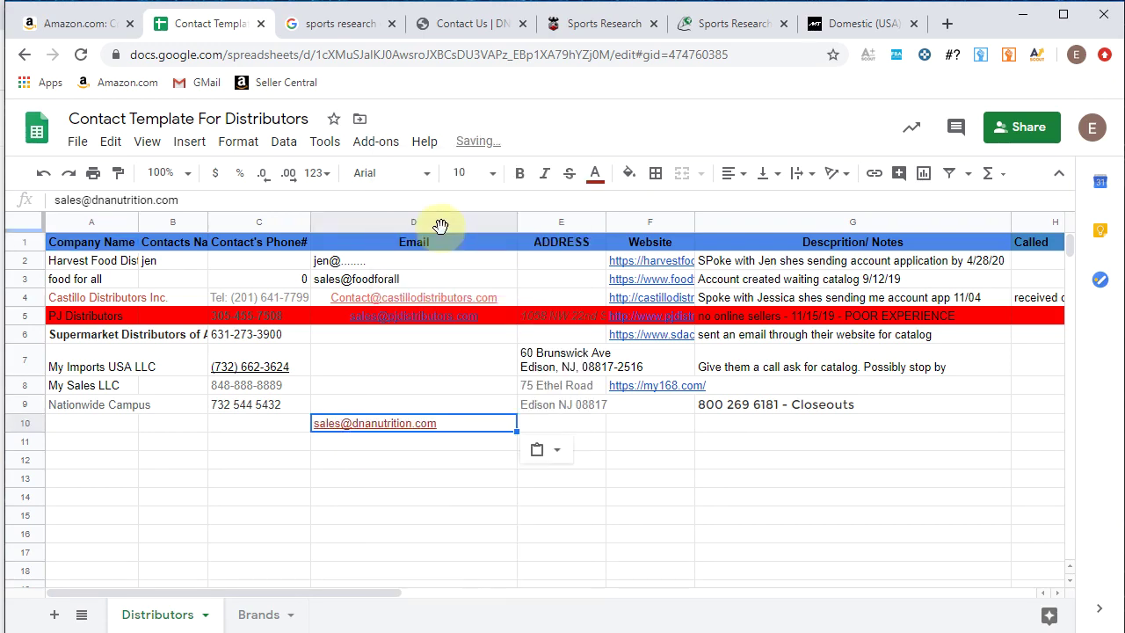
Step: Copy the street address from DNA Sports Nutrition's contact page and paste it into cell E10 of the Distributors sheet
left_click(470, 23)
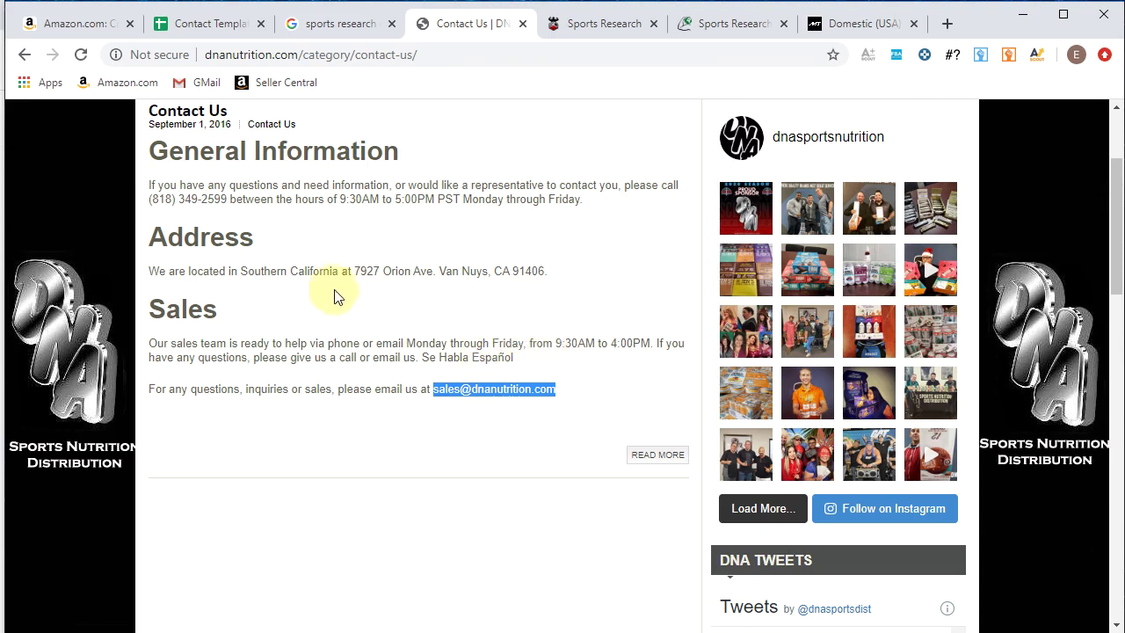
left_click_drag(353, 271, 558, 259)
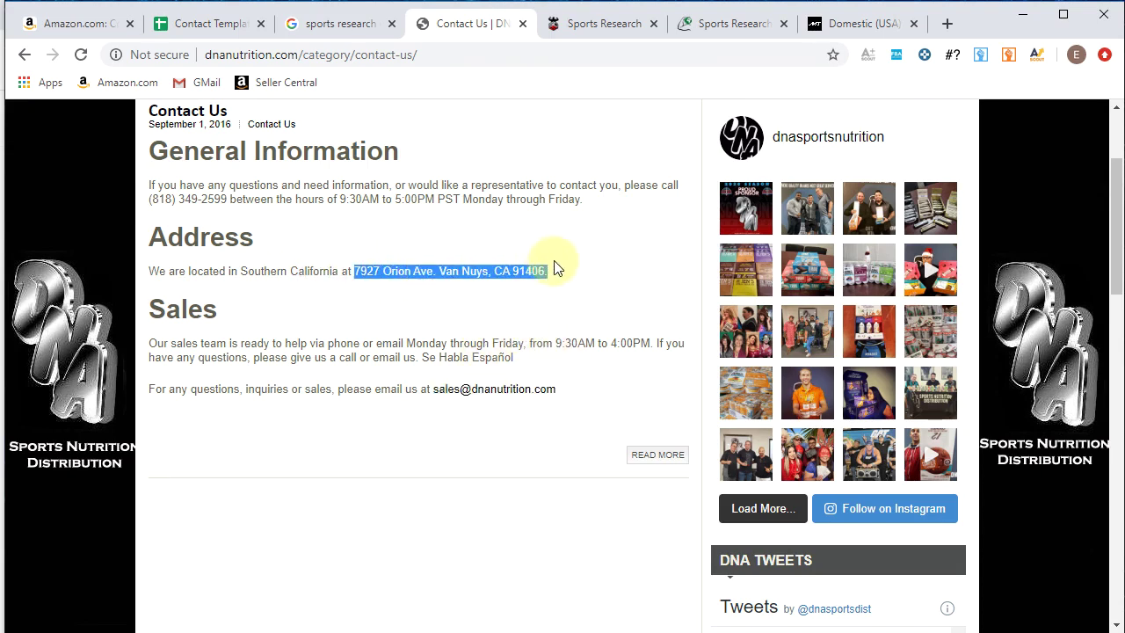
right_click(510, 273)
left_click(531, 284)
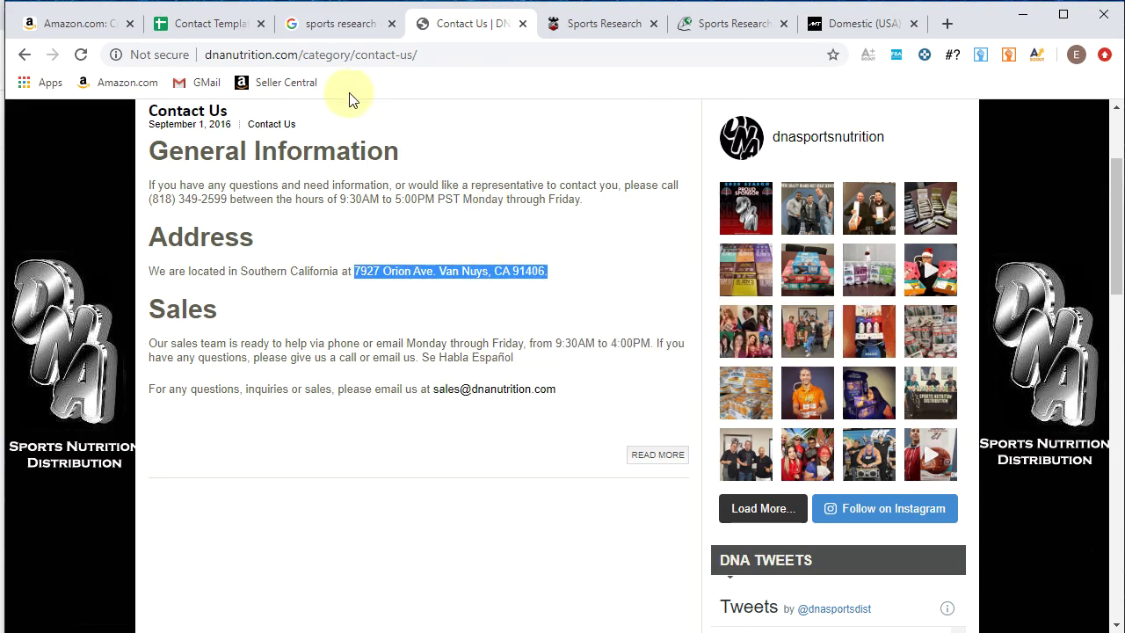
left_click(183, 24)
right_click(576, 424)
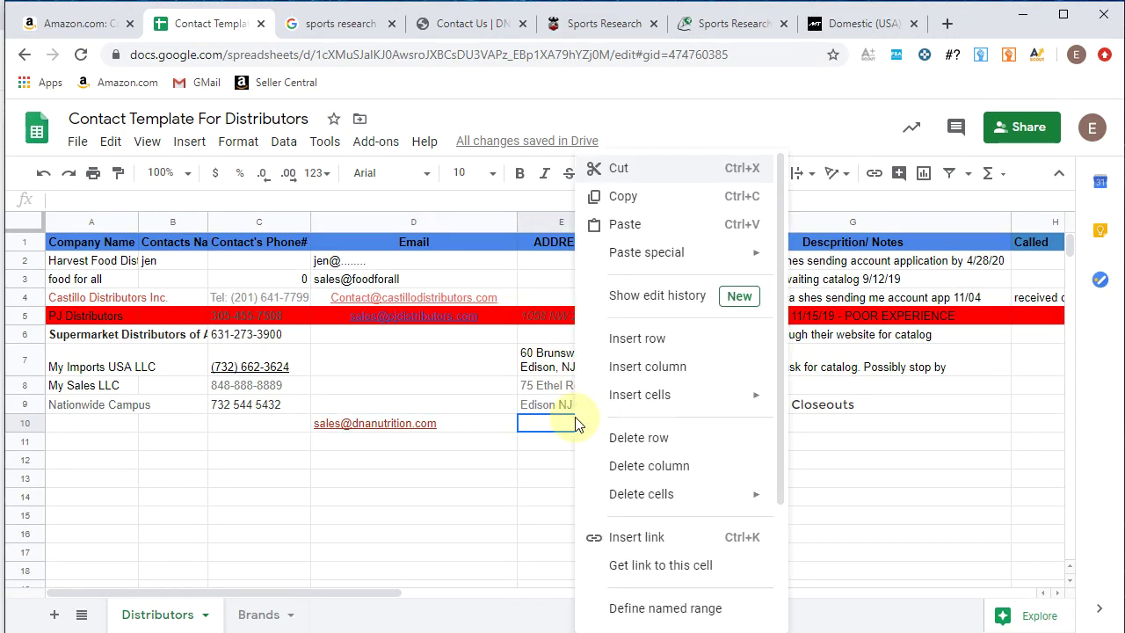
left_click(624, 221)
left_click(545, 482)
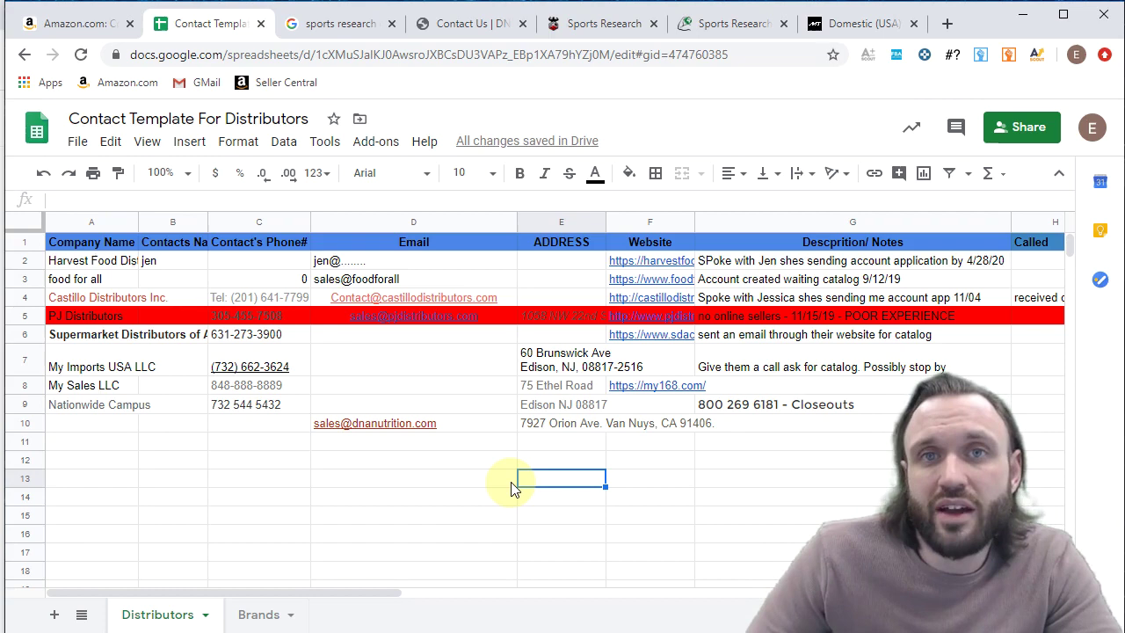
Step: Copy the phone number from DNA Sports Nutrition's contact page and paste it into cell C10 of the Distributors sheet
left_click(475, 24)
scroll(509, 347, "up", 1)
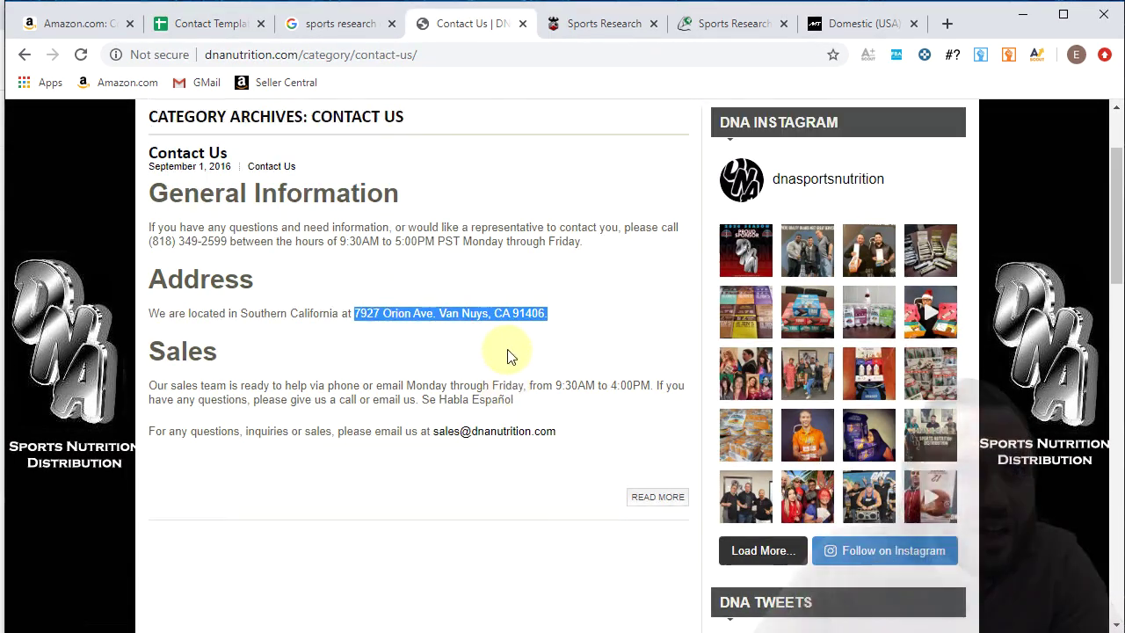
left_click_drag(226, 288, 150, 290)
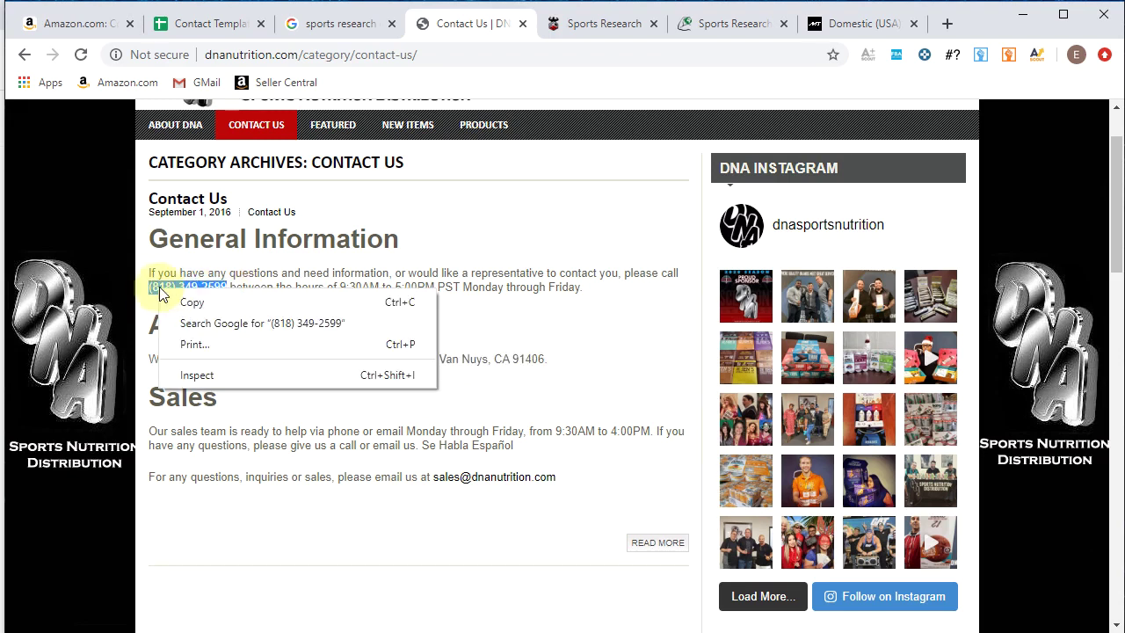
left_click(193, 303)
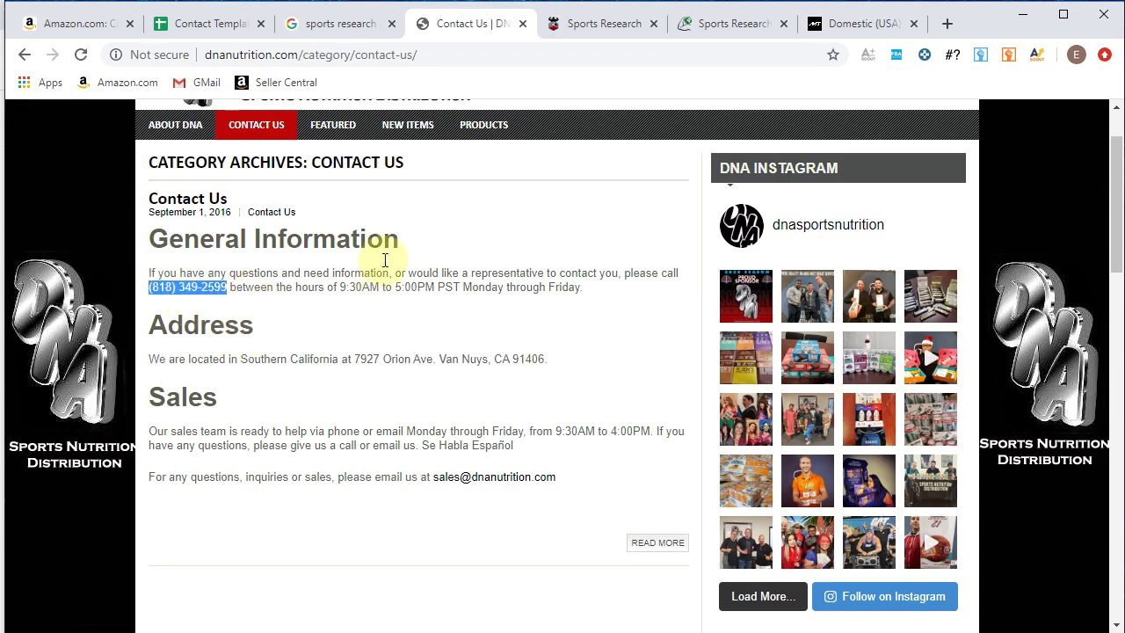
left_click(215, 23)
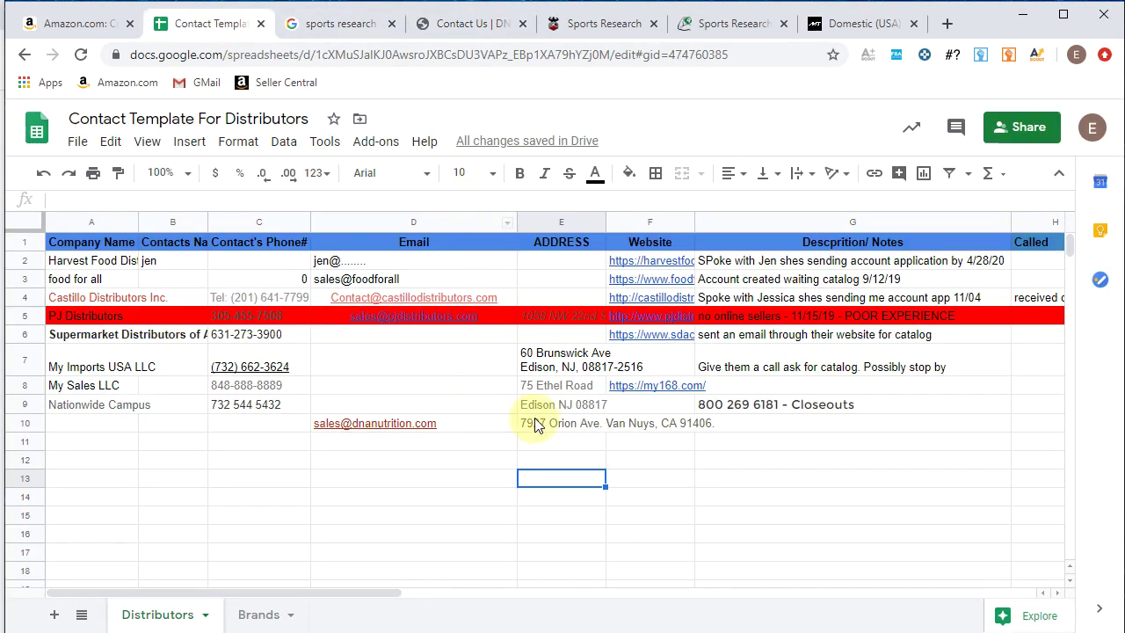
left_click(283, 424)
right_click(287, 426)
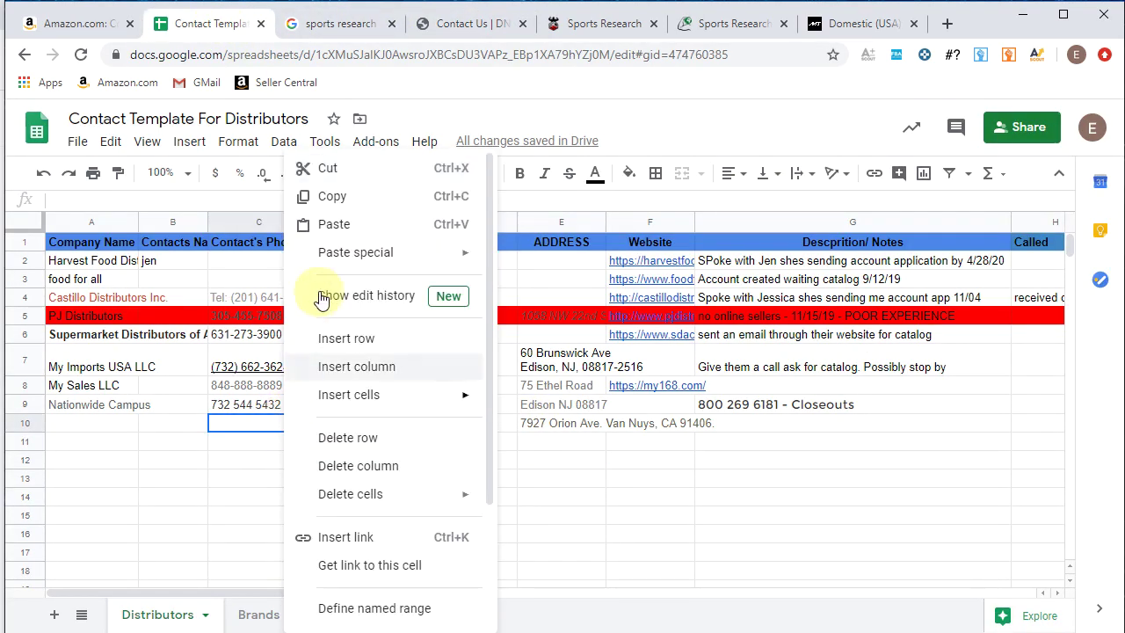
left_click(321, 223)
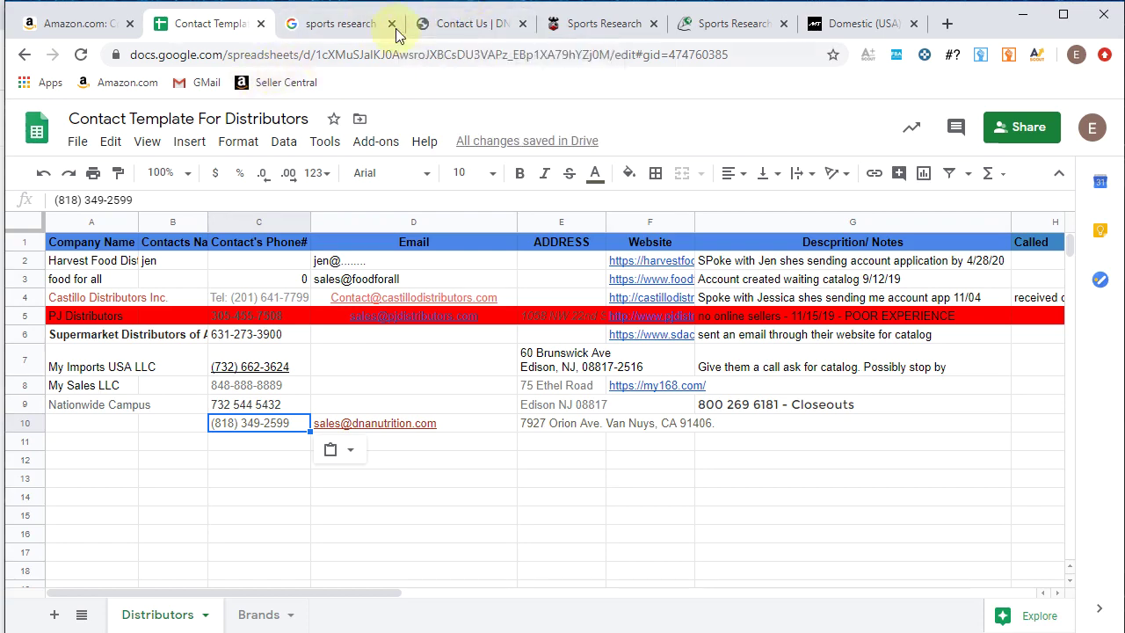
Step: Copy the web address of DNA Sports Nutrition's contact page and paste it into cell F10 of the Distributors sheet
left_click(446, 25)
scroll(333, 221, "up", 1)
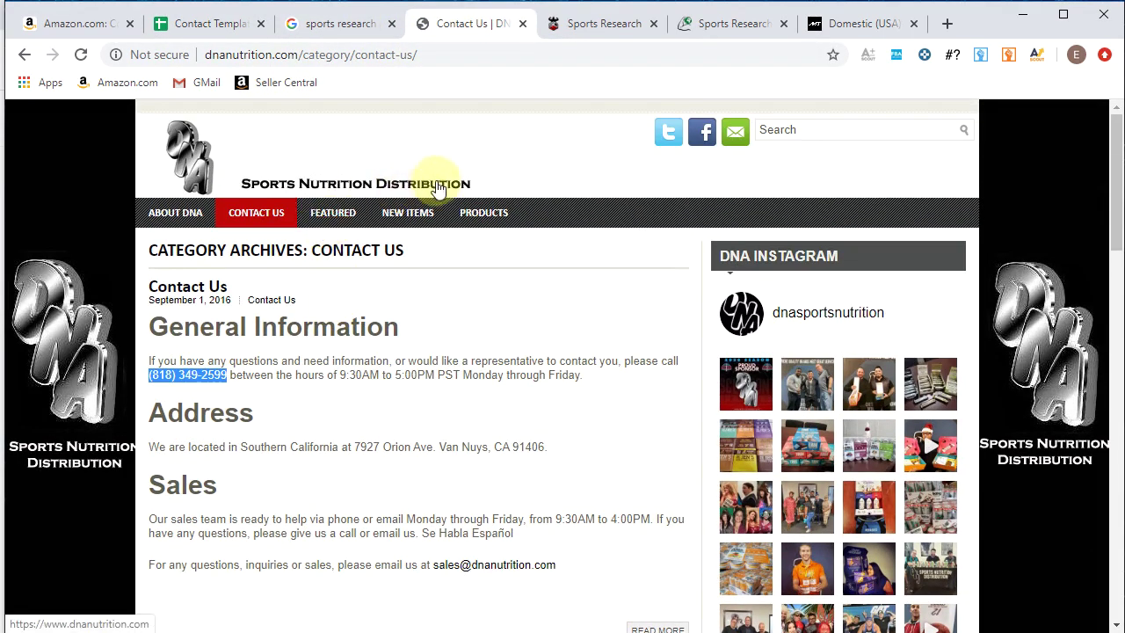
left_click_drag(475, 181, 445, 239)
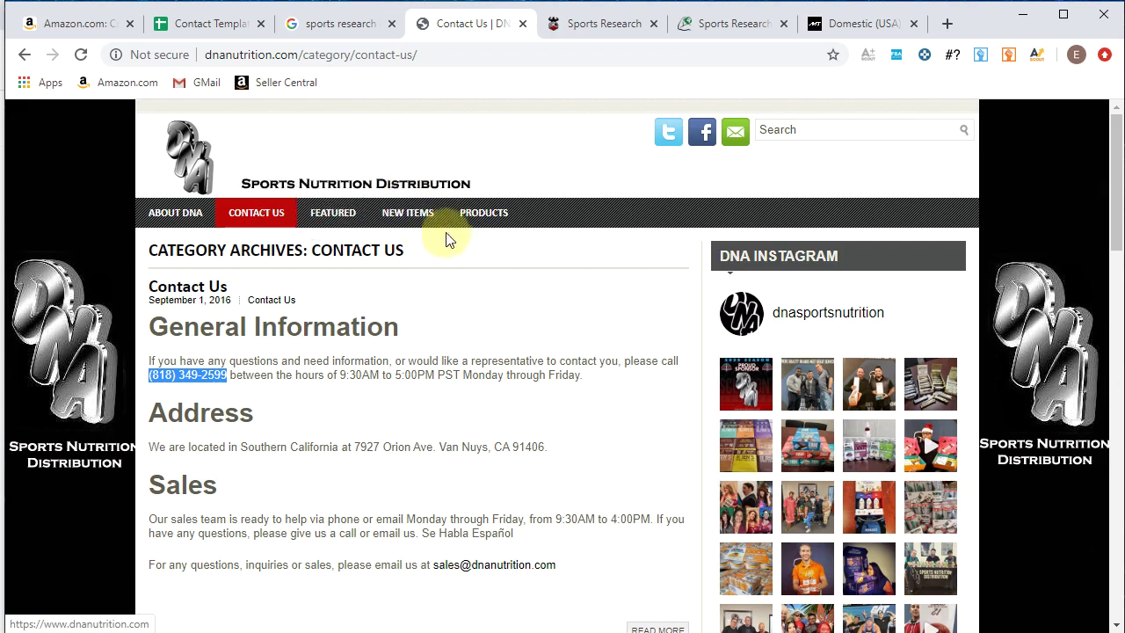
left_click(290, 54)
right_click(304, 54)
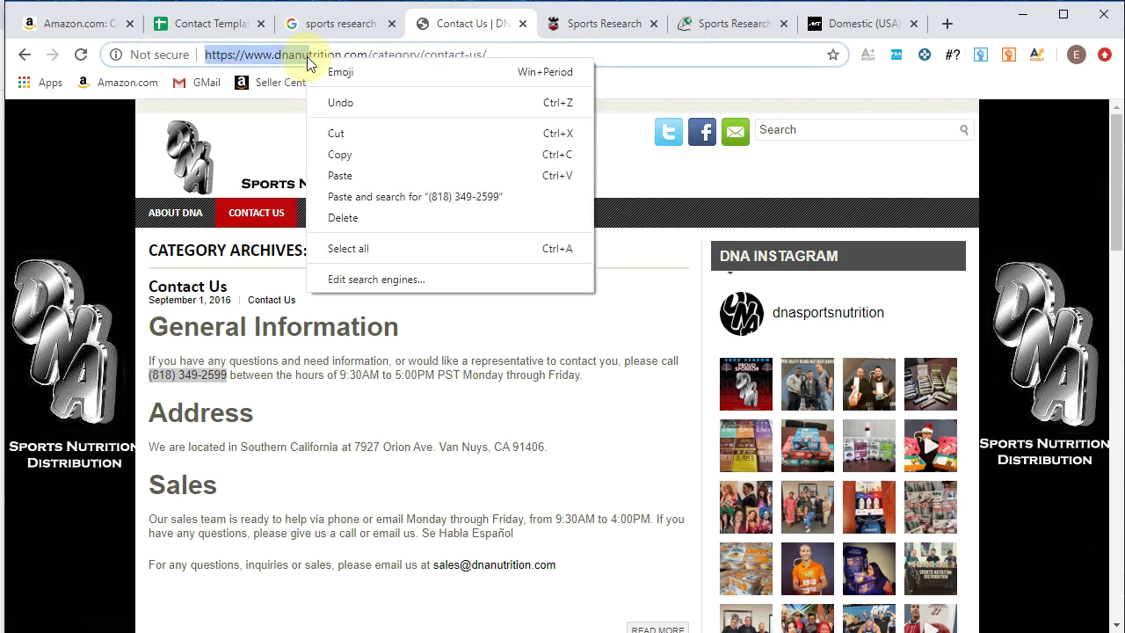
left_click_drag(205, 55, 308, 60)
right_click(373, 58)
left_click(427, 151)
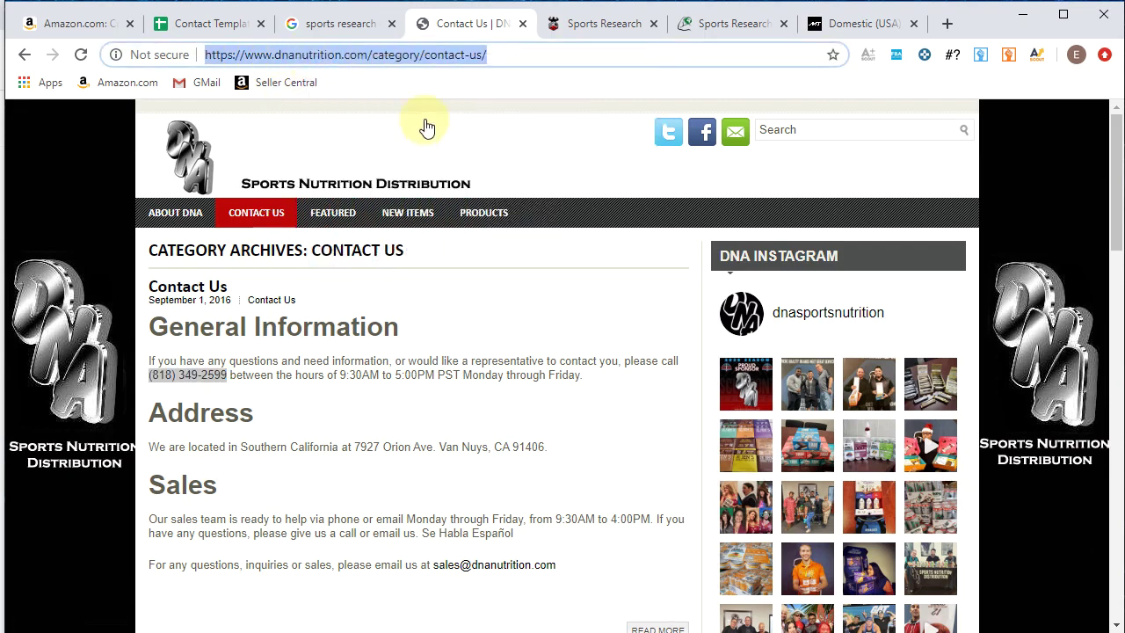
left_click(230, 29)
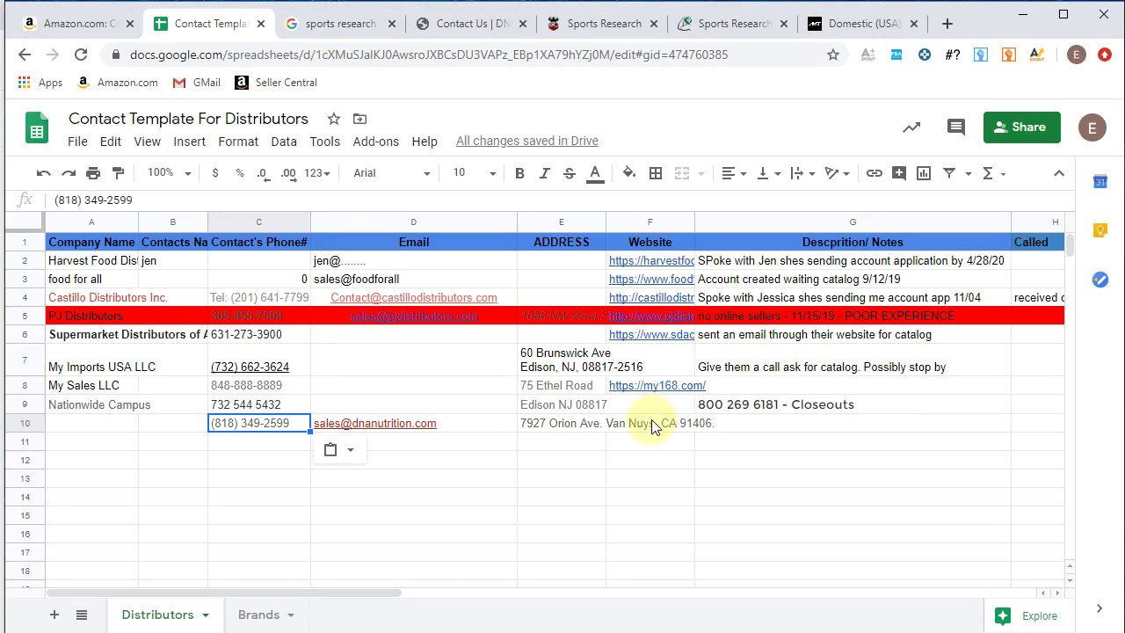
left_click(652, 420)
right_click(652, 420)
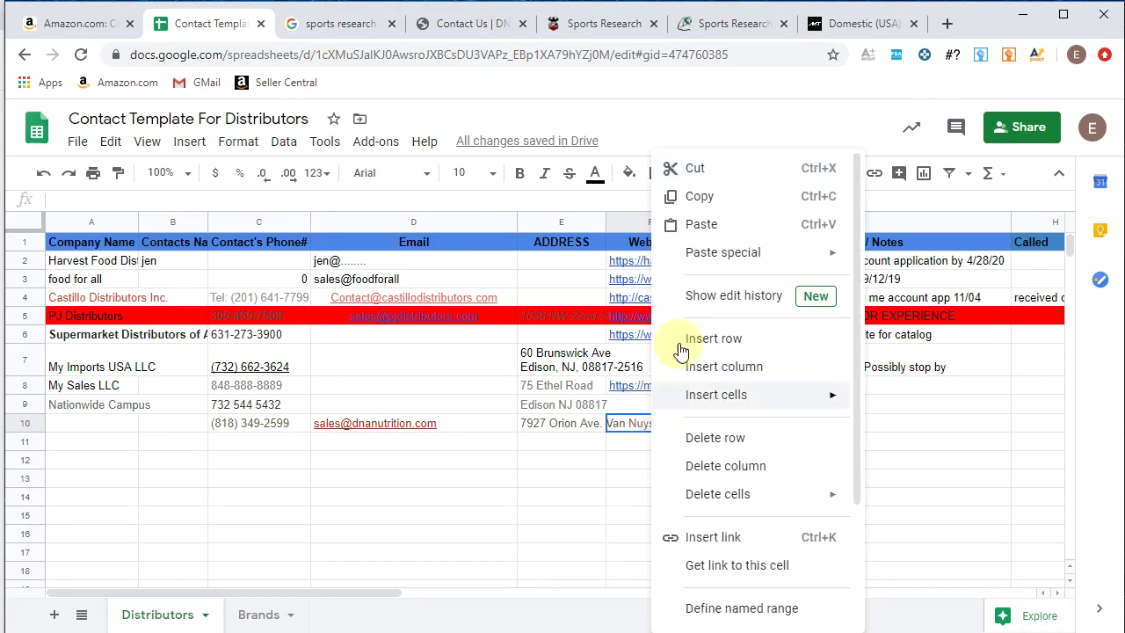
left_click(710, 226)
Step: Enter "Sports Nutrition Distribution" as the company name in cell A10
left_click(94, 425)
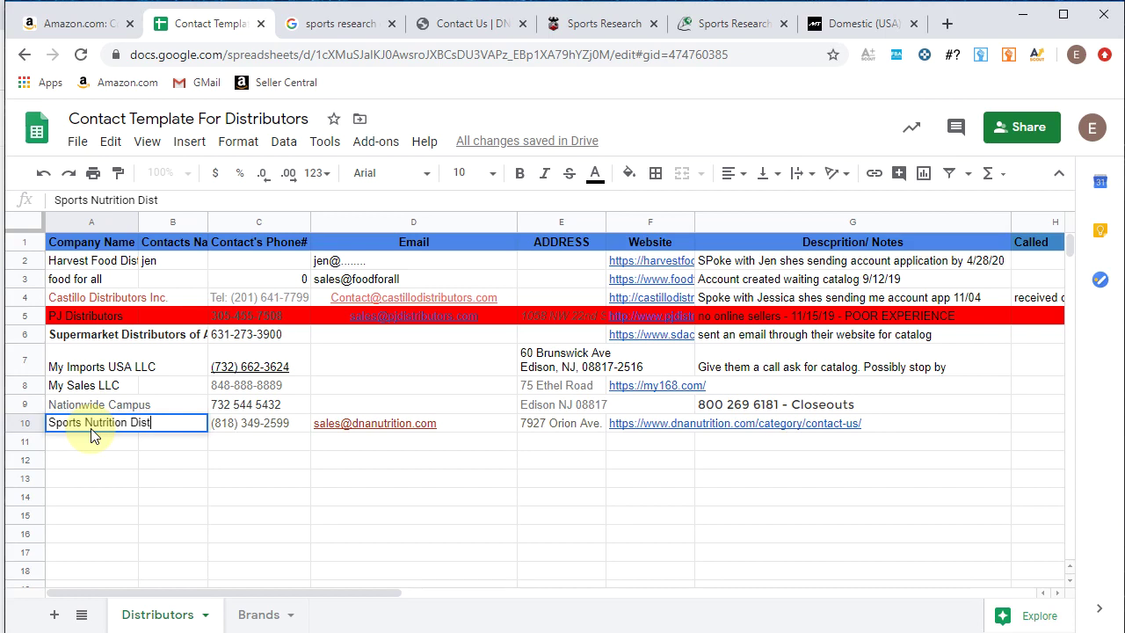
left_click(259, 478)
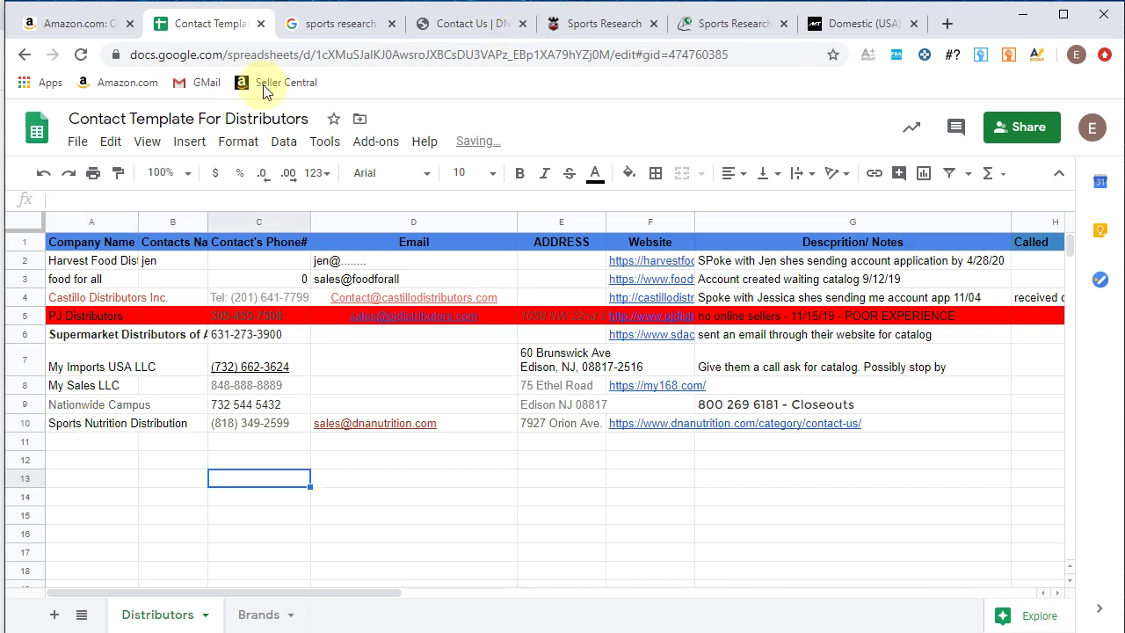
left_click(896, 428)
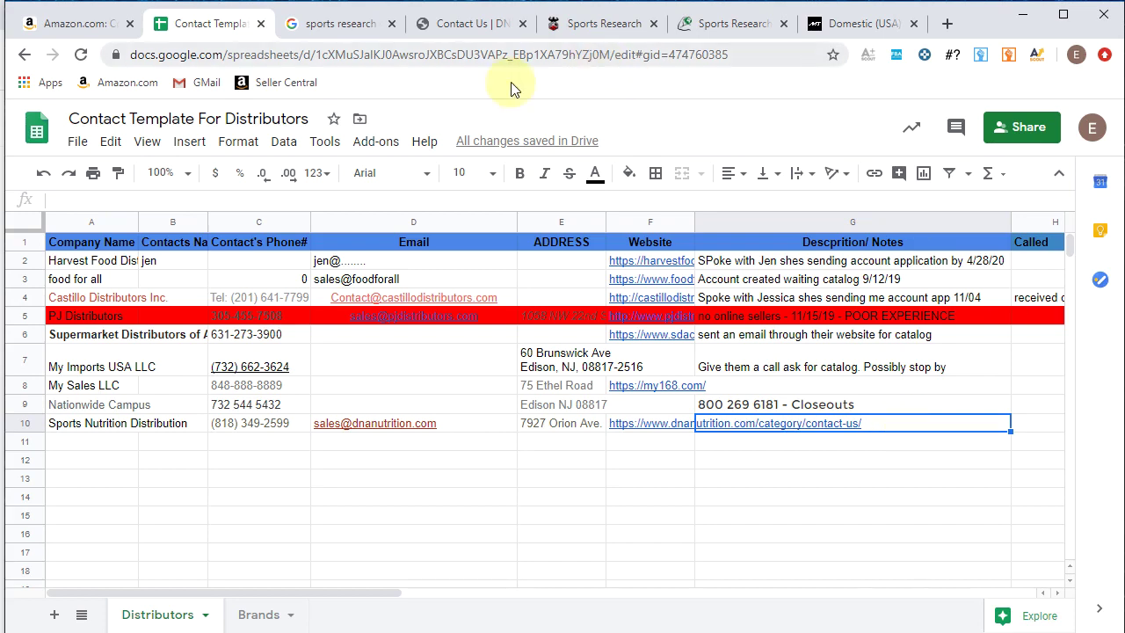
left_click(458, 28)
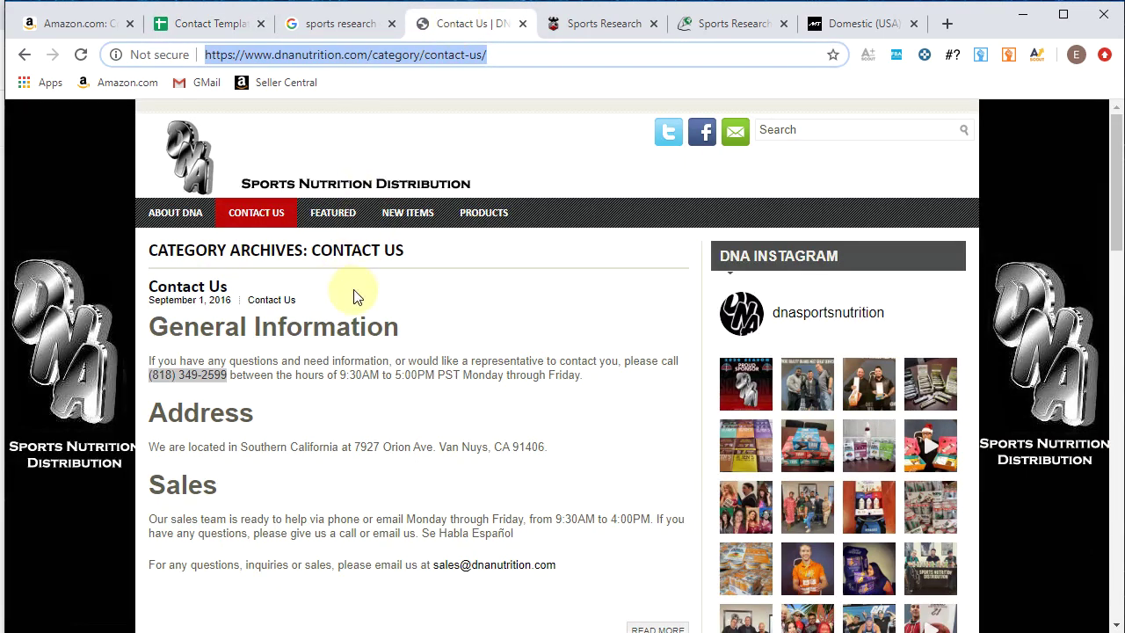
scroll(514, 362, "down", 2)
scroll(527, 339, "up", 2)
Step: Switch to the Same Day Supplements page for Sports Research and examine its product listings
left_click(607, 23)
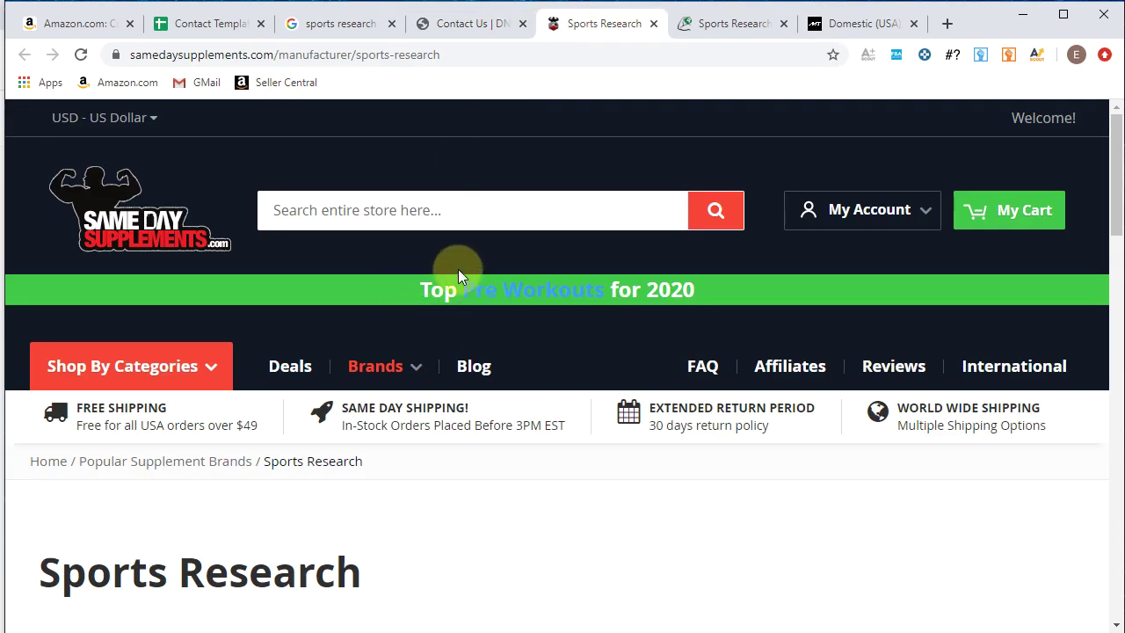
scroll(458, 271, "down", 5)
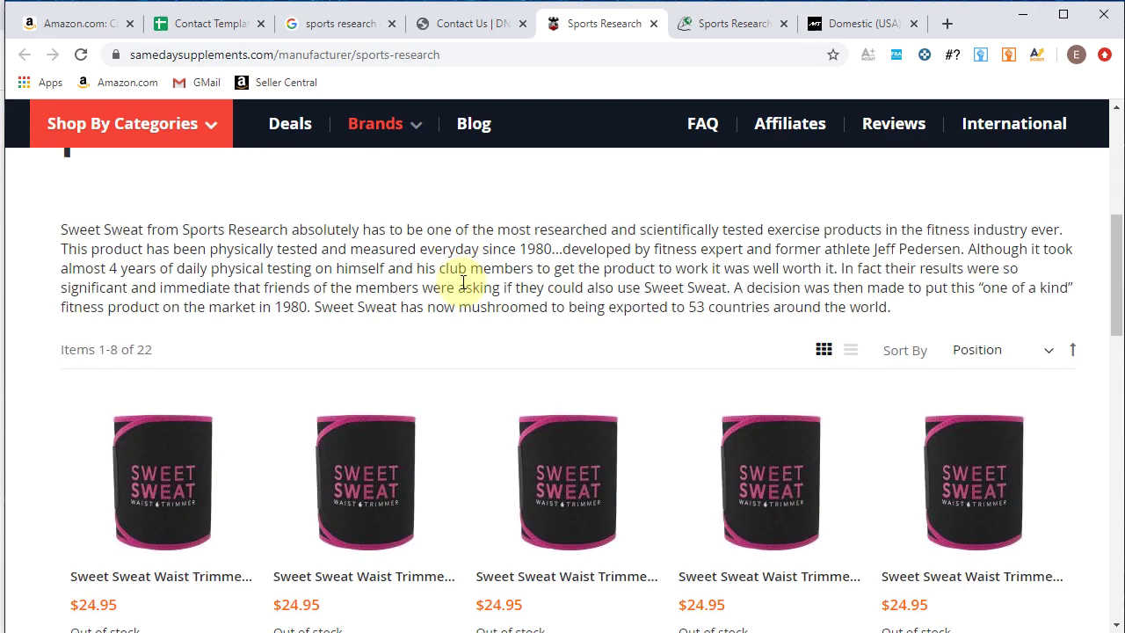
scroll(502, 278, "down", 5)
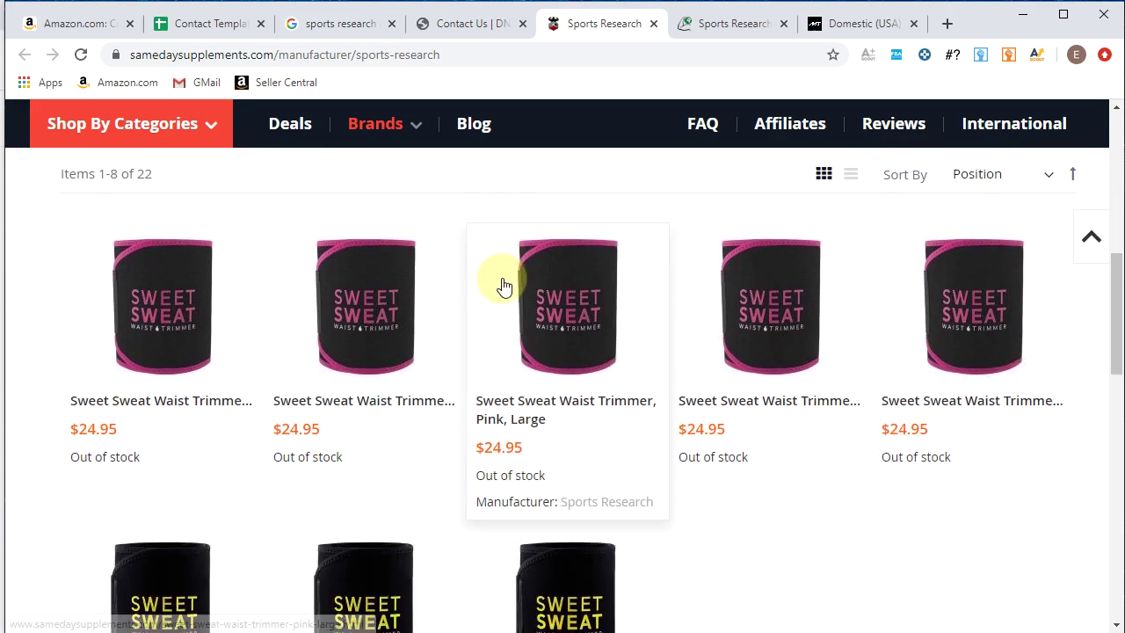
scroll(492, 303, "down", 3)
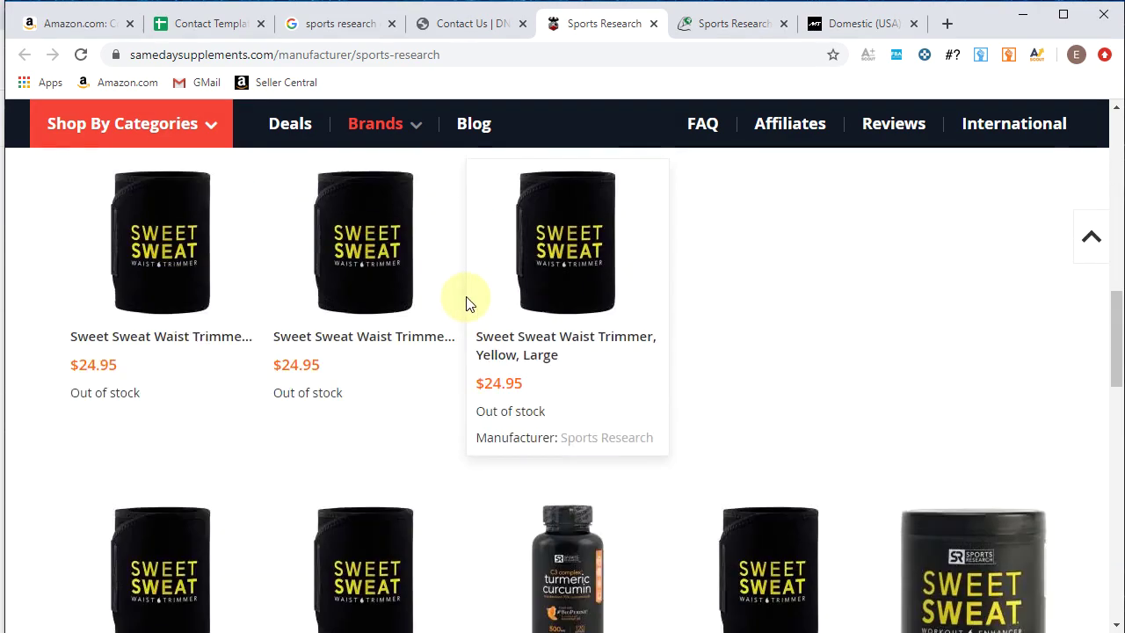
Step: Open Basic Research from the Same Day Supplements brand list and examine its description and products
mouse_move(390, 132)
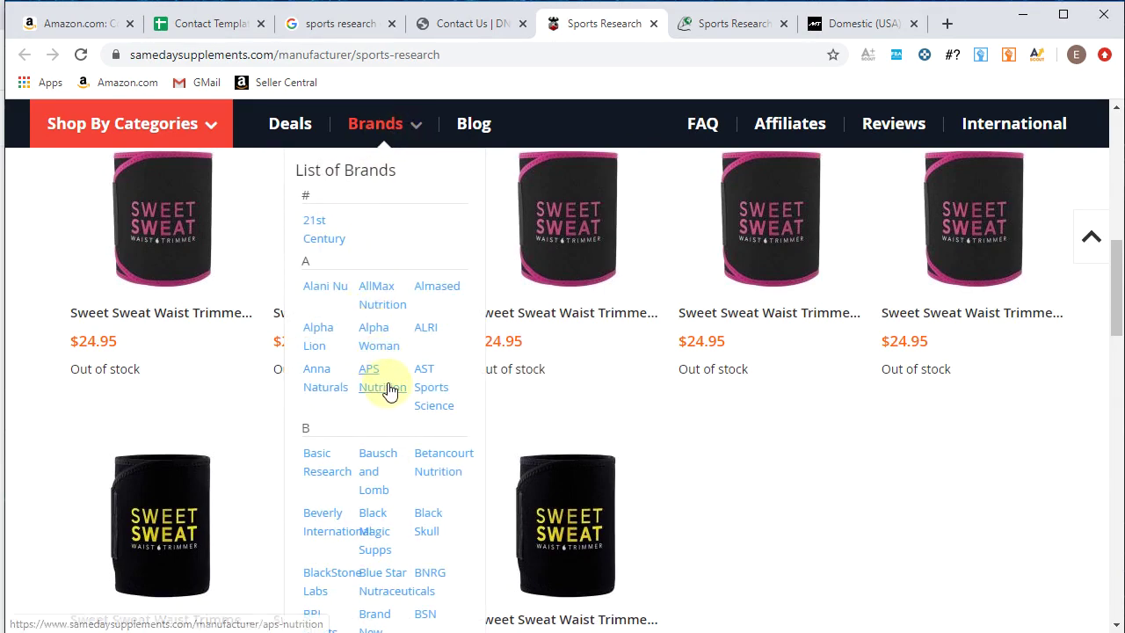
scroll(387, 391, "down", 2)
left_click(327, 462)
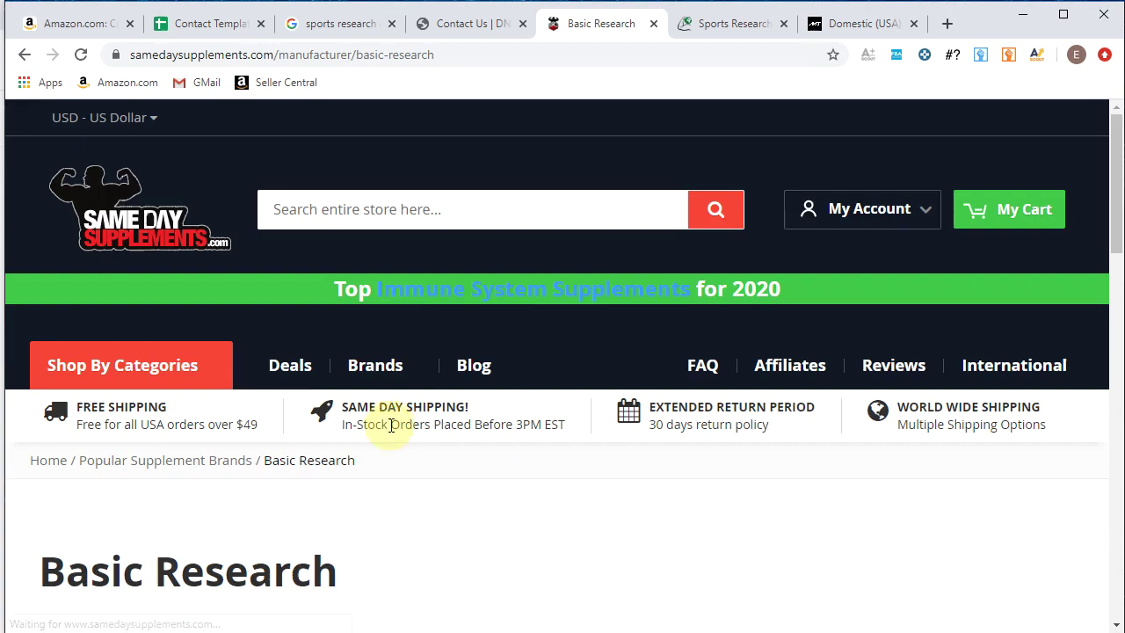
scroll(395, 404, "down", 4)
scroll(506, 355, "down", 2)
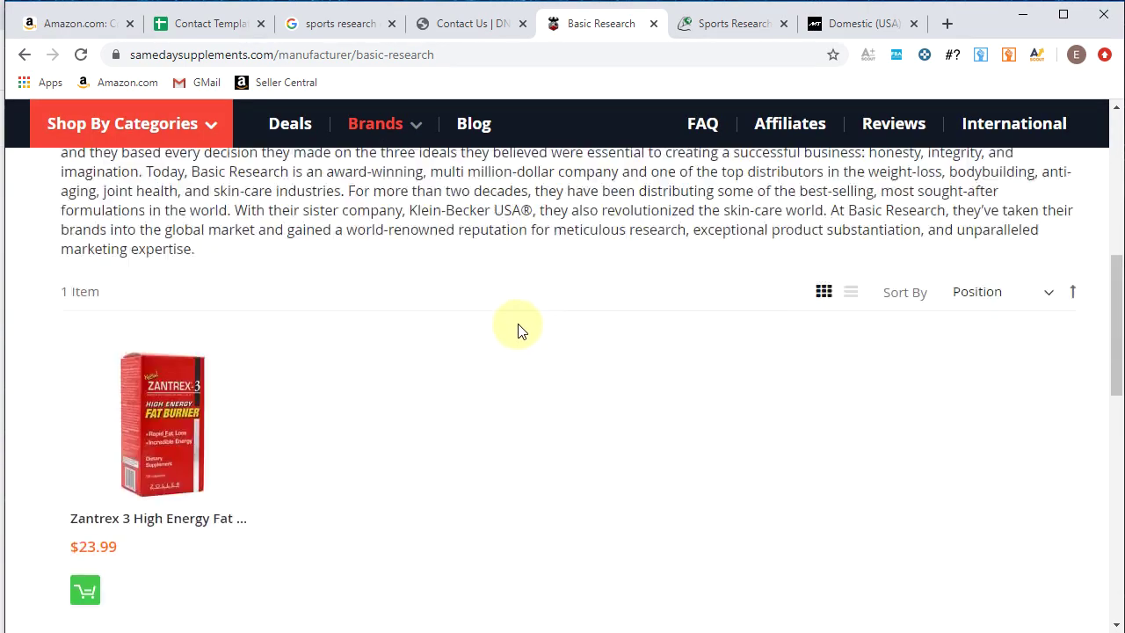
scroll(519, 326, "up", 2)
Step: Open APS Nutrition from the brand list, dismiss the email signup popup and look through the brand's products
mouse_move(377, 134)
scroll(405, 331, "down", 2)
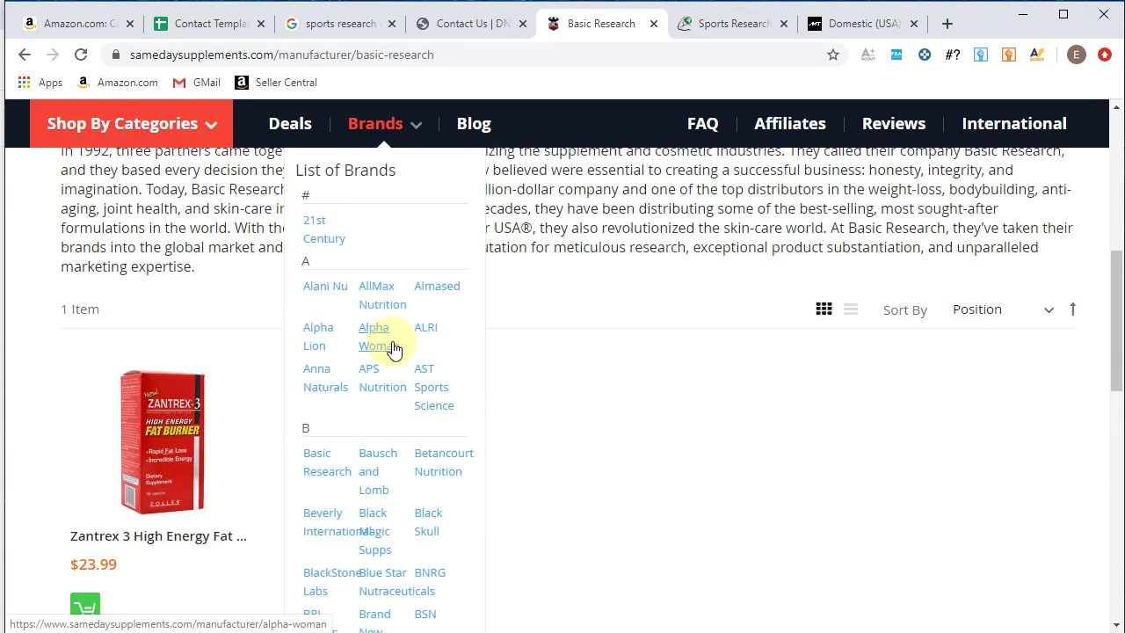
scroll(430, 481, "down", 1)
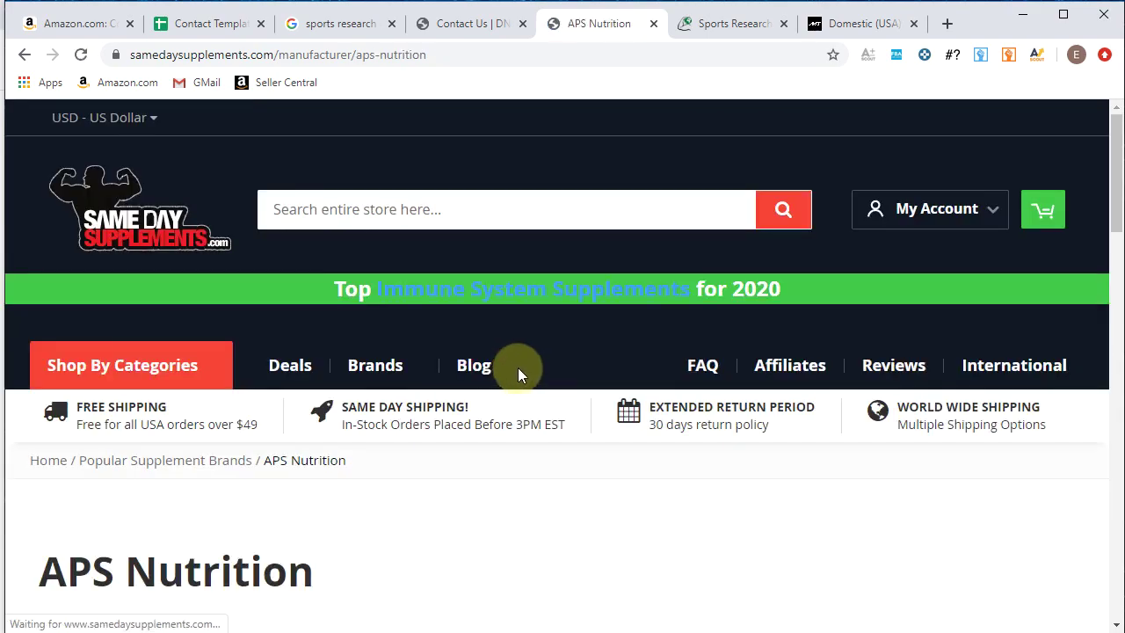
scroll(519, 372, "down", 5)
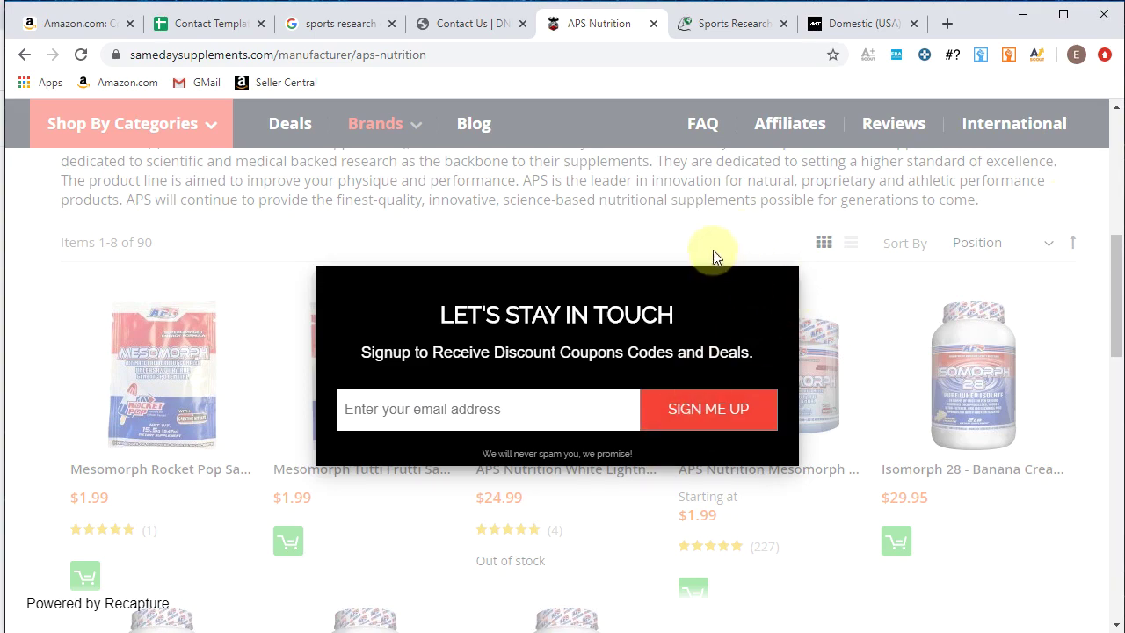
left_click(634, 243)
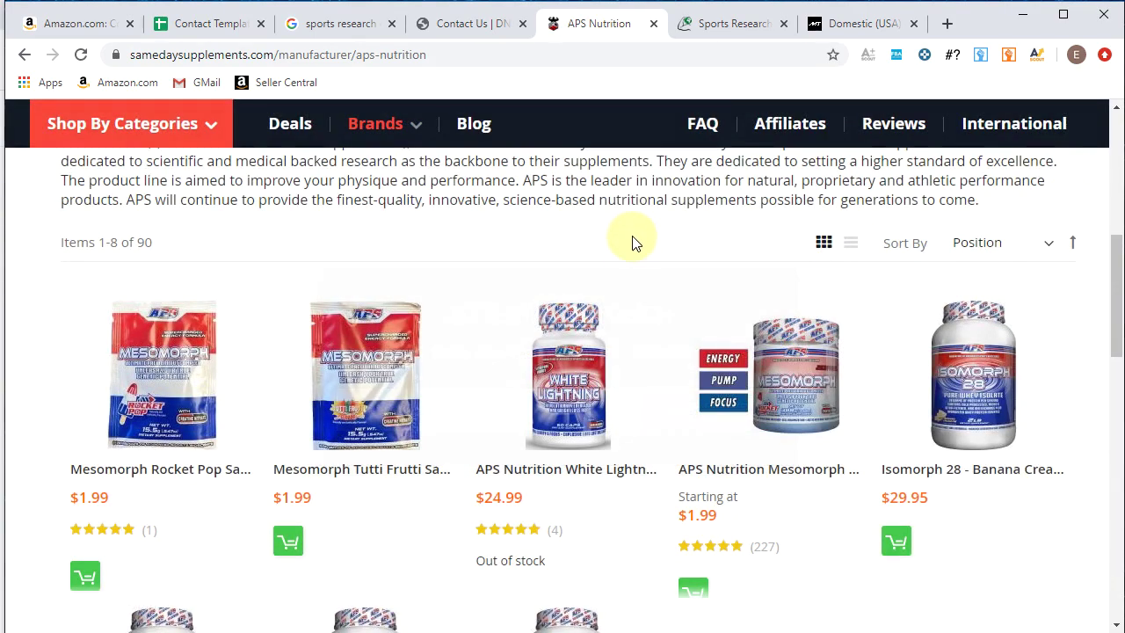
scroll(641, 255, "down", 3)
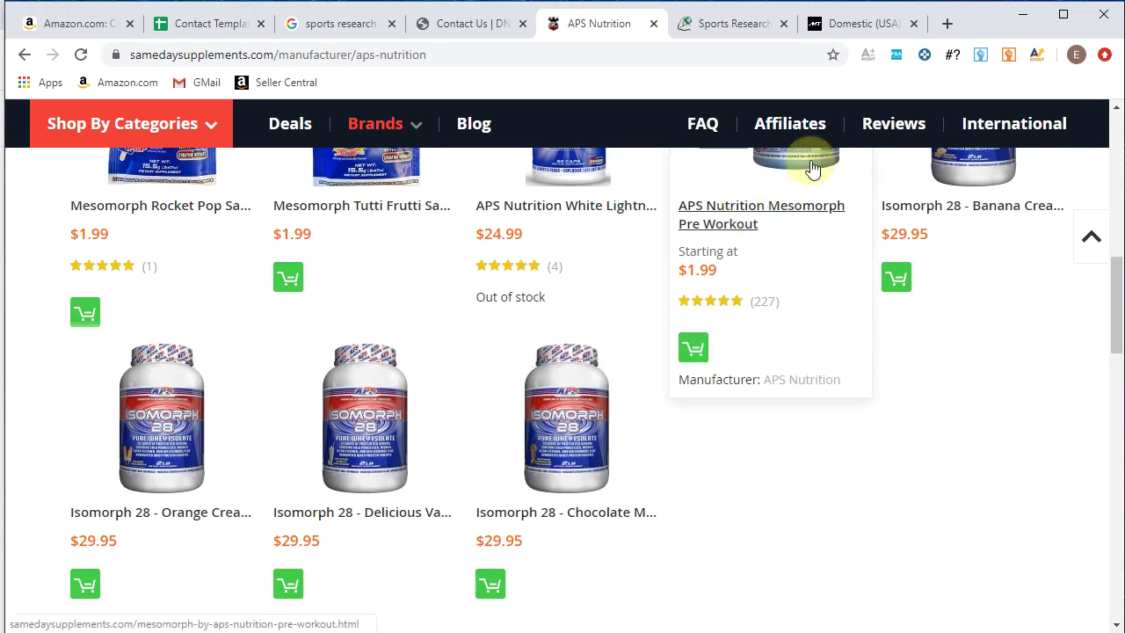
Step: Search Amazon for "isomorph" in a new tab and look through the APS Nutrition listings' prices, ranks and sellers
left_click(944, 24)
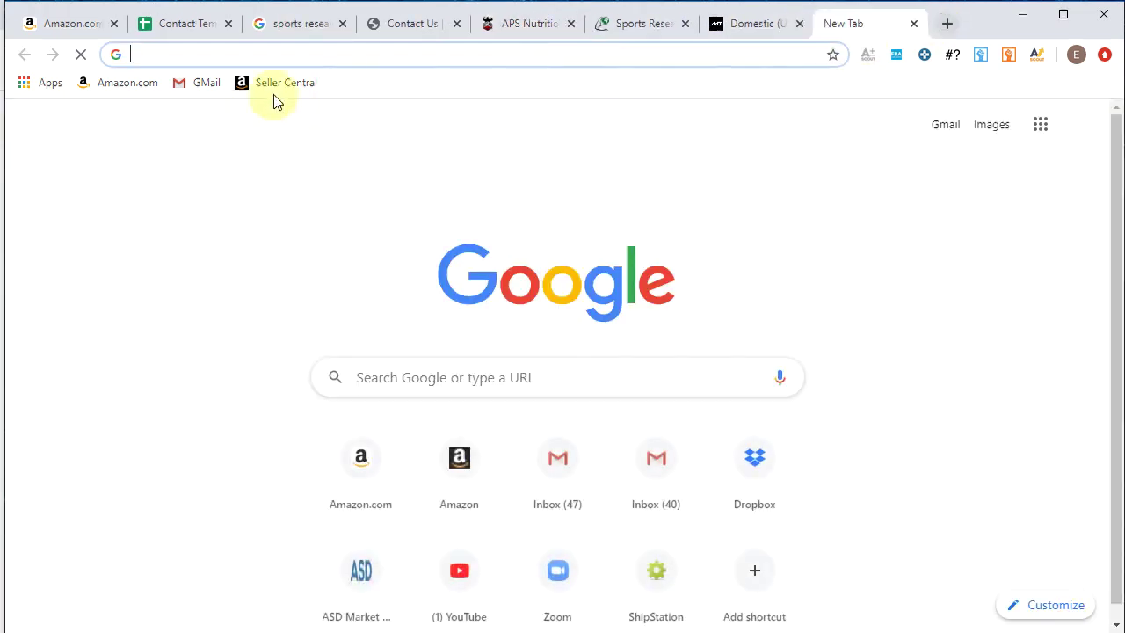
left_click(124, 84)
type("isomorph")
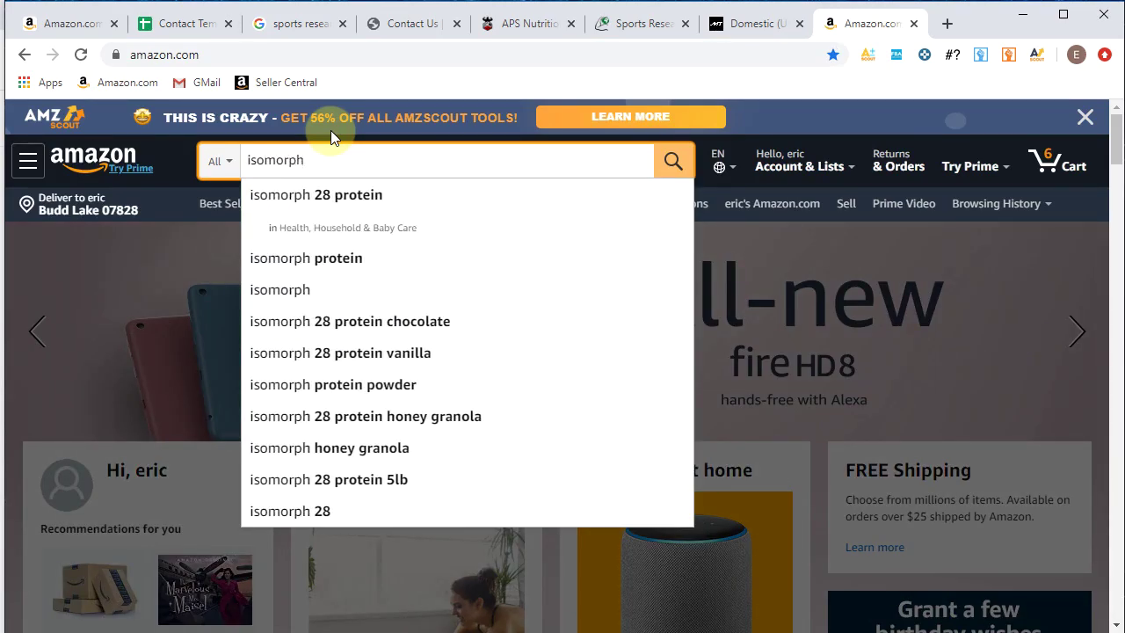
key("Return")
scroll(758, 238, "down", 5)
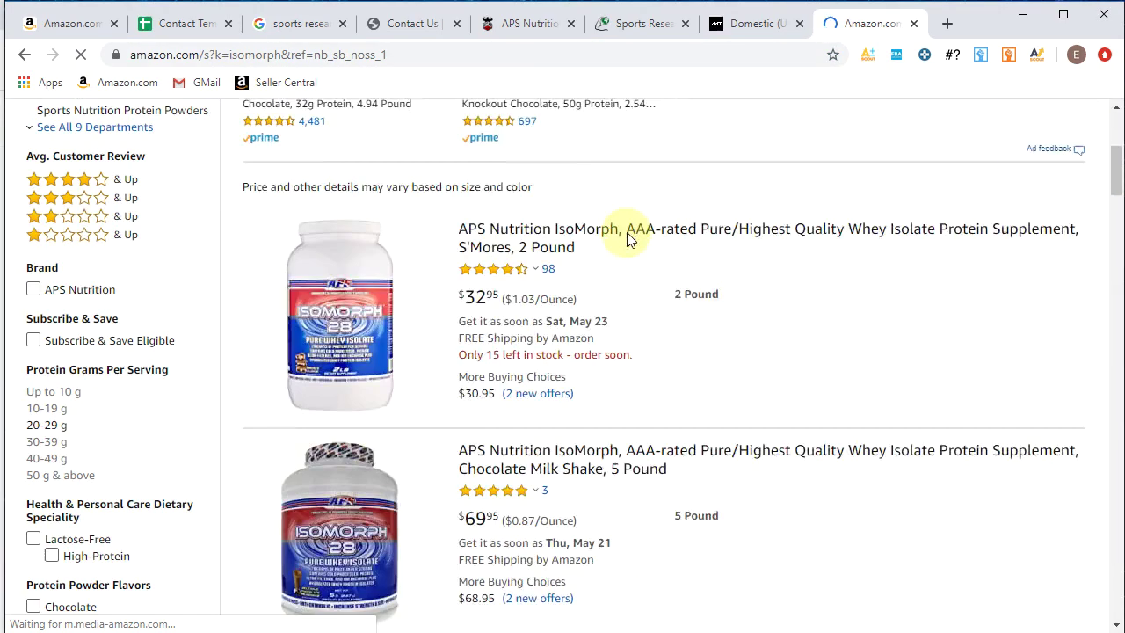
scroll(676, 358, "down", 9)
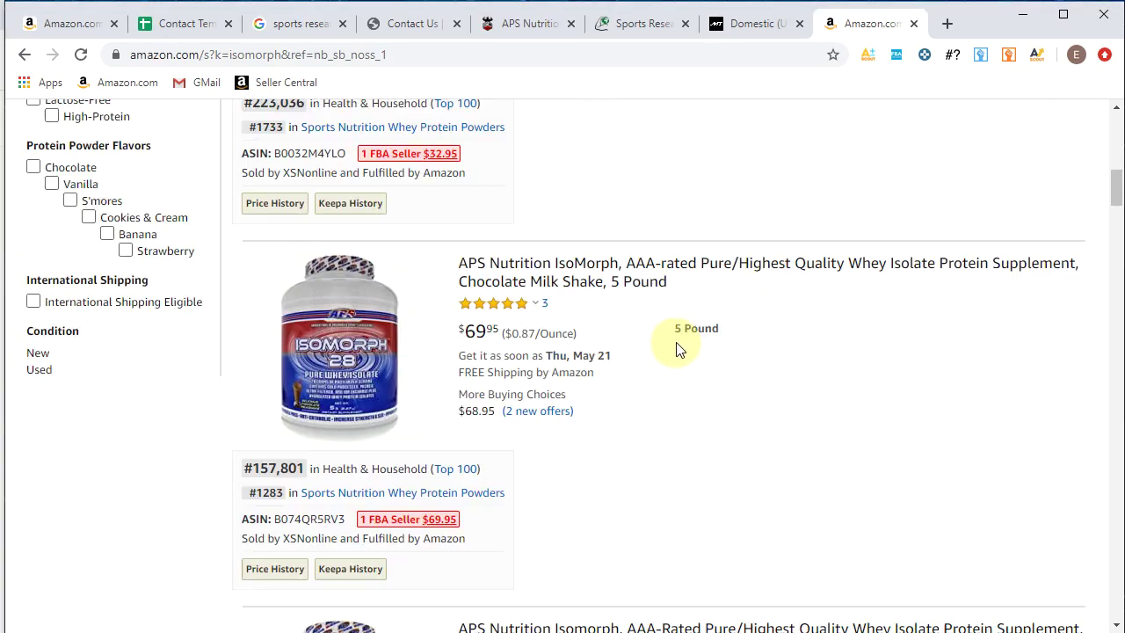
scroll(639, 344, "down", 5)
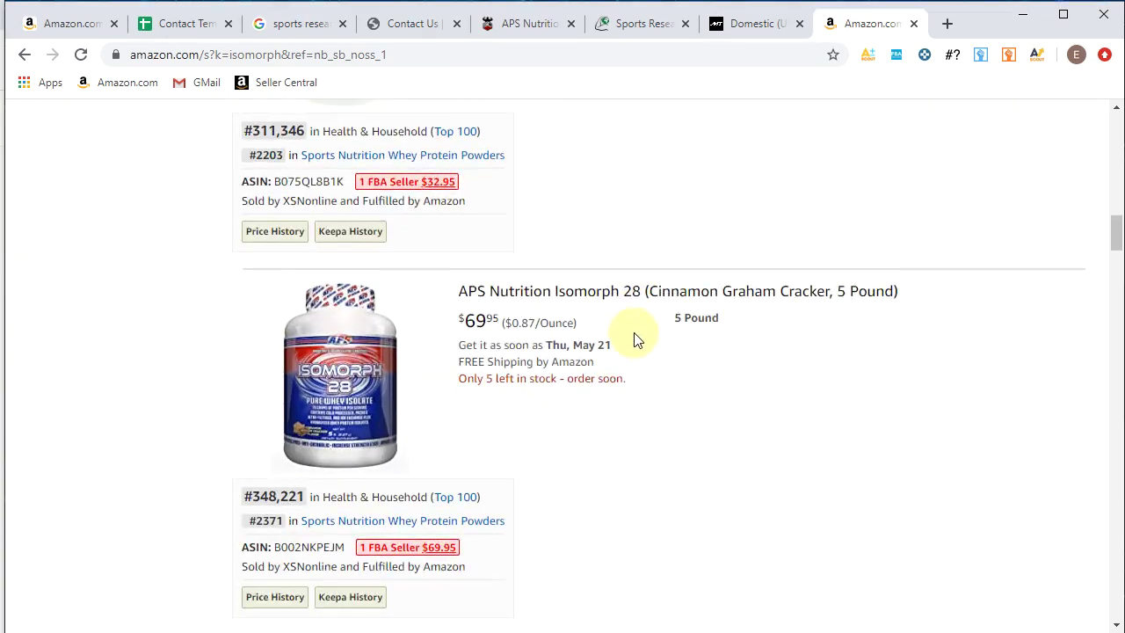
scroll(628, 312, "up", 10)
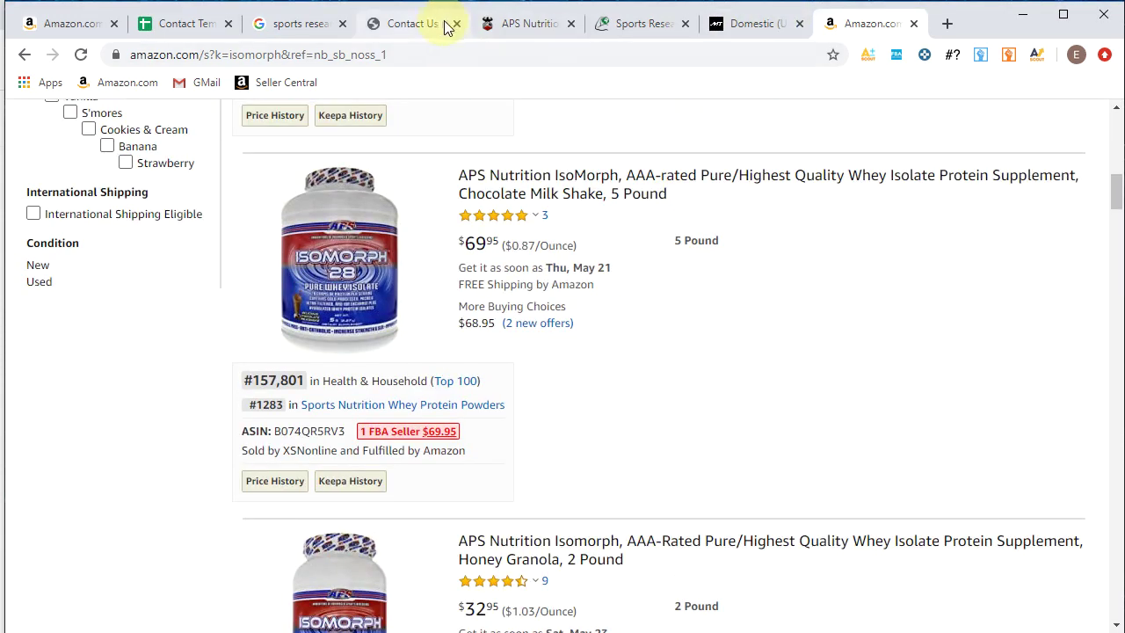
Step: Close the DNA Sports Nutrition contact page and open the Almased brand page on Same Day Supplements to examine its product
left_click(510, 23)
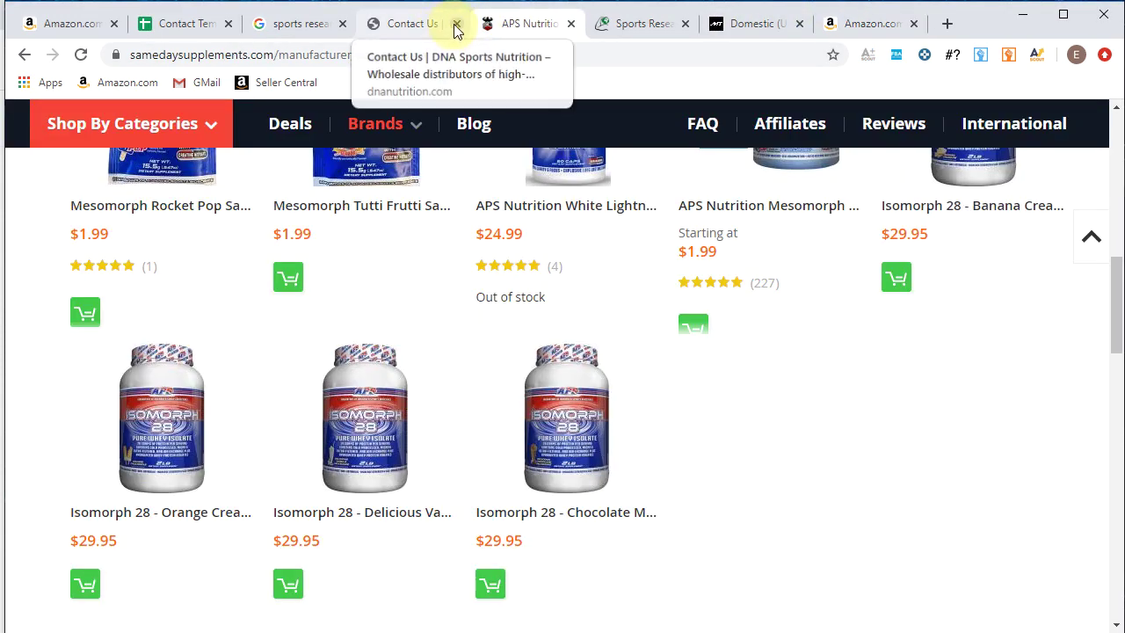
left_click(456, 24)
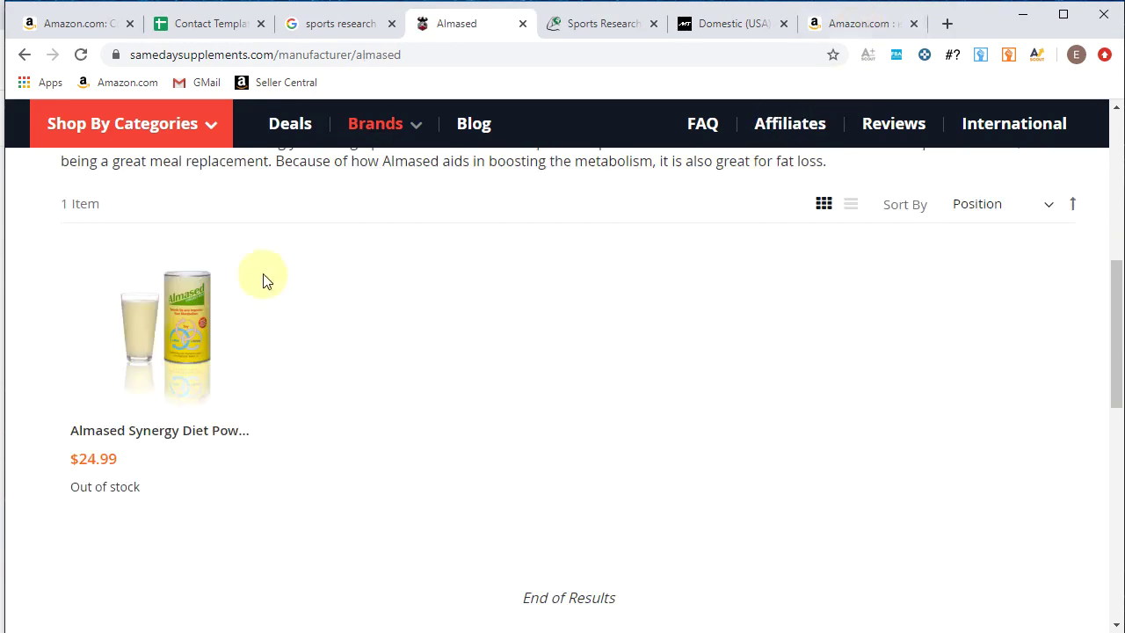
scroll(266, 280, "up", 7)
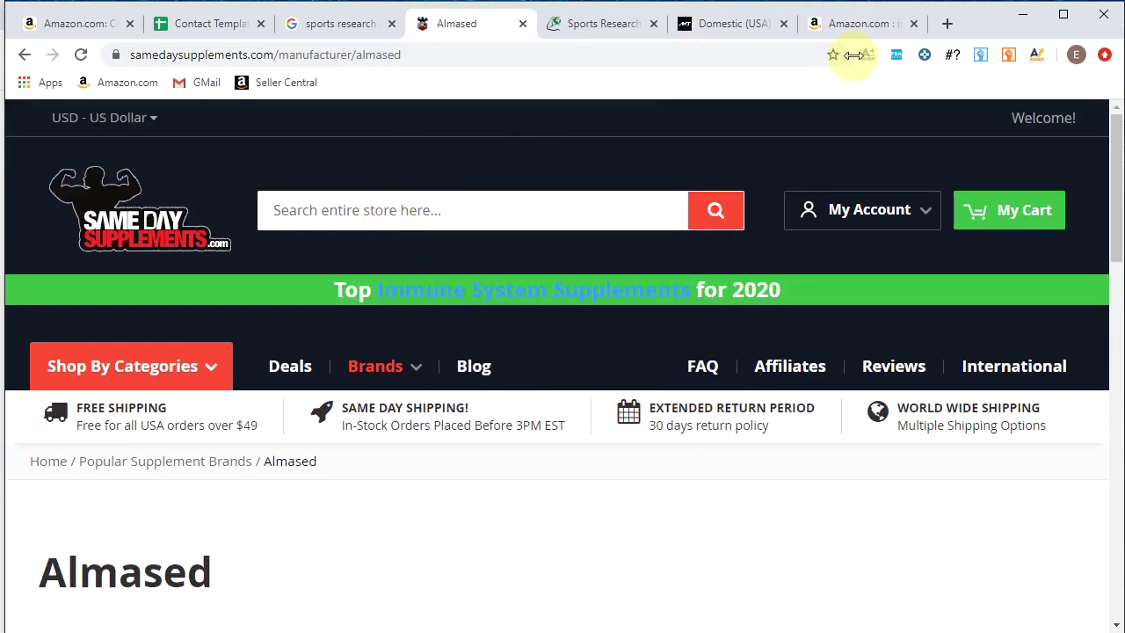
Step: Switch back to the Amazon results and search for "almased"
left_click(856, 24)
scroll(400, 223, "up", 5)
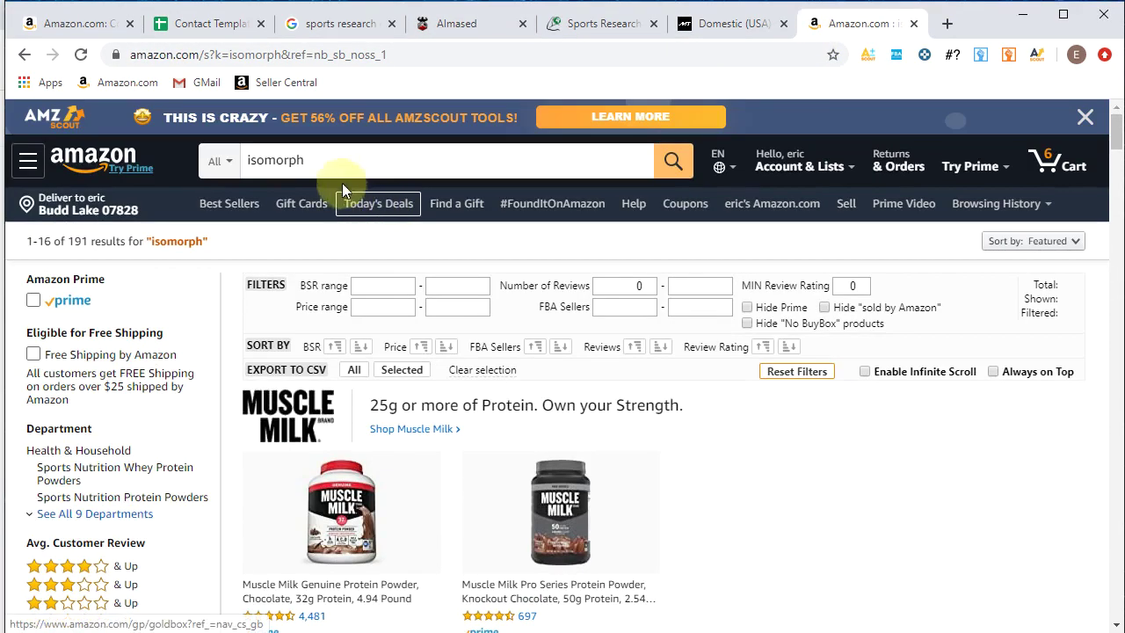
left_click(327, 168)
type("almased")
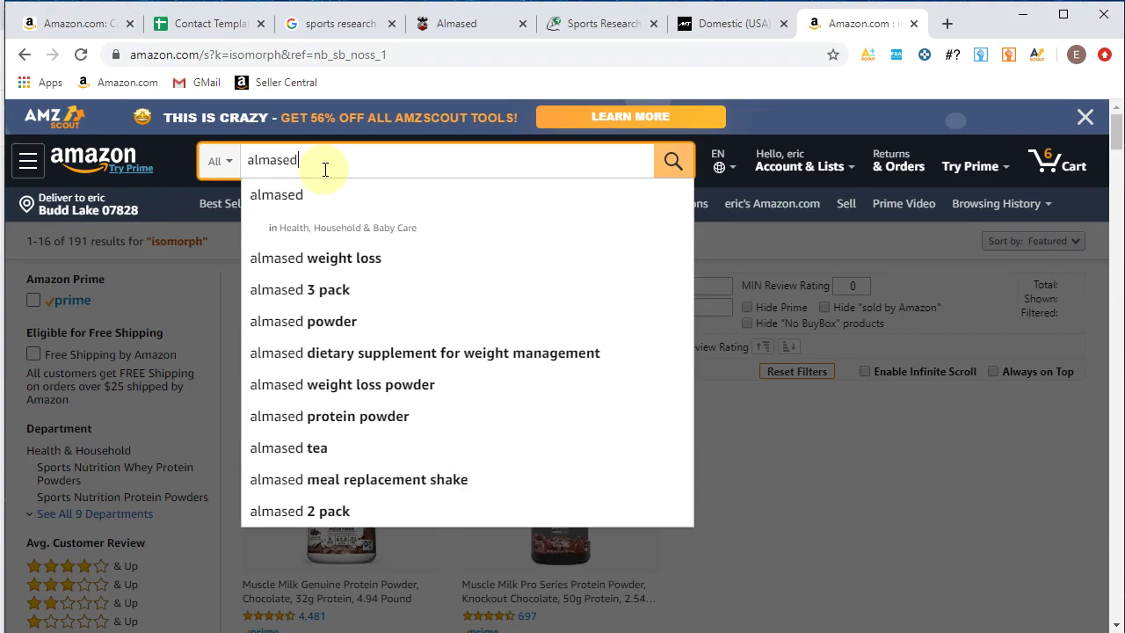
key("Return")
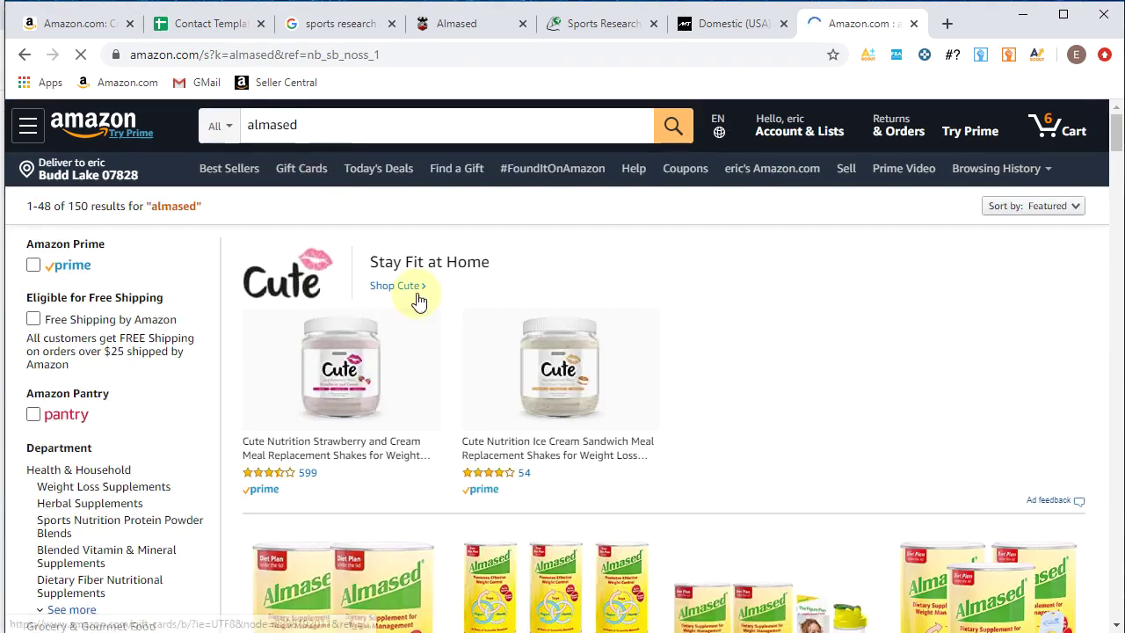
Step: Examine the Almased search results, comparing prices, sales ranks, FBA sellers and price history across the listings
scroll(414, 293, "down", 3)
scroll(829, 323, "down", 3)
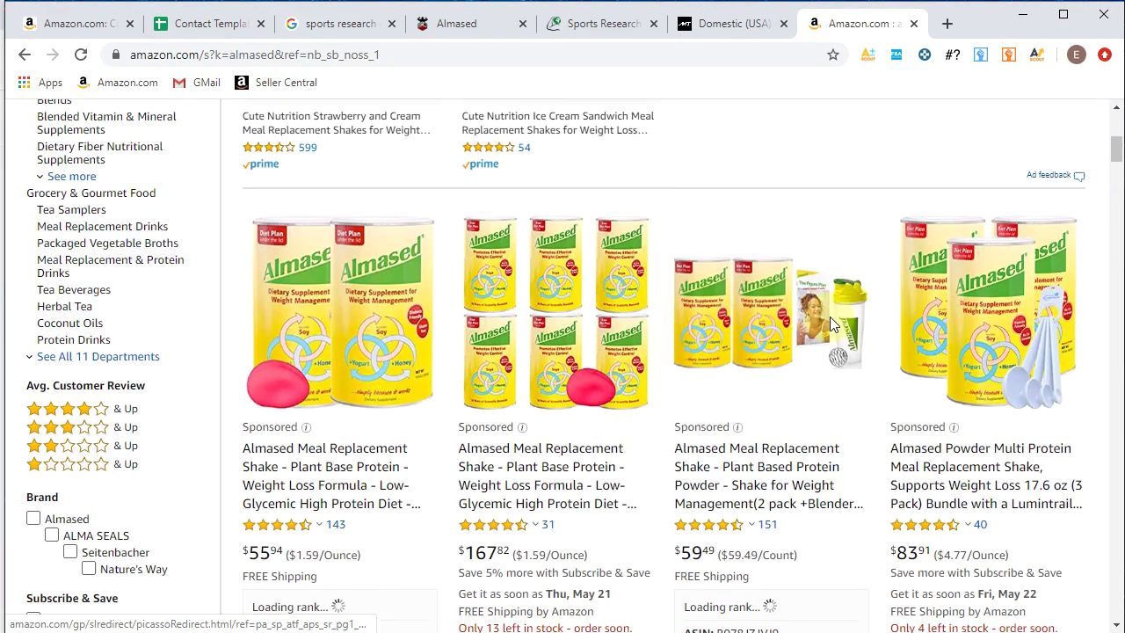
scroll(795, 305, "down", 3)
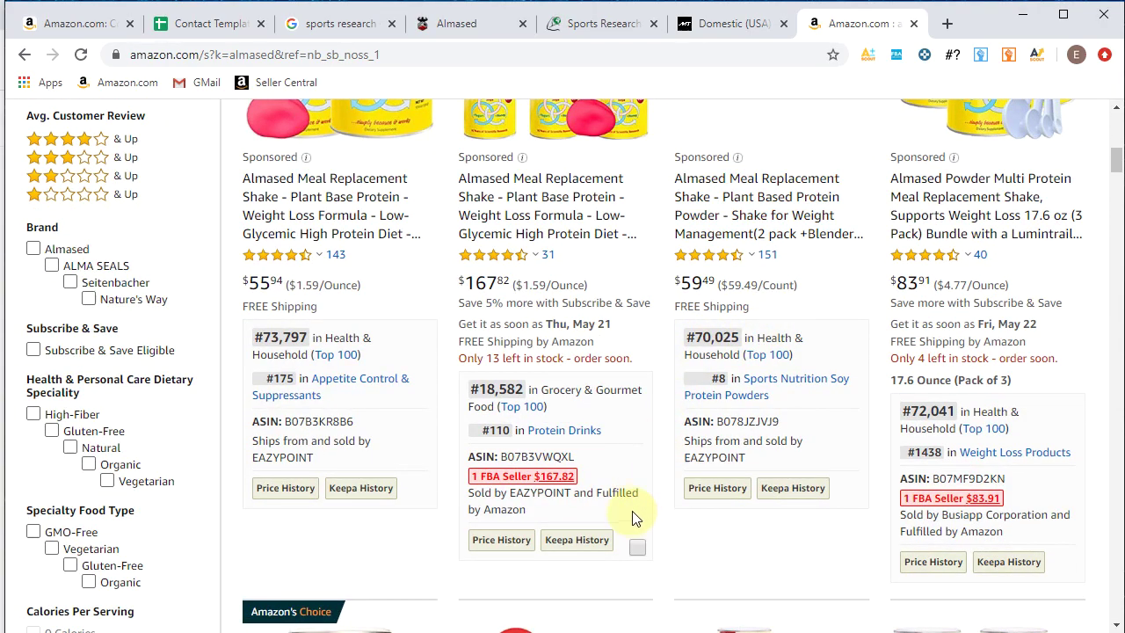
scroll(627, 514, "down", 7)
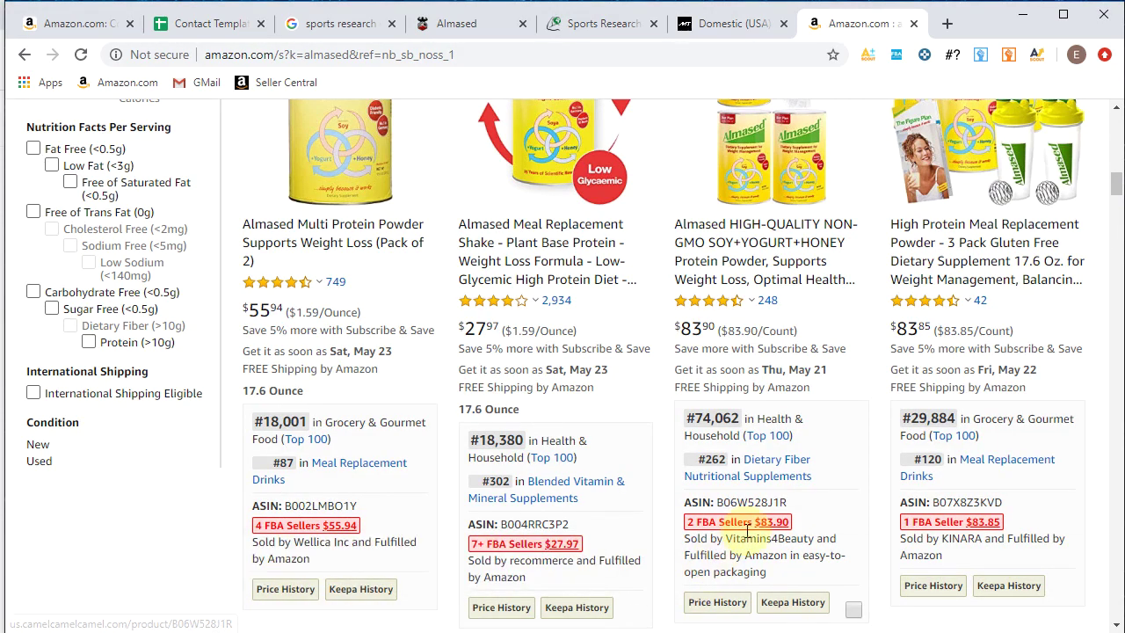
scroll(914, 510, "down", 1)
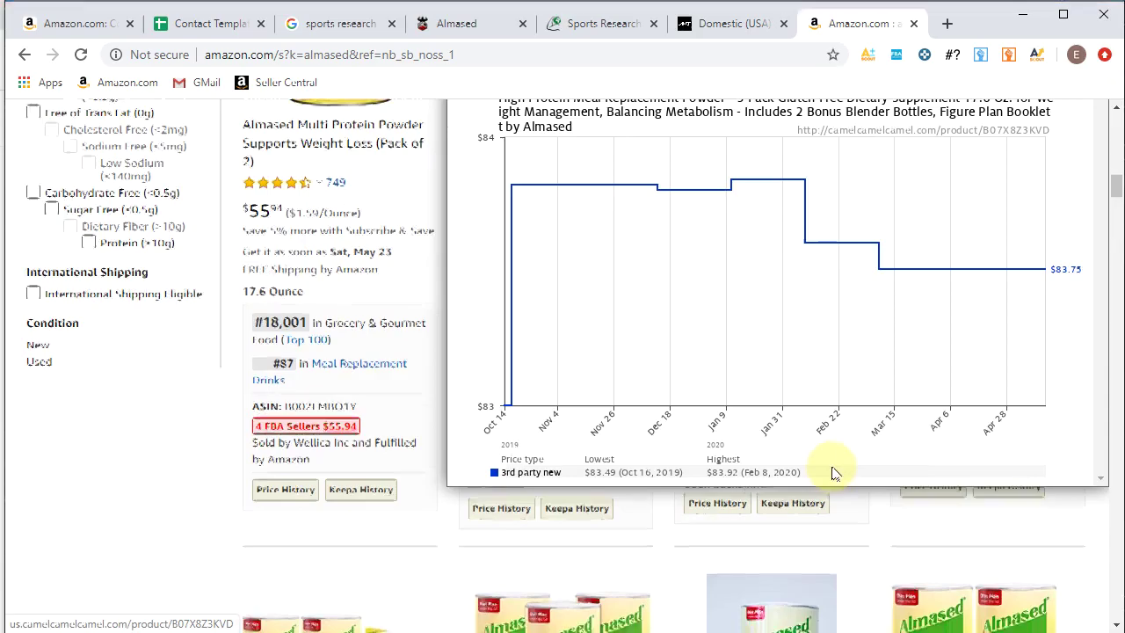
scroll(264, 515, "down", 3)
scroll(218, 444, "down", 2)
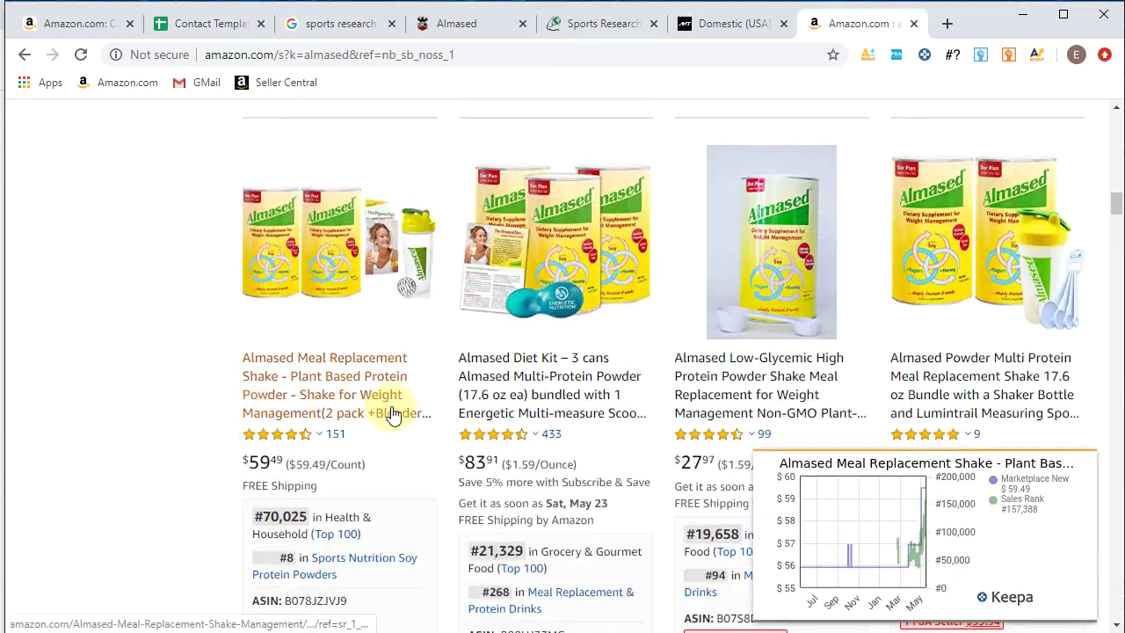
scroll(670, 522, "up", 8)
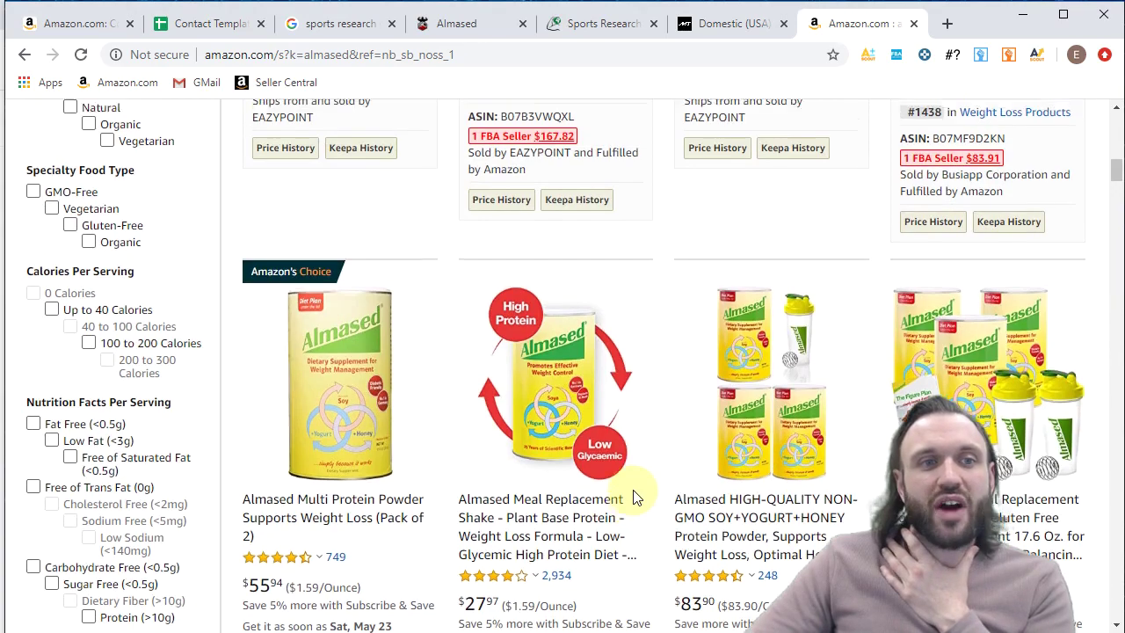
scroll(636, 495, "up", 5)
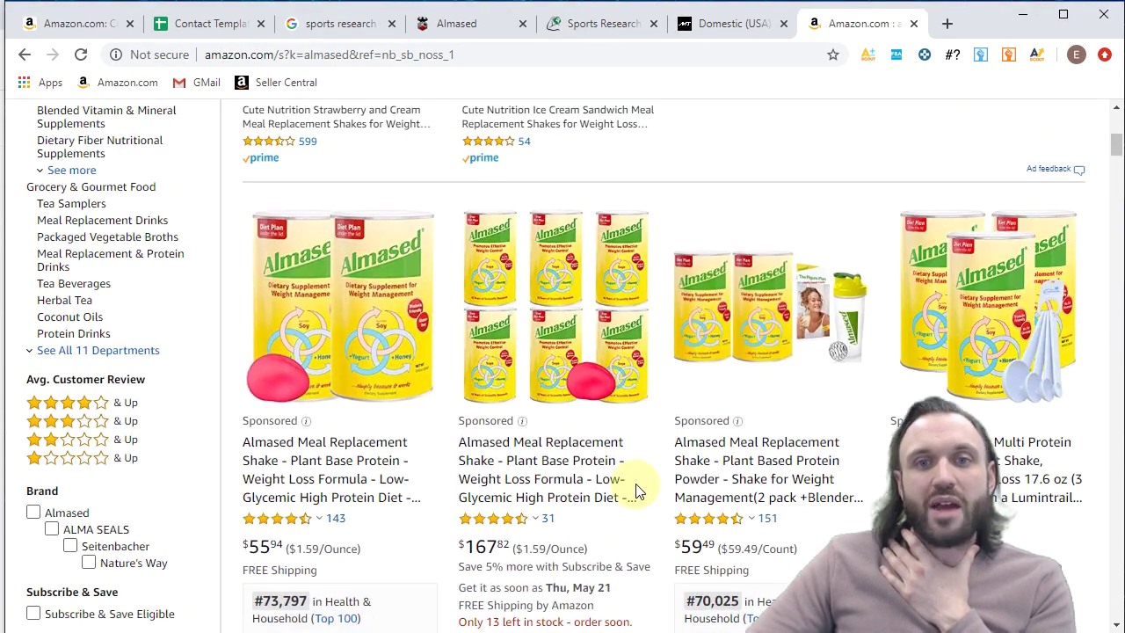
Step: Open the Almased 2-pack listing with the blender bottle and examine its Keepa sales rank and review count history
mouse_move(857, 395)
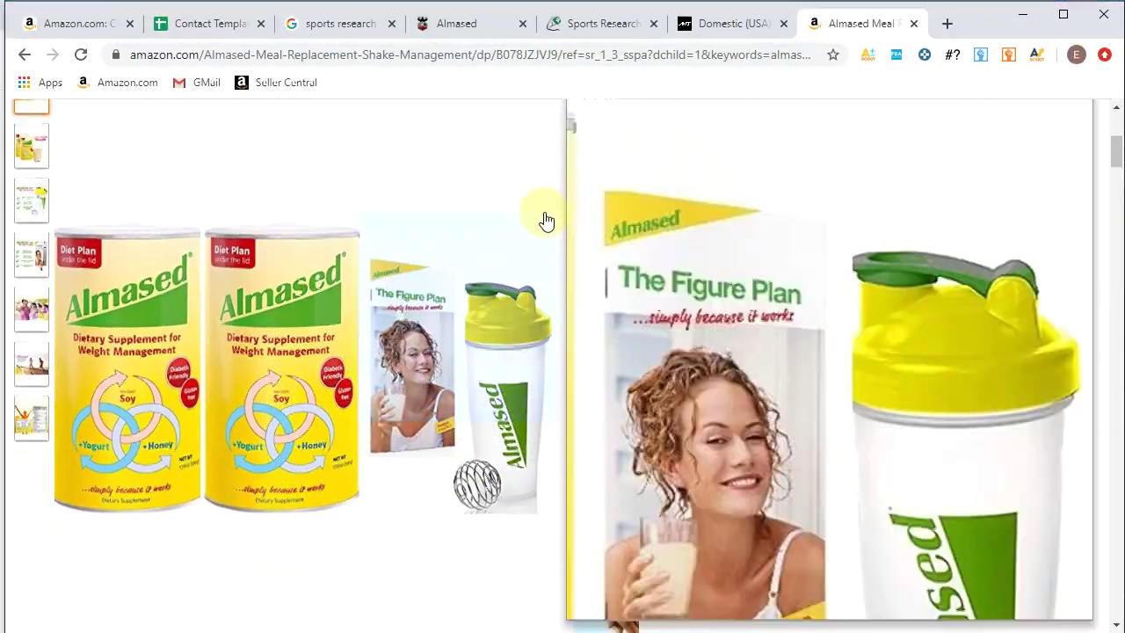
scroll(542, 220, "down", 4)
scroll(613, 494, "down", 4)
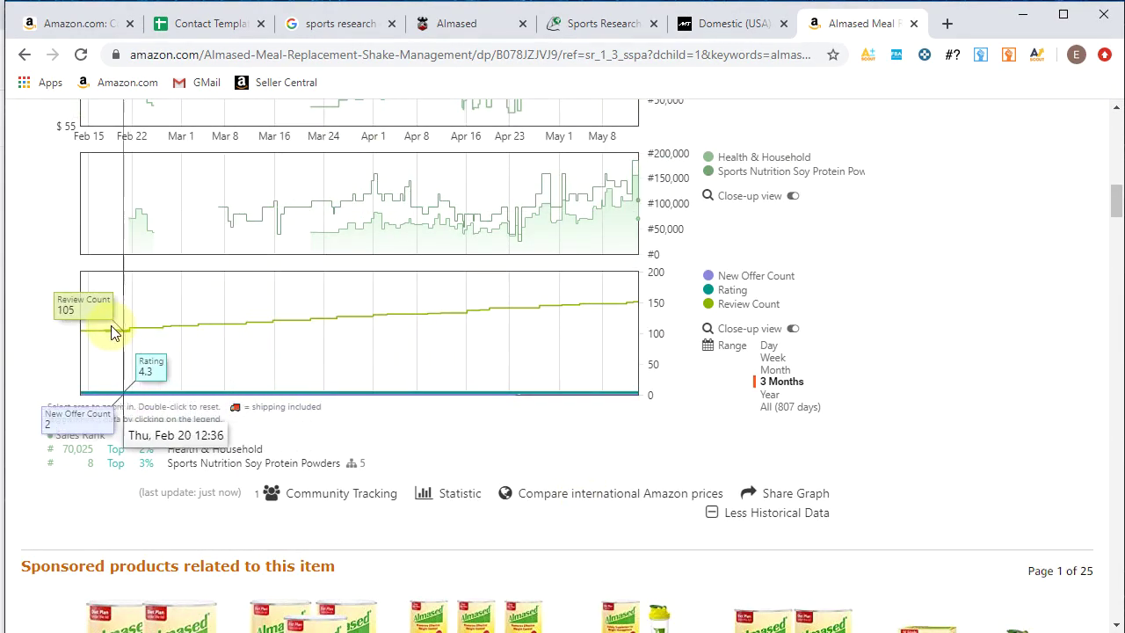
scroll(596, 291, "up", 8)
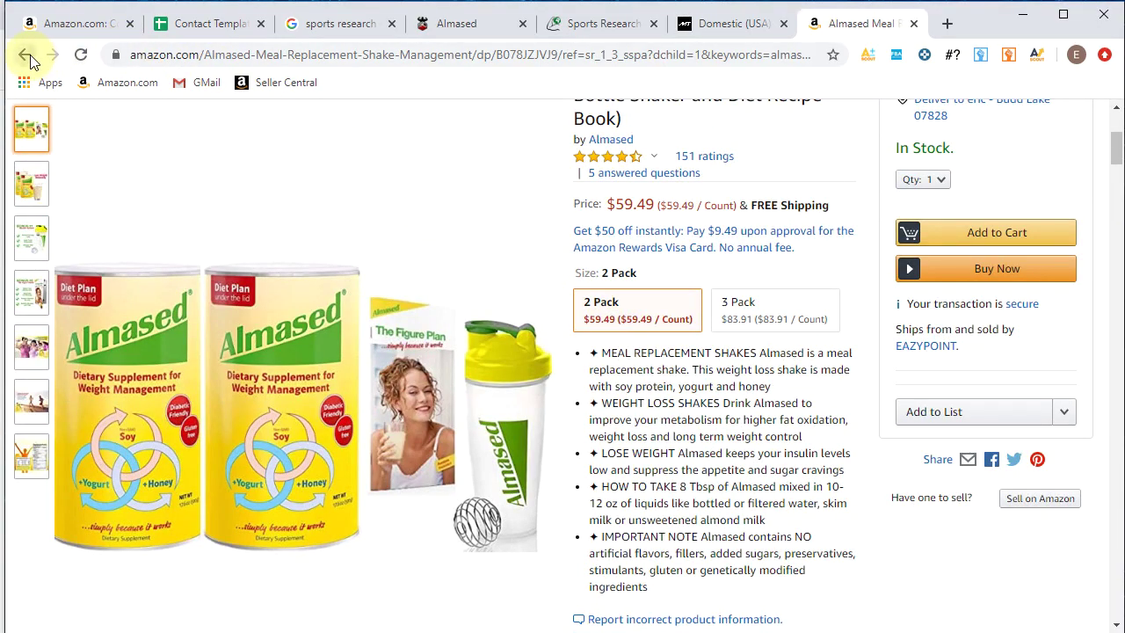
Step: Return to the Almased results, open the 3-pack bundle with the Lumintrail measuring spoon set and examine its Keepa history
left_click(26, 55)
scroll(879, 395, "up", 3)
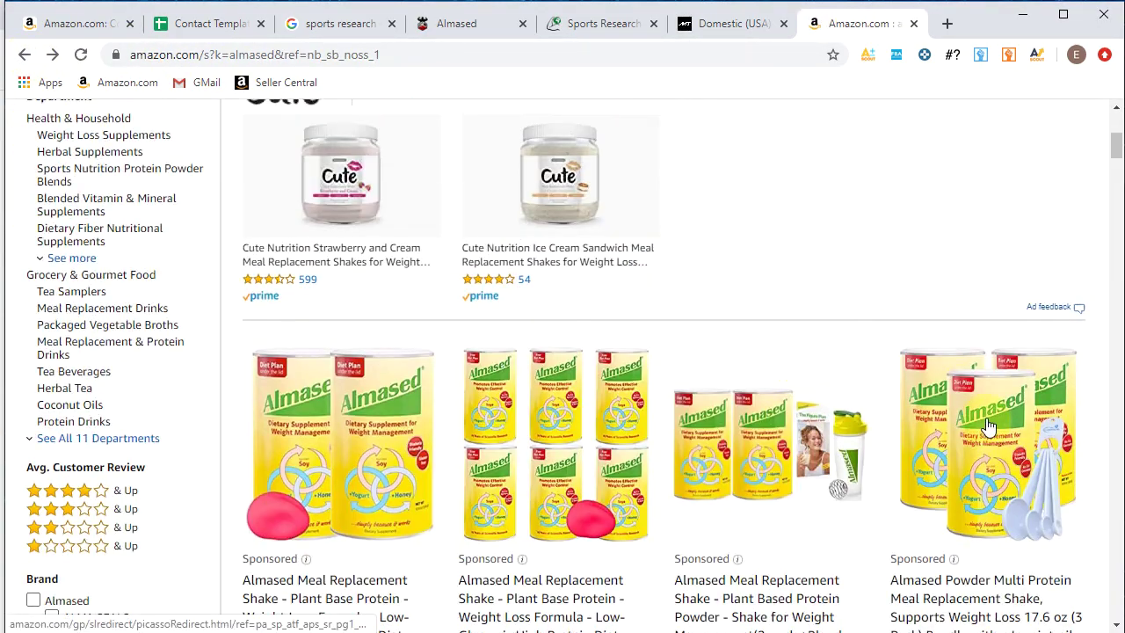
scroll(987, 426, "down", 3)
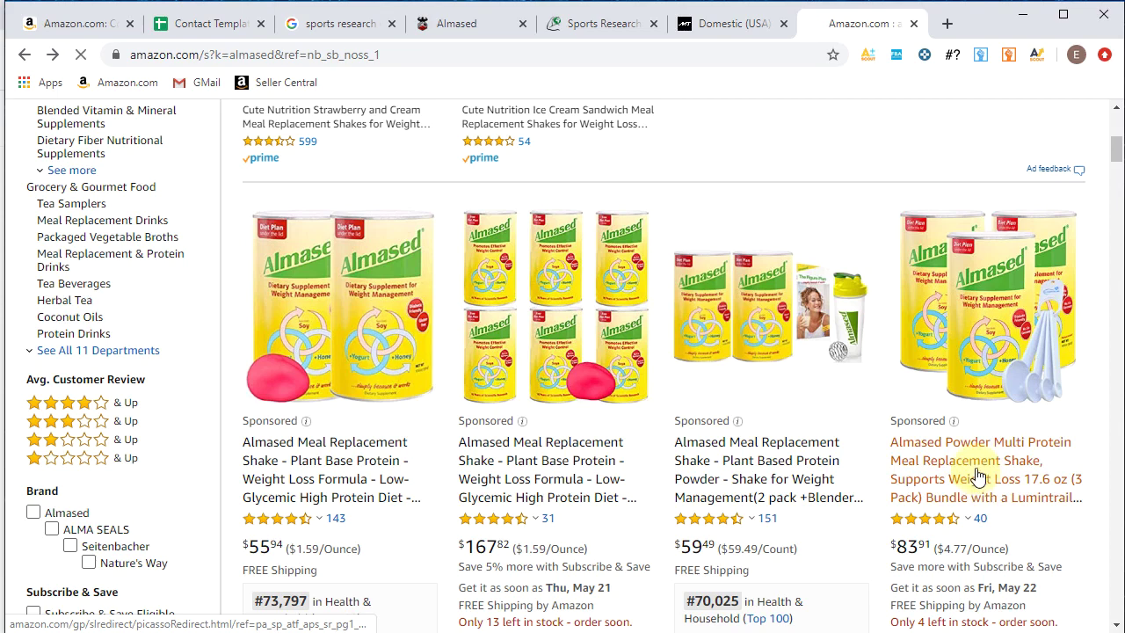
left_click(978, 475)
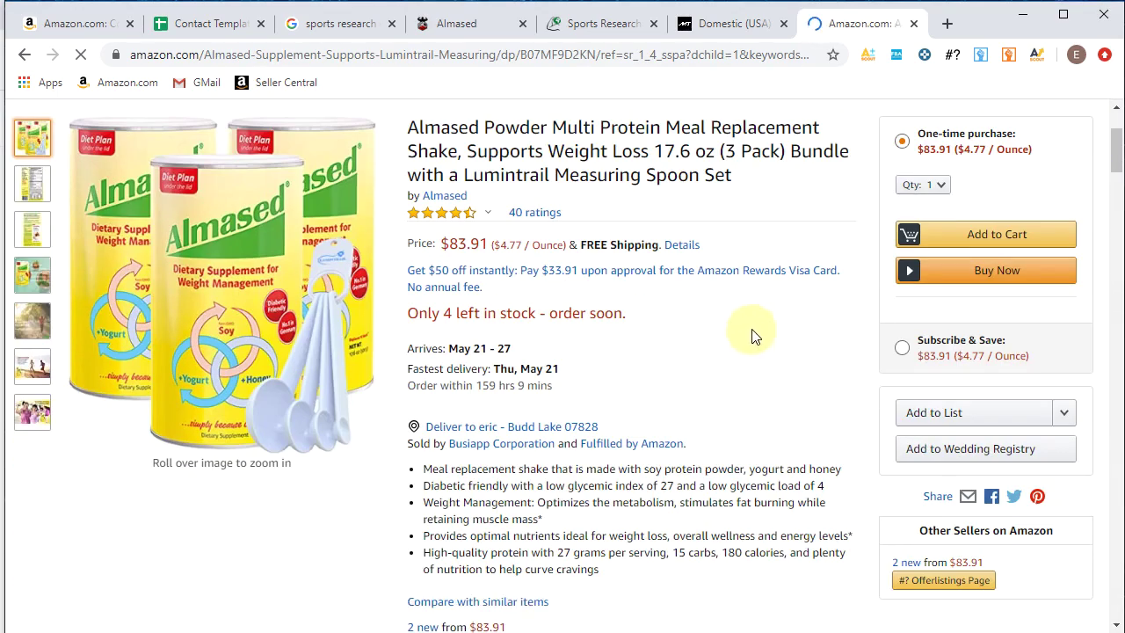
scroll(707, 337, "down", 1)
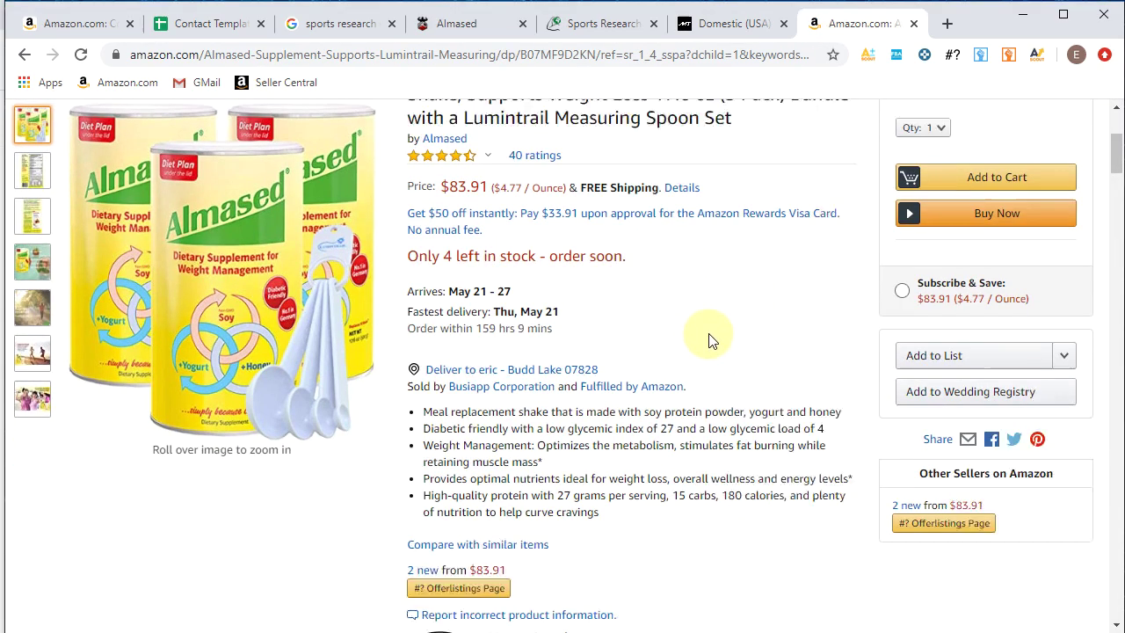
scroll(686, 376, "down", 7)
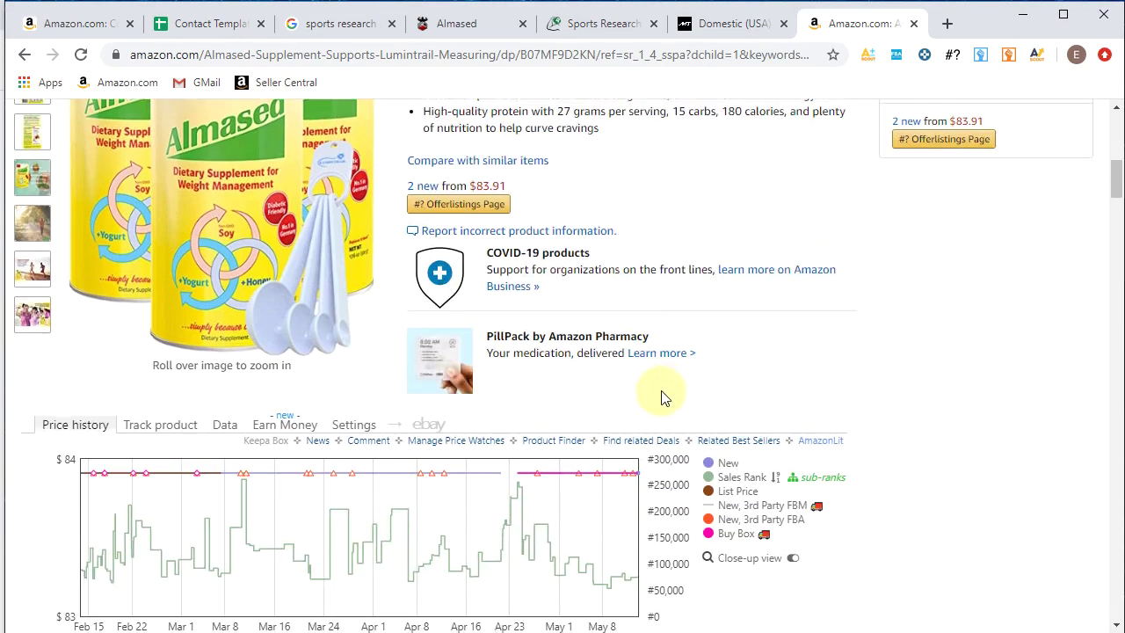
scroll(475, 374, "down", 1)
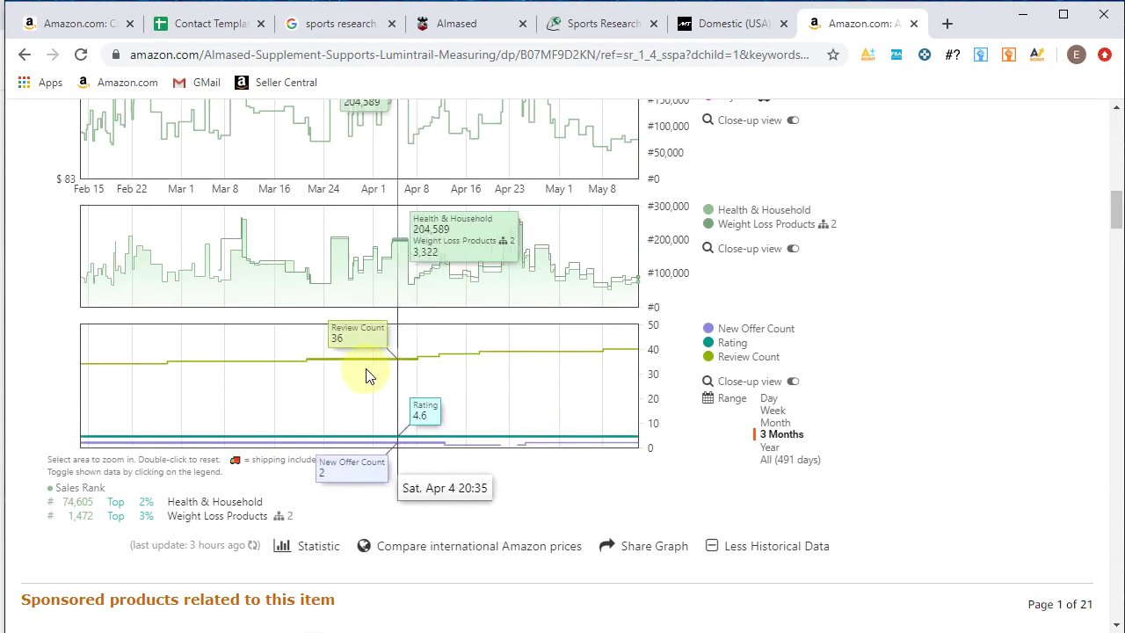
Step: Open the new offers for the Almased 3-pack spoon set bundle and examine the sellers, prices and stock
scroll(334, 373, "up", 5)
scroll(454, 354, "up", 1)
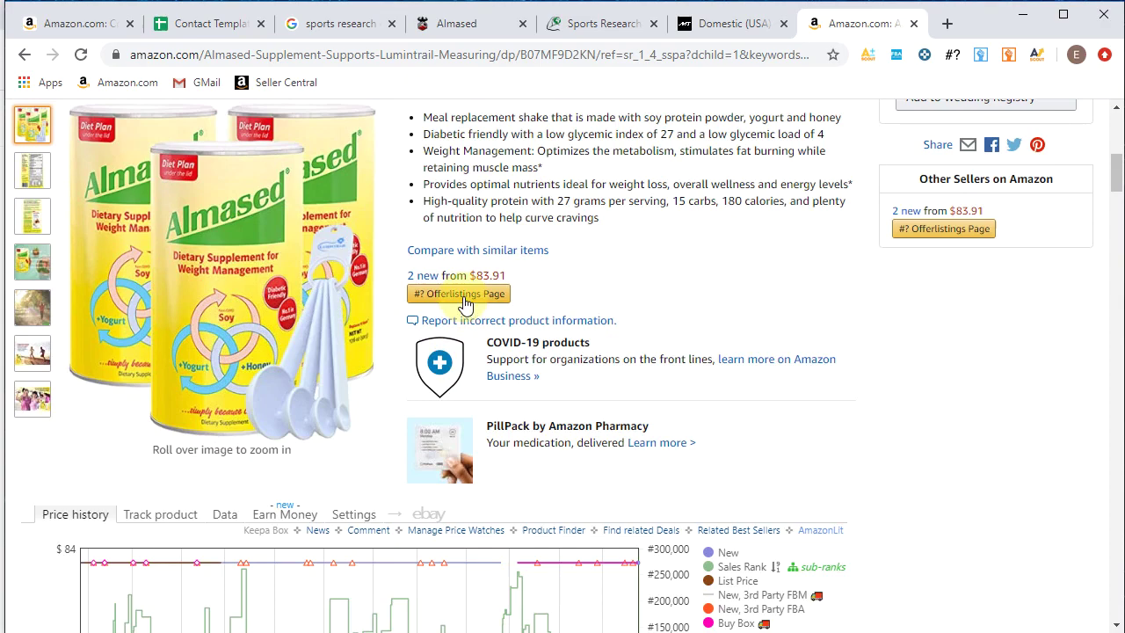
scroll(610, 349, "down", 5)
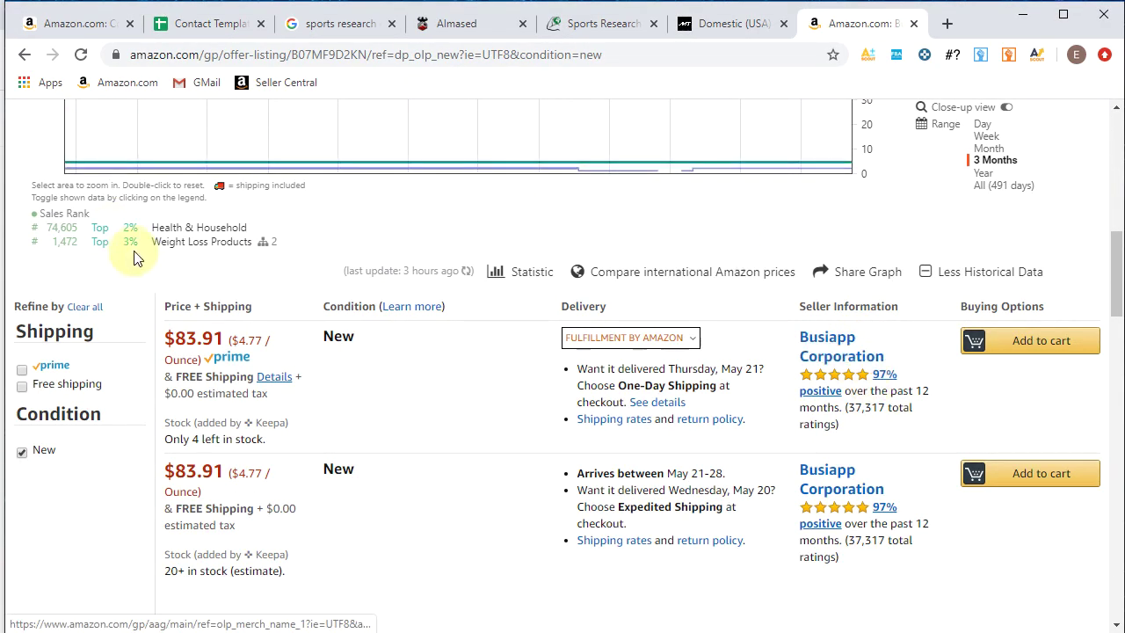
Step: Go back to the Almased search results and examine the other bundle listings' ranks, FBA sellers and product details
left_click(26, 58)
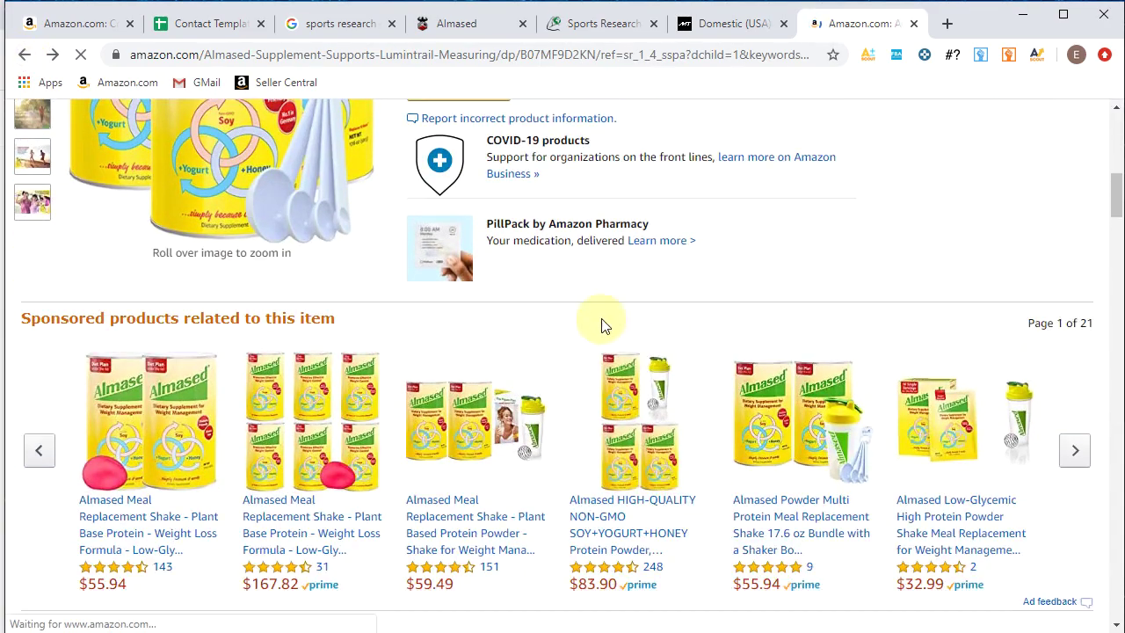
left_click(26, 60)
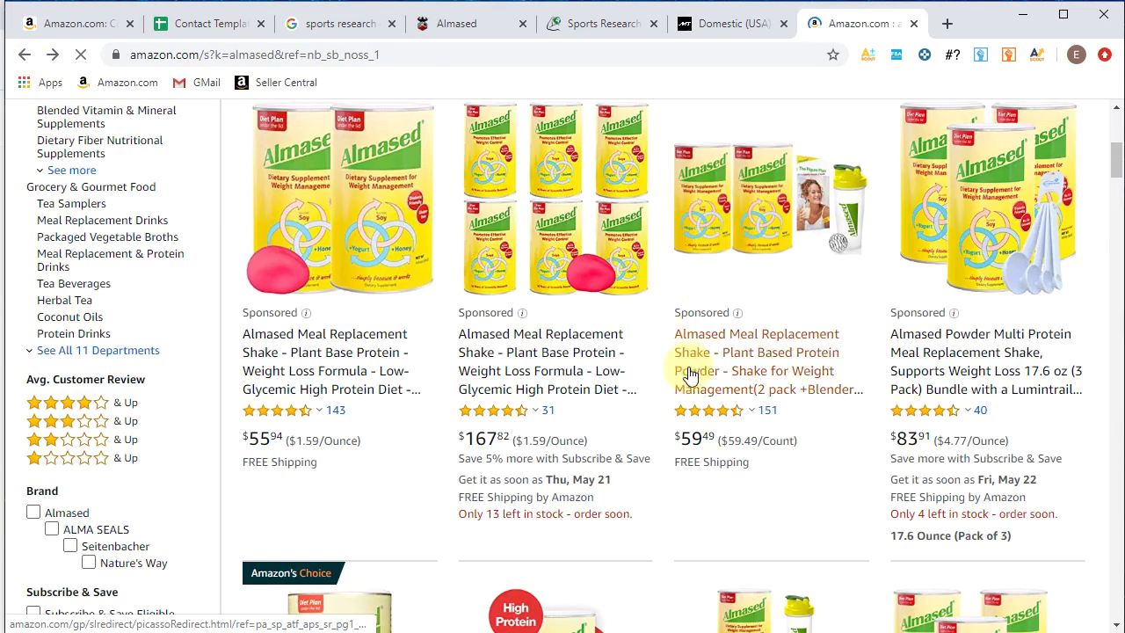
scroll(685, 369, "down", 5)
scroll(687, 378, "down", 3)
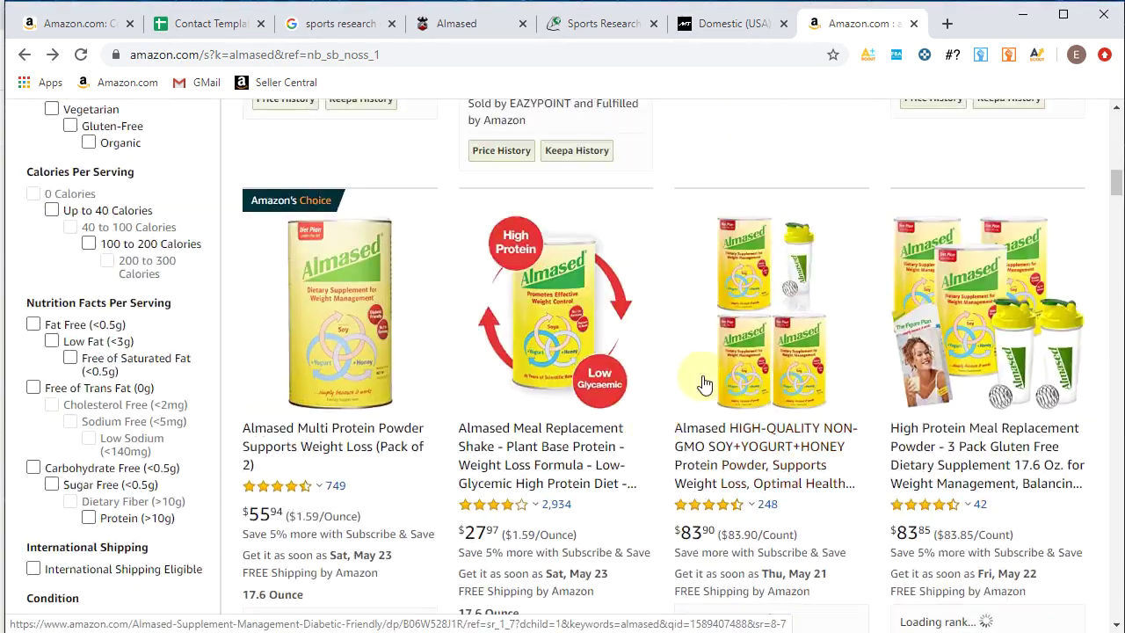
mouse_move(1022, 426)
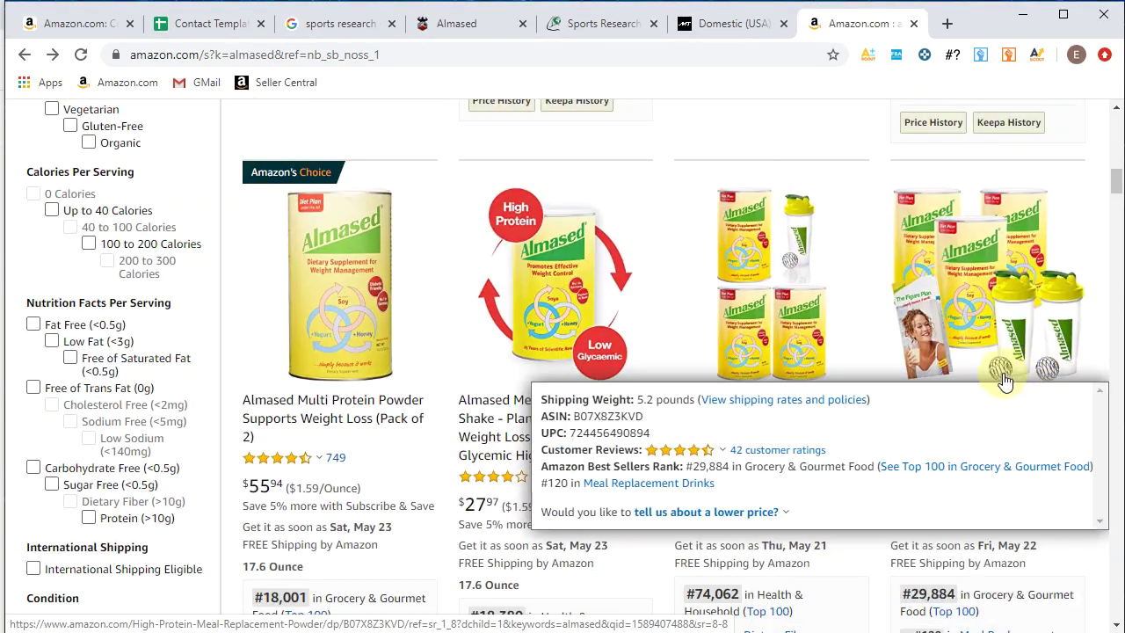
scroll(644, 287, "down", 3)
scroll(642, 290, "down", 3)
mouse_move(546, 546)
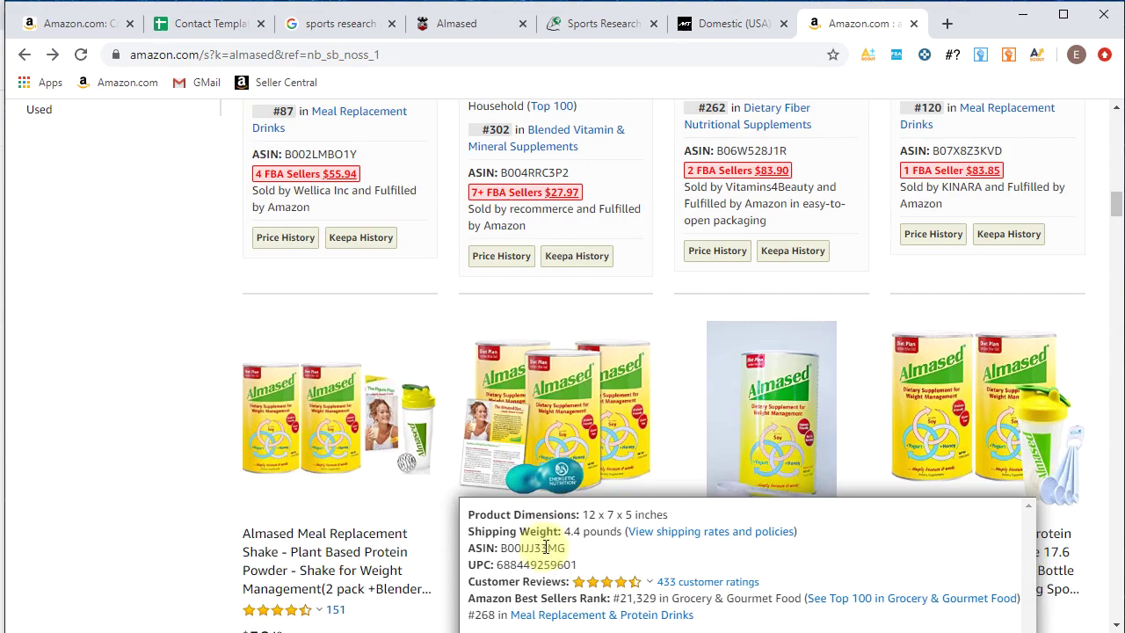
Step: Examine the remaining Almased bundle listings in the Amazon results, comparing their sales ranks, prices, review counts and FBA sellers
mouse_move(538, 588)
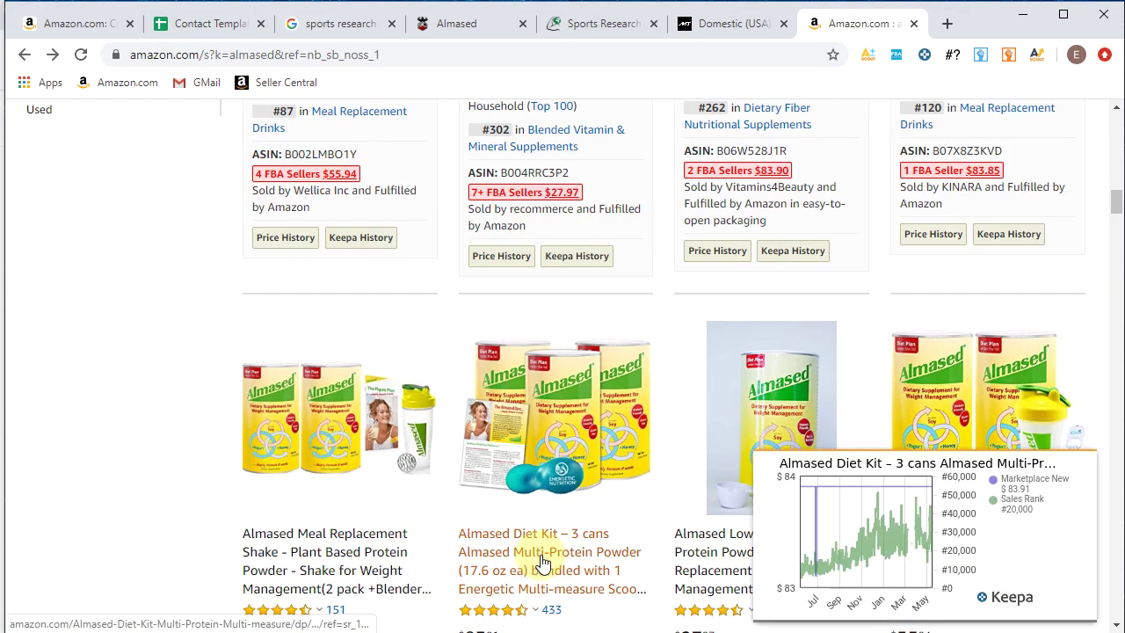
scroll(542, 562, "down", 2)
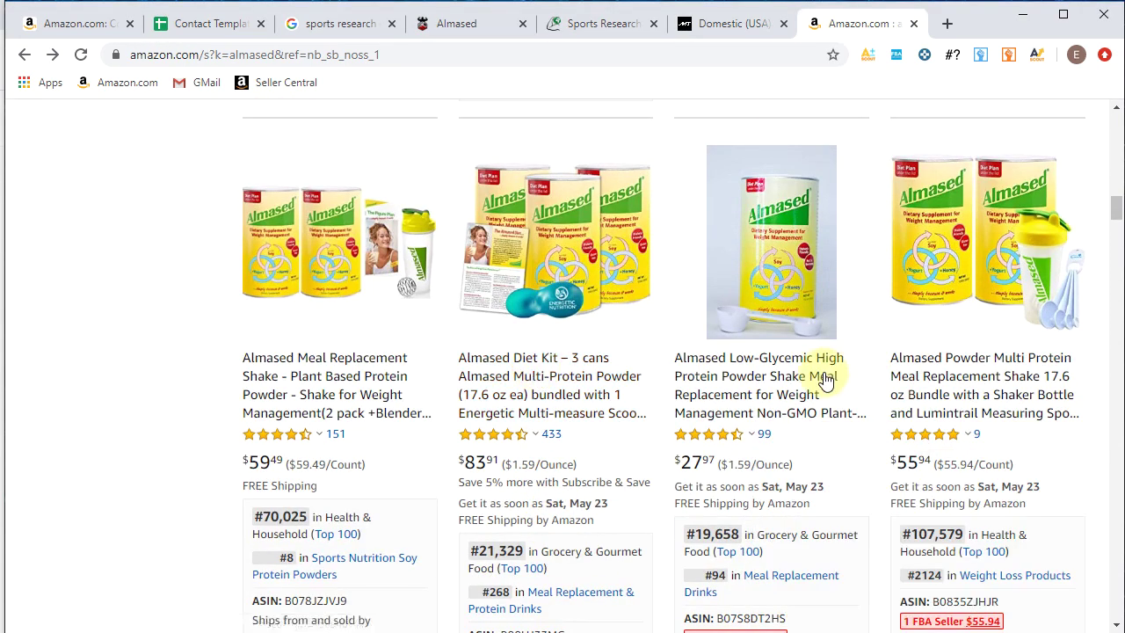
scroll(984, 376, "down", 4)
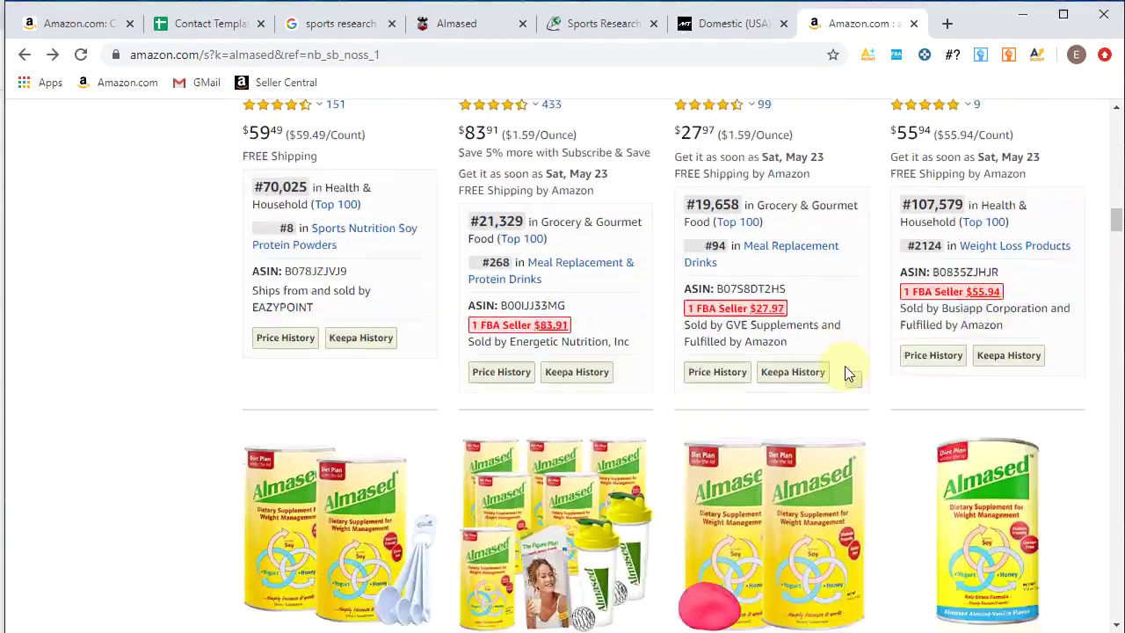
scroll(848, 373, "down", 3)
mouse_move(576, 373)
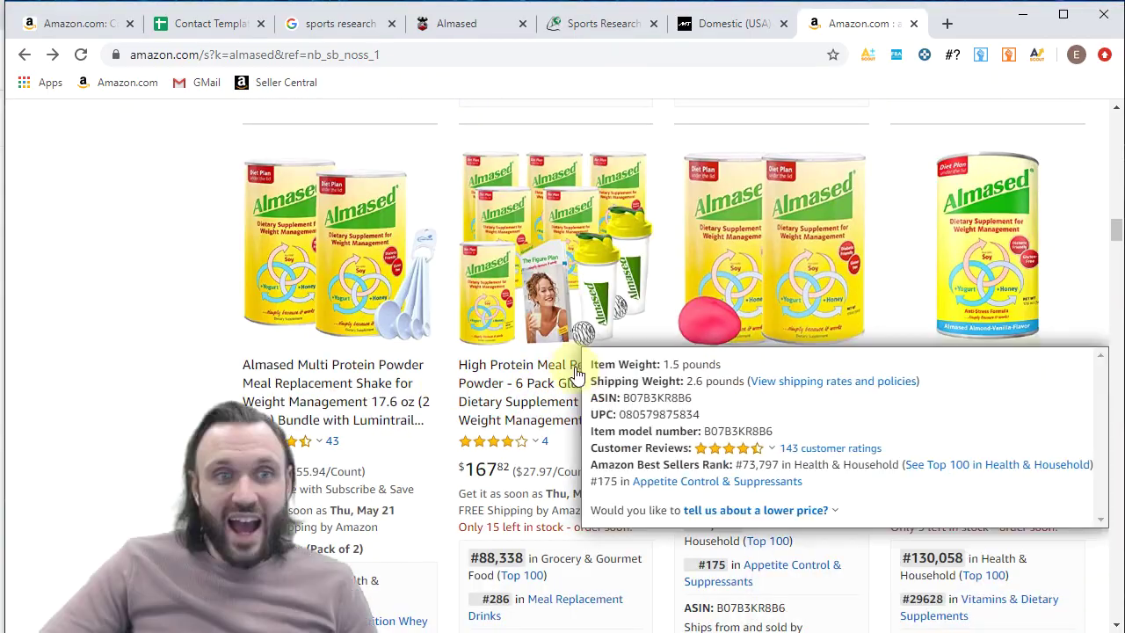
scroll(527, 301, "up", 14)
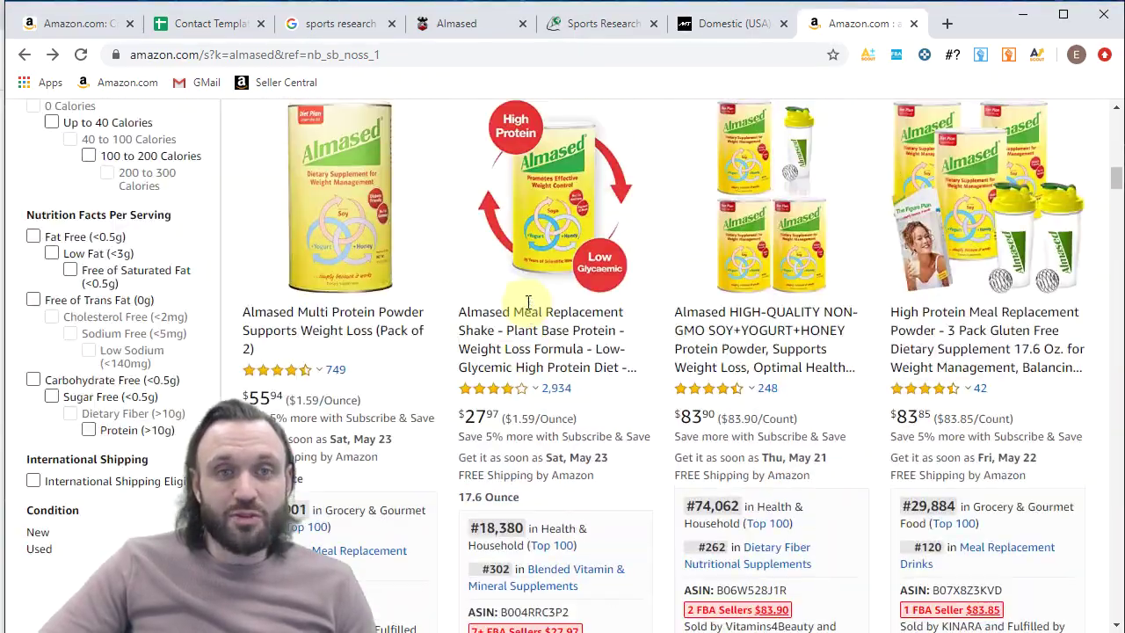
scroll(528, 302, "up", 3)
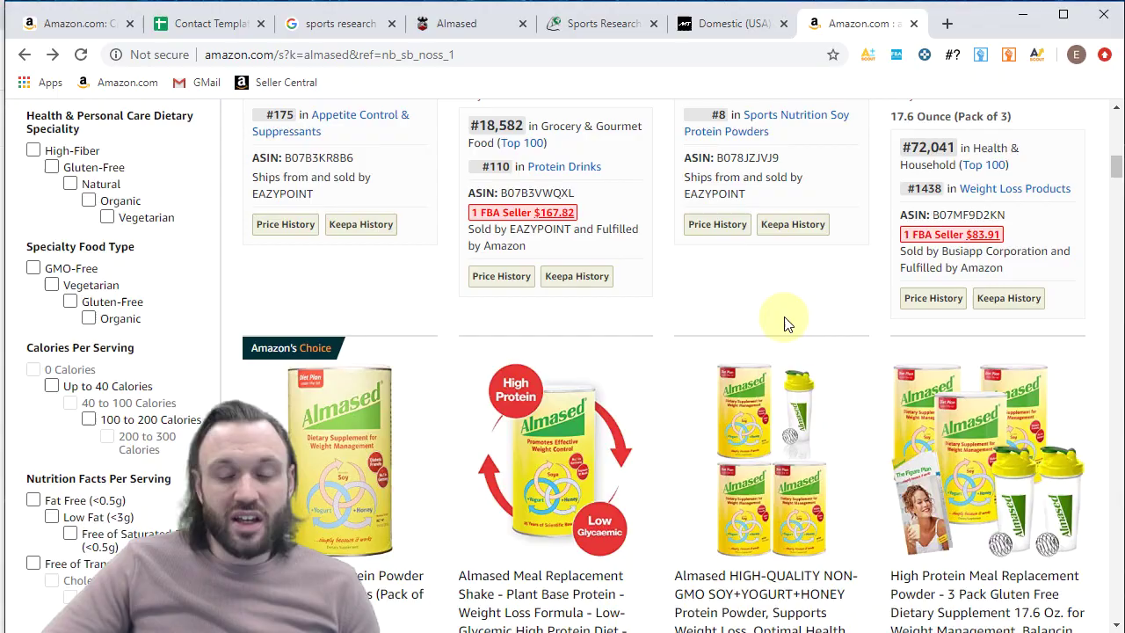
scroll(786, 323, "down", 5)
scroll(782, 325, "up", 3)
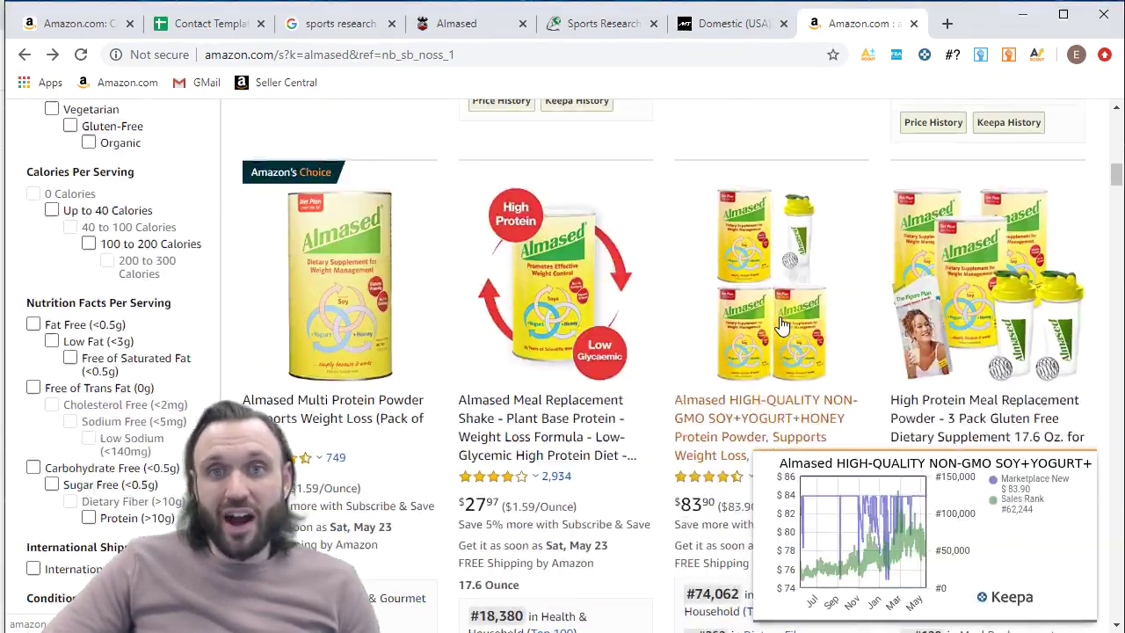
scroll(698, 326, "down", 5)
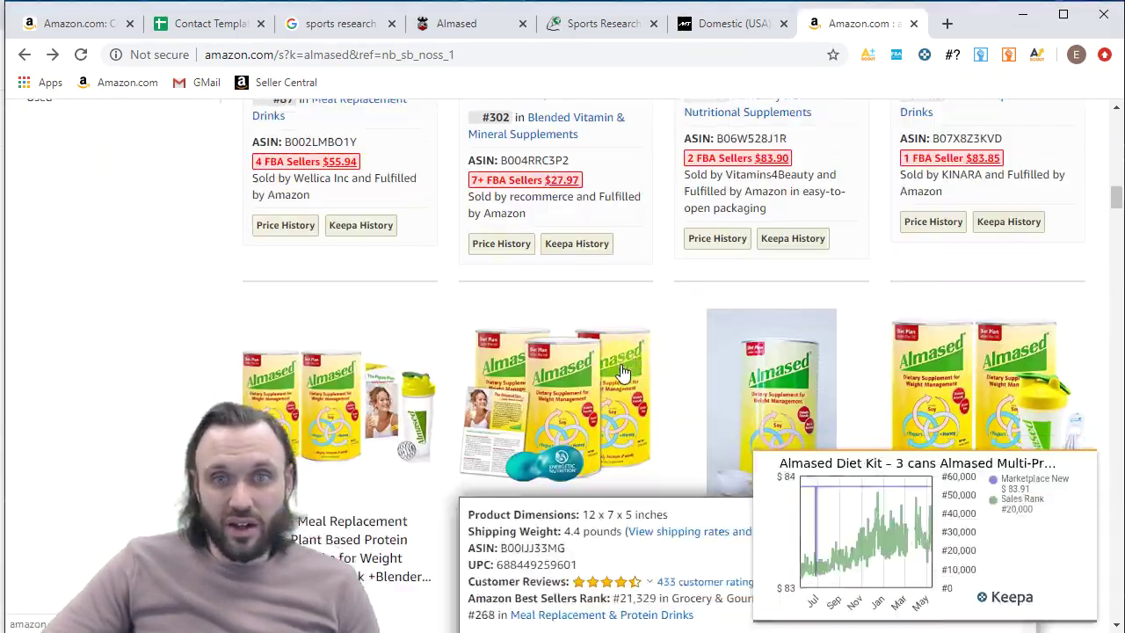
scroll(622, 372, "down", 3)
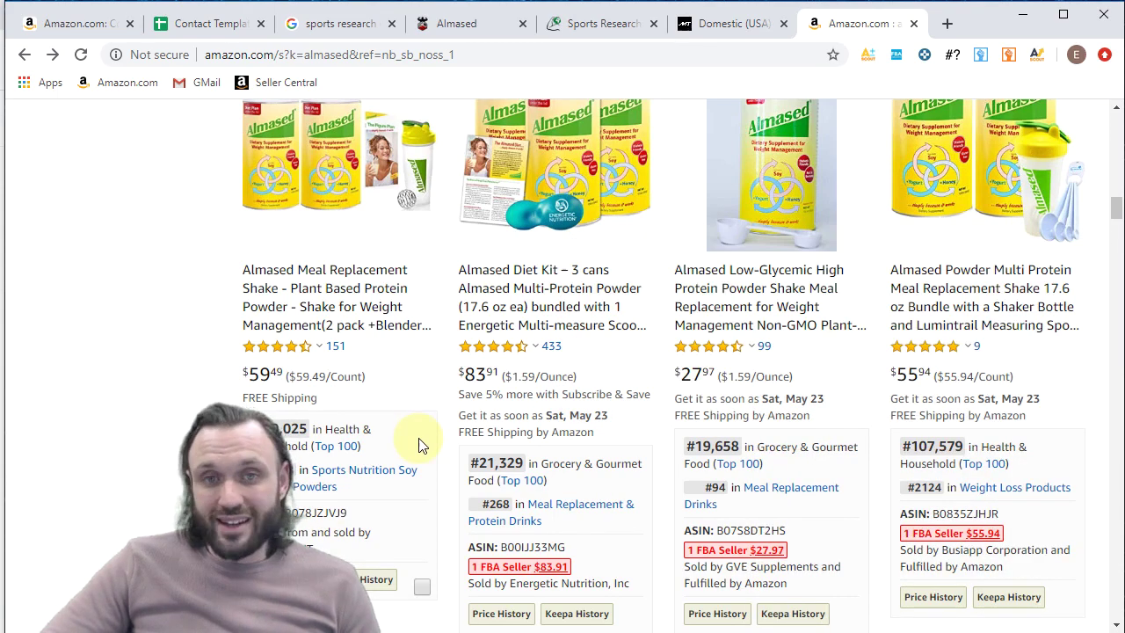
scroll(230, 398, "down", 2)
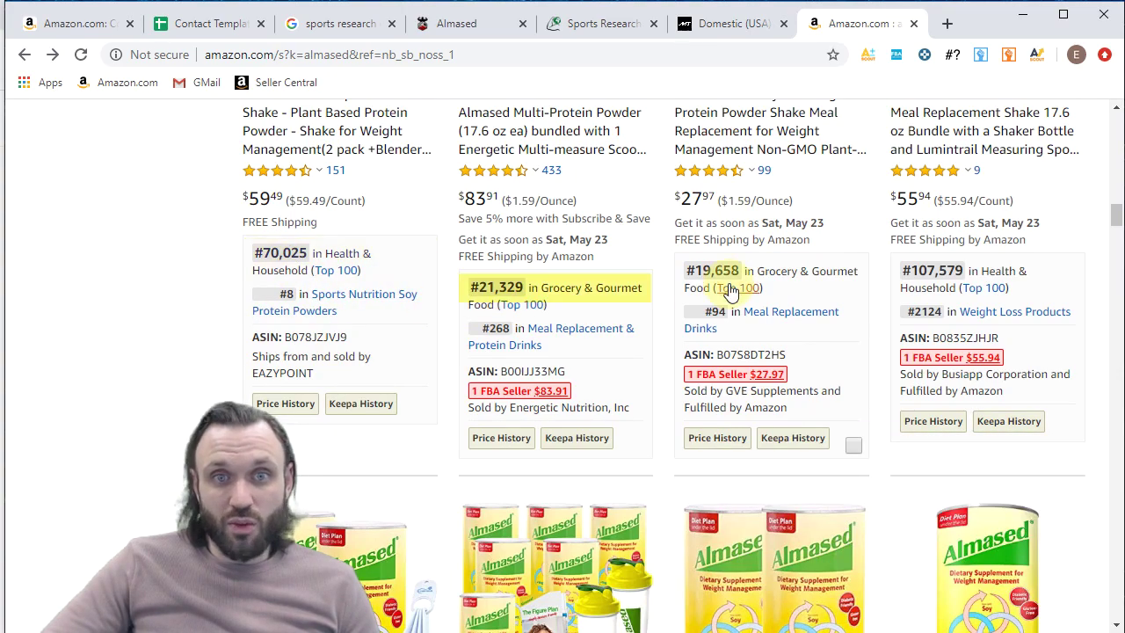
scroll(941, 269, "down", 5)
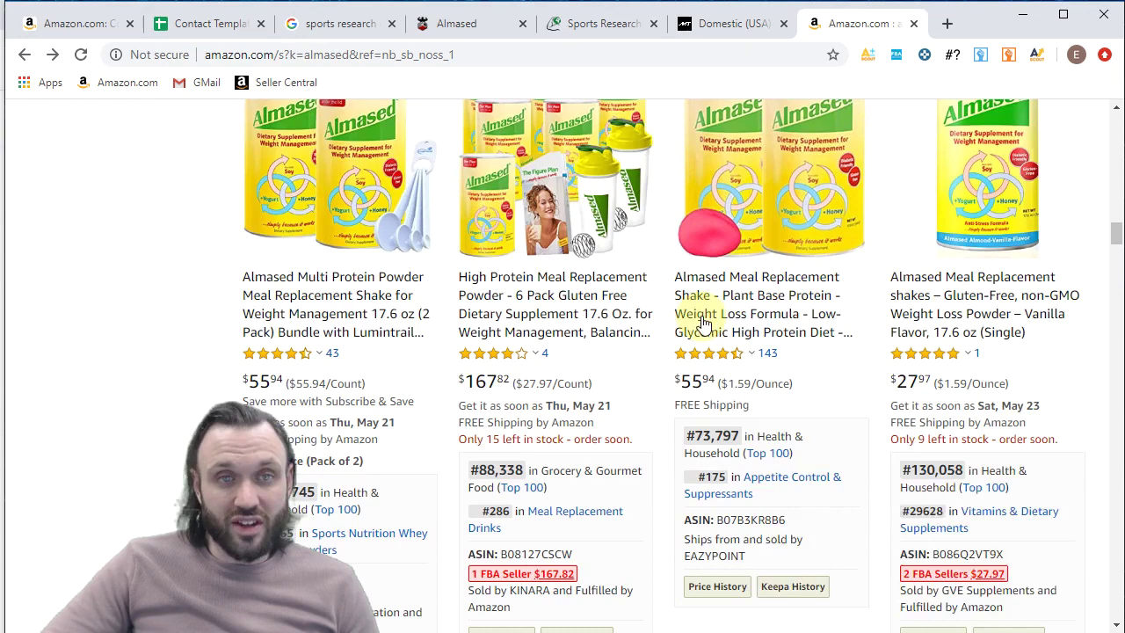
scroll(495, 381, "up", 1)
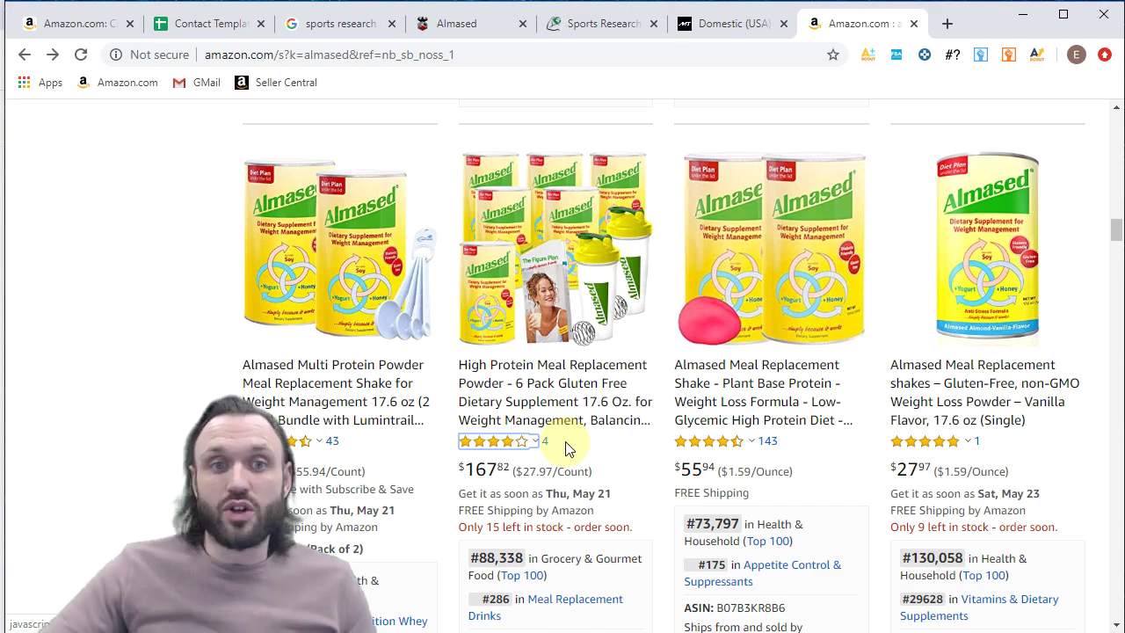
scroll(610, 440, "down", 7)
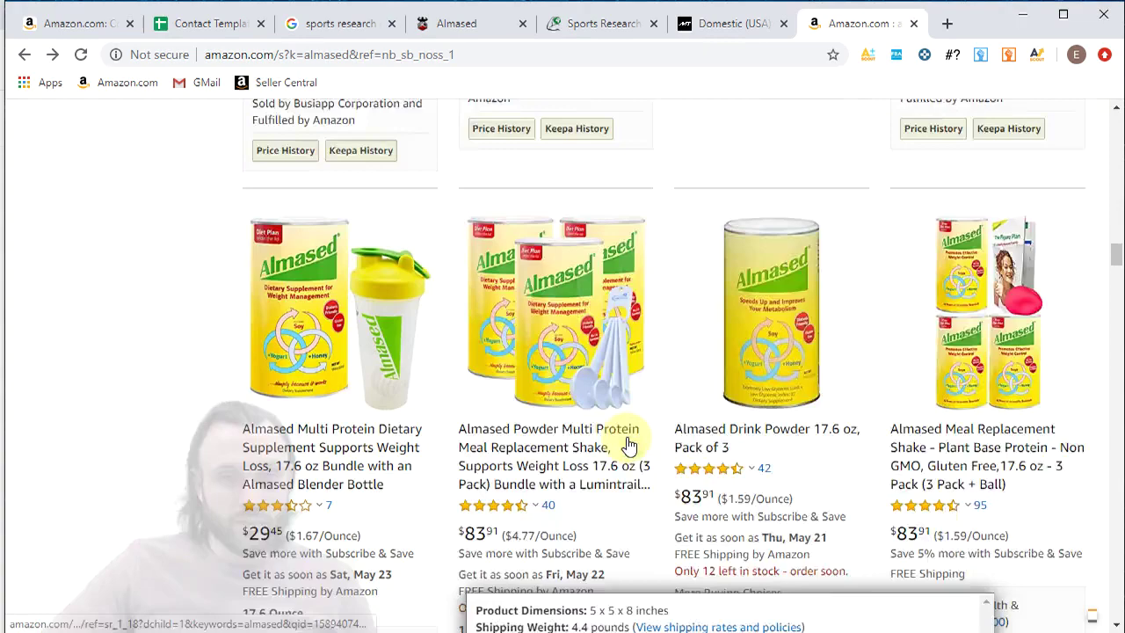
scroll(627, 439, "down", 3)
scroll(647, 414, "up", 3)
Step: Switch to the Same Day Supplements page for Almased and copy its web address
left_click(485, 29)
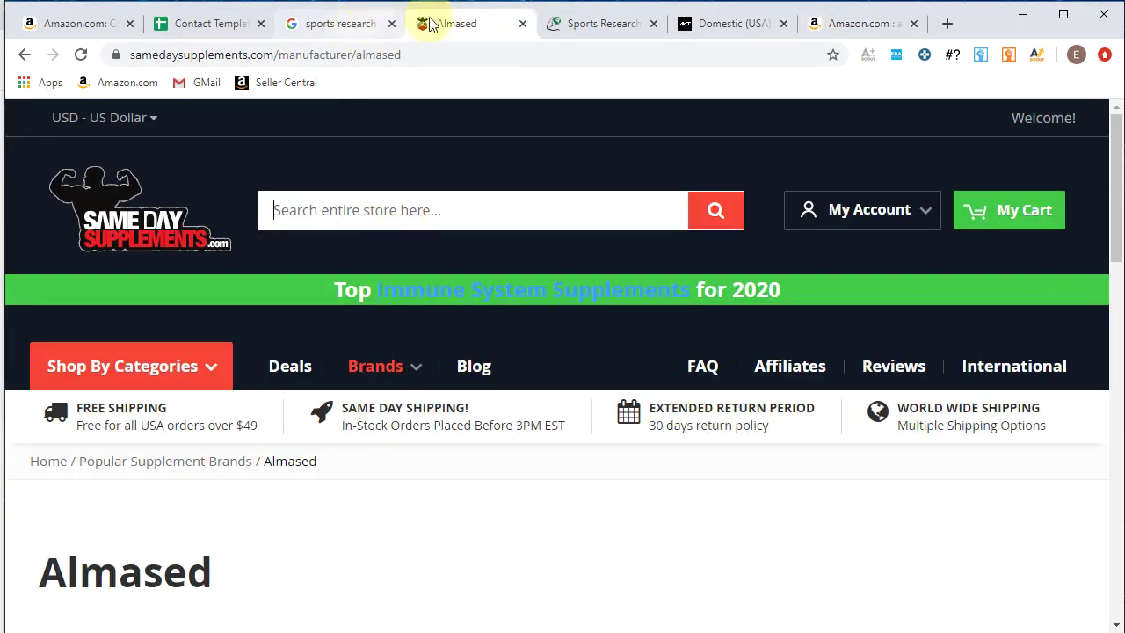
scroll(480, 278, "down", 2)
scroll(480, 278, "up", 2)
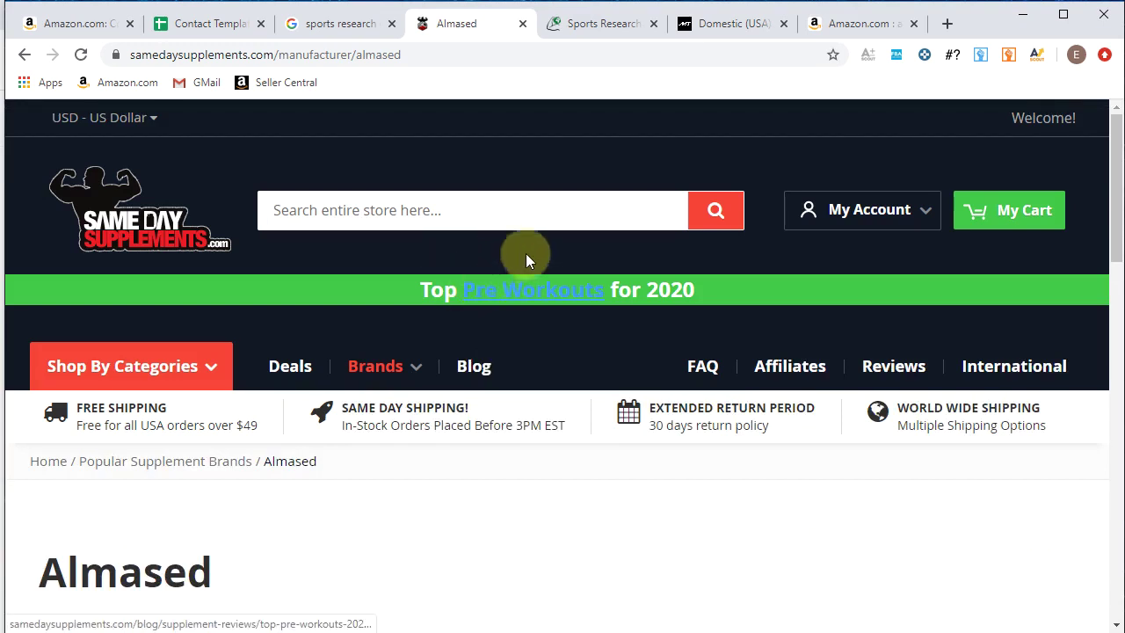
double_click(319, 55)
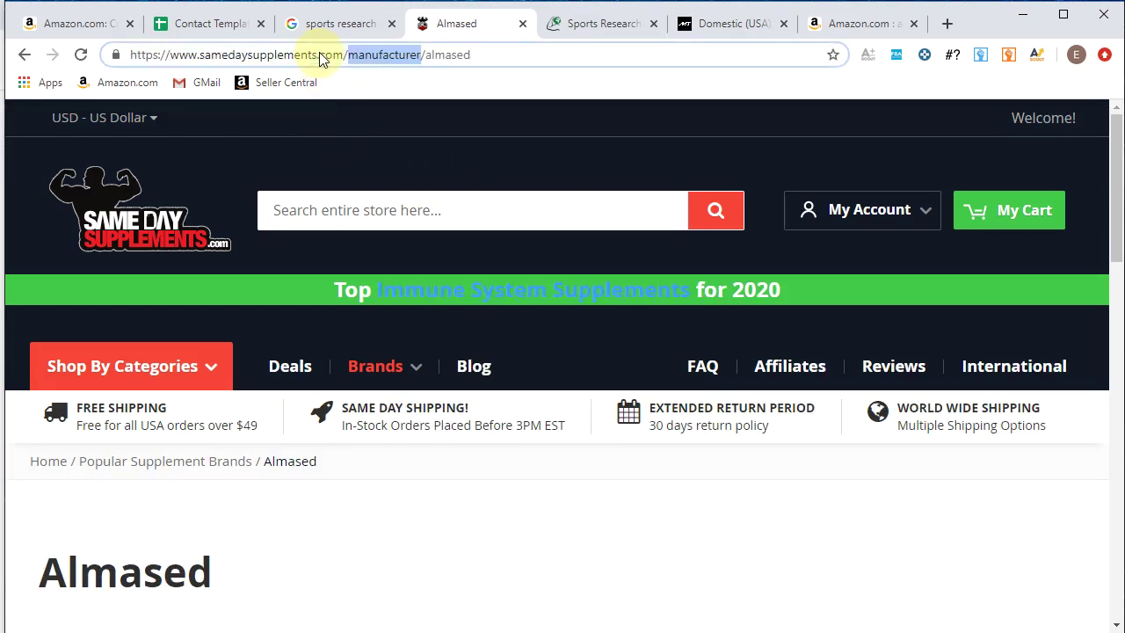
left_click(318, 54)
right_click(318, 55)
left_click(411, 150)
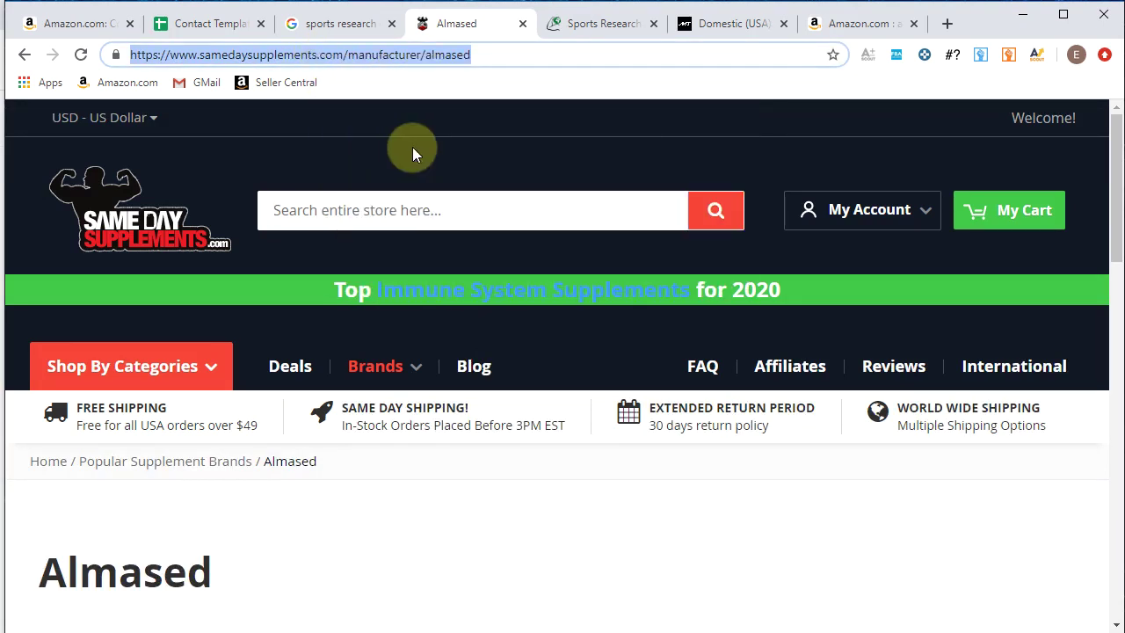
Step: In the Distributors sheet, paste the copied web address into website cell F11 and enter Same Day Supplements as the company name in A11
left_click(221, 23)
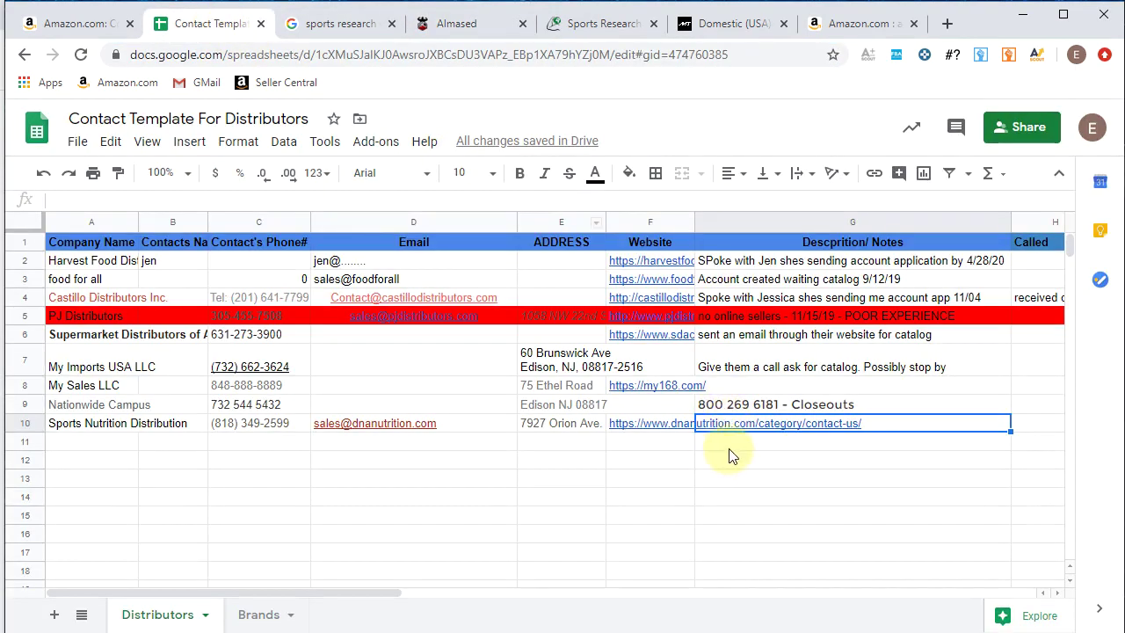
left_click(617, 447)
right_click(618, 447)
left_click(673, 221)
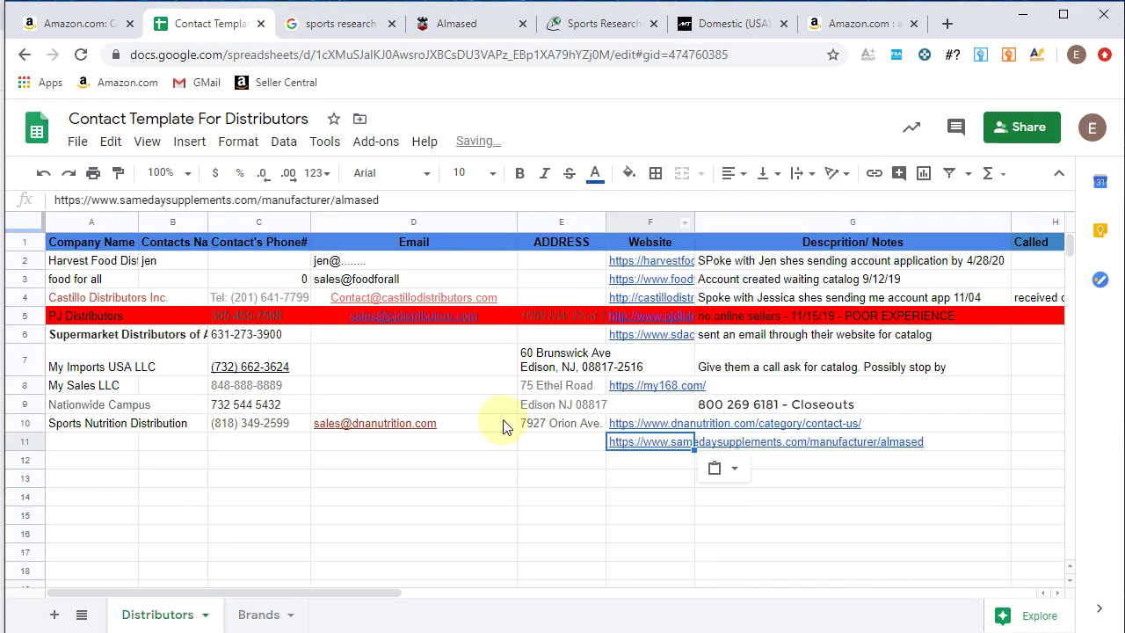
left_click(106, 446)
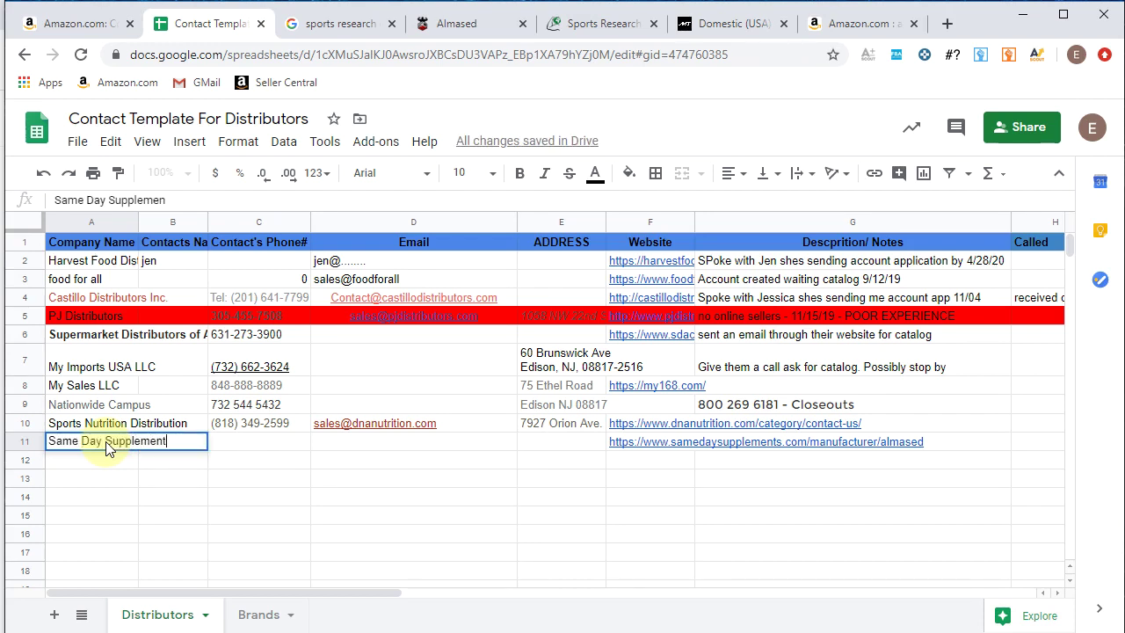
left_click(626, 497)
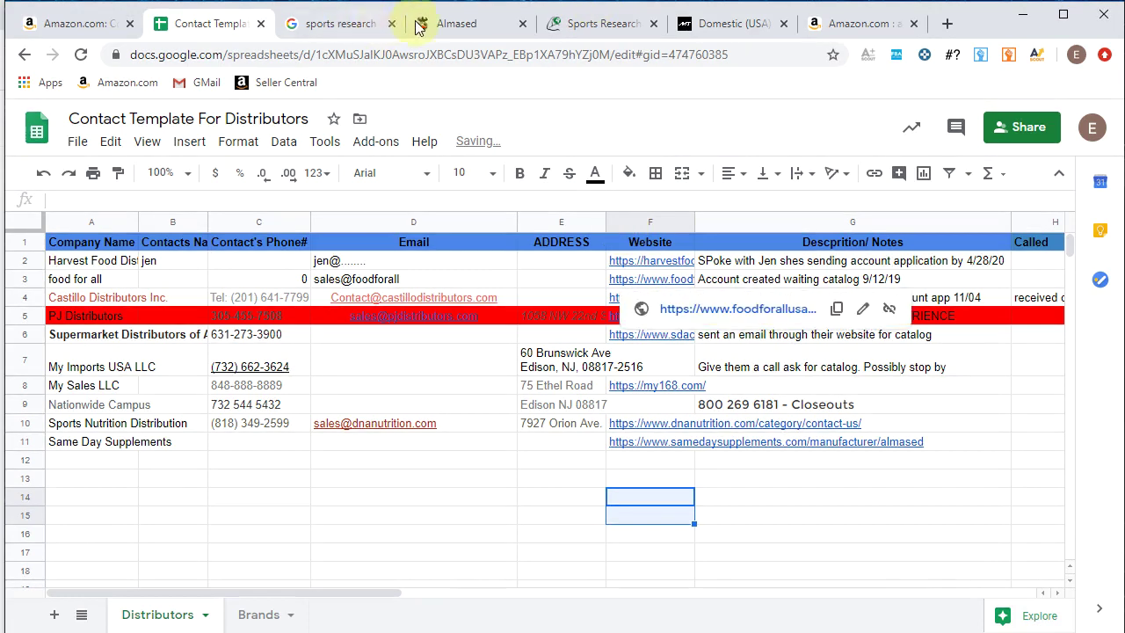
Step: Return to the Same Day Supplements site, open its Contact Us page and locate the address and phone support details
left_click(450, 26)
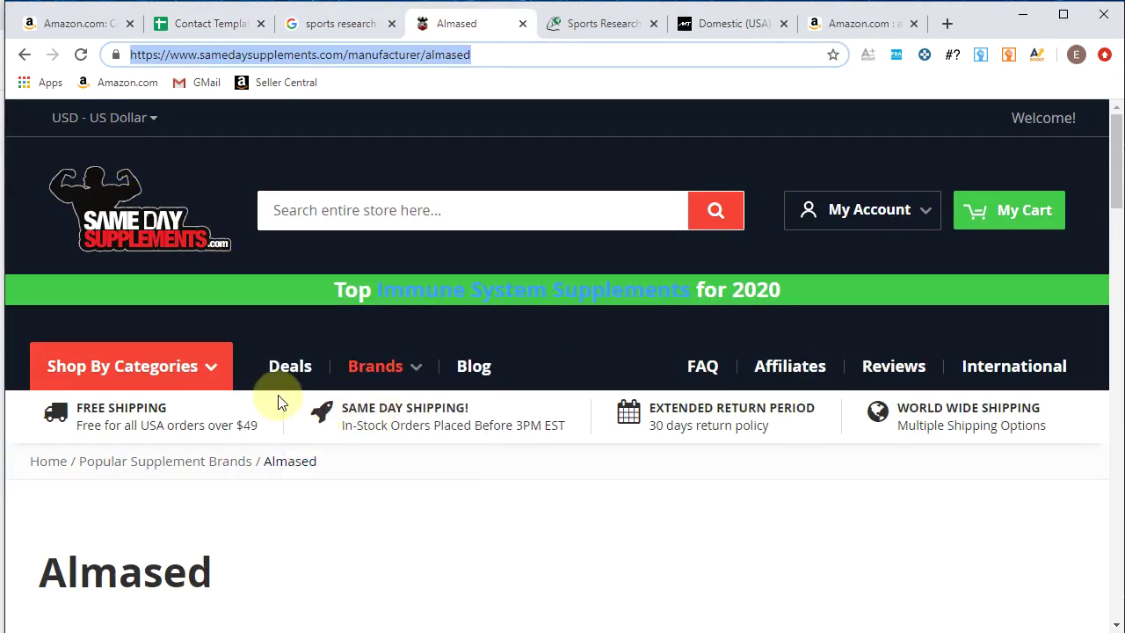
left_click(224, 373)
scroll(316, 349, "down", 10)
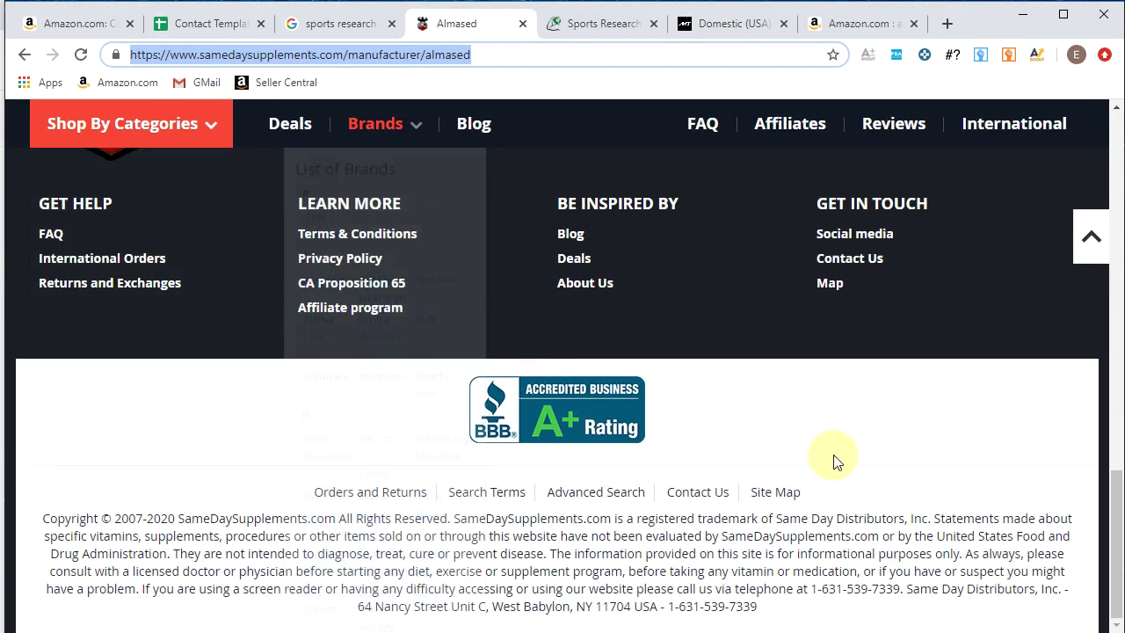
left_click(716, 499)
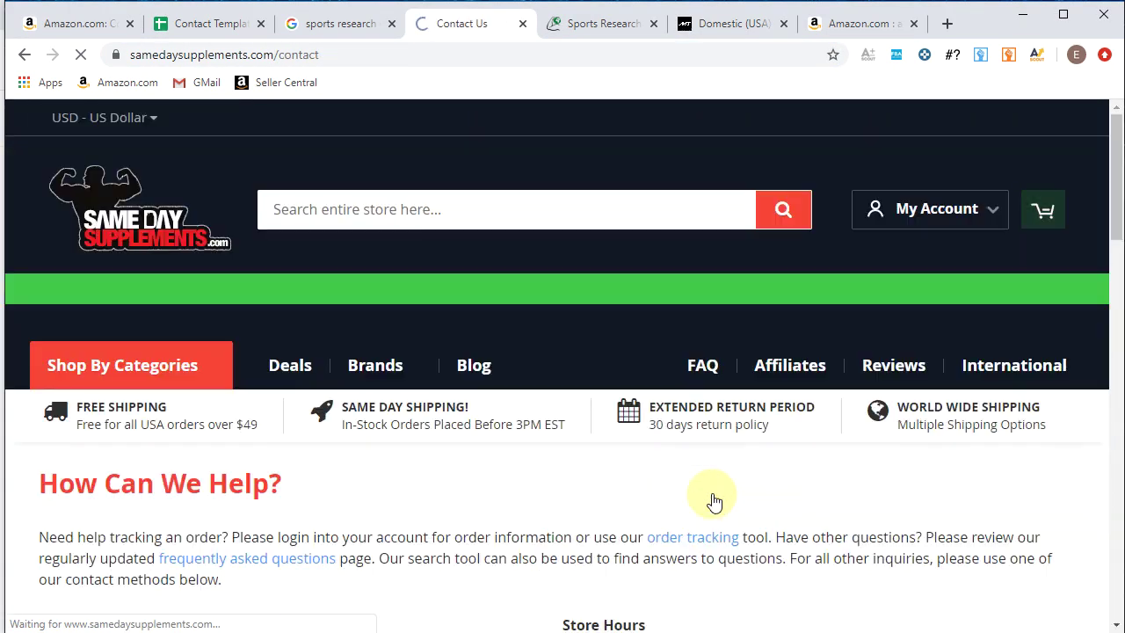
scroll(650, 449, "down", 3)
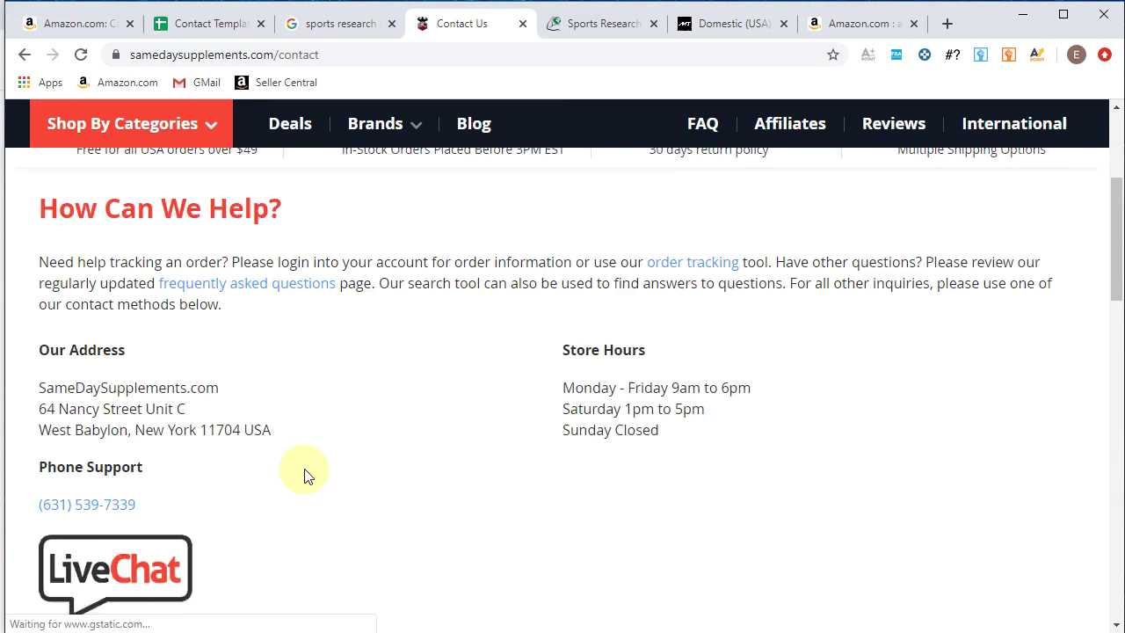
scroll(325, 461, "down", 2)
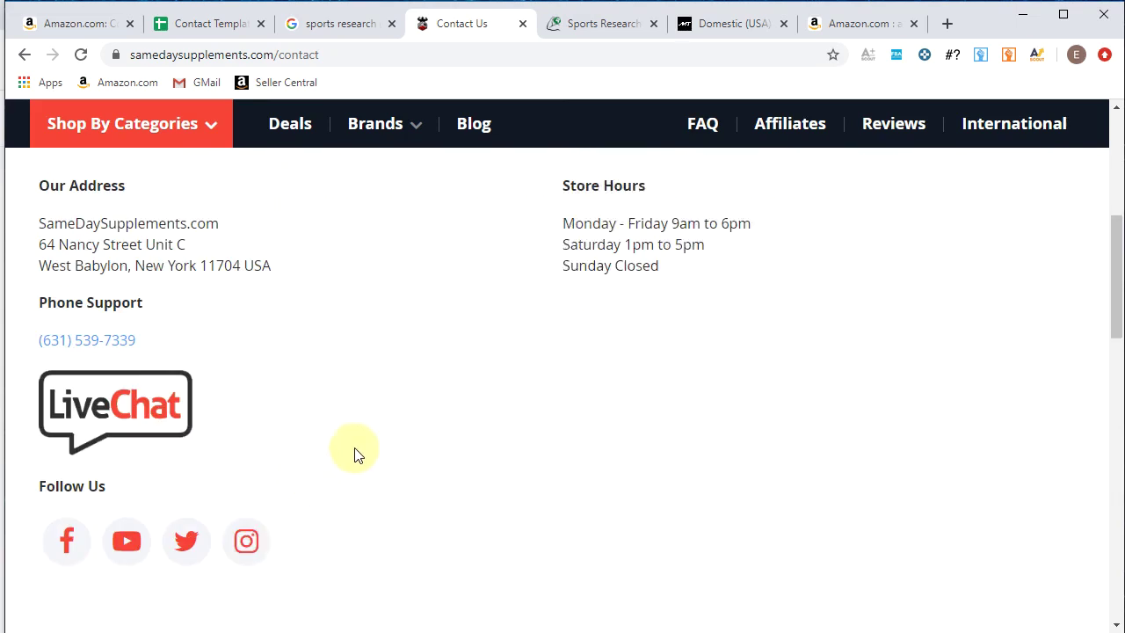
Step: Copy the phone support number from the contact page into the phone cell C11 of the Same Day Supplements row
left_click_drag(87, 340, 30, 339)
right_click(66, 348)
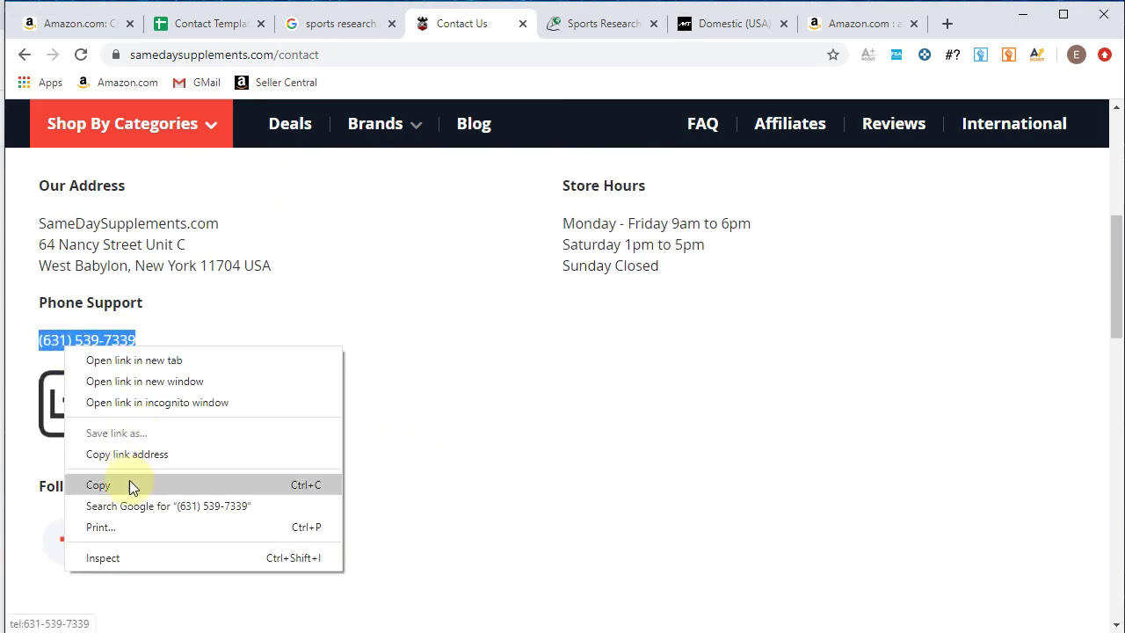
left_click(98, 485)
left_click(198, 27)
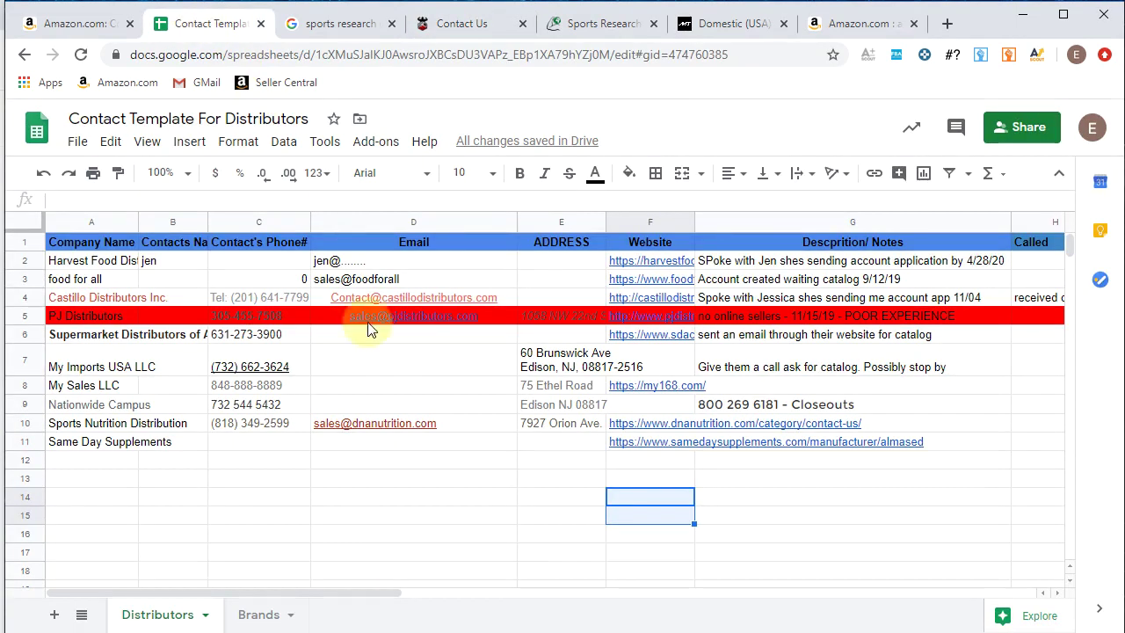
left_click(272, 449)
right_click(262, 444)
left_click(281, 219)
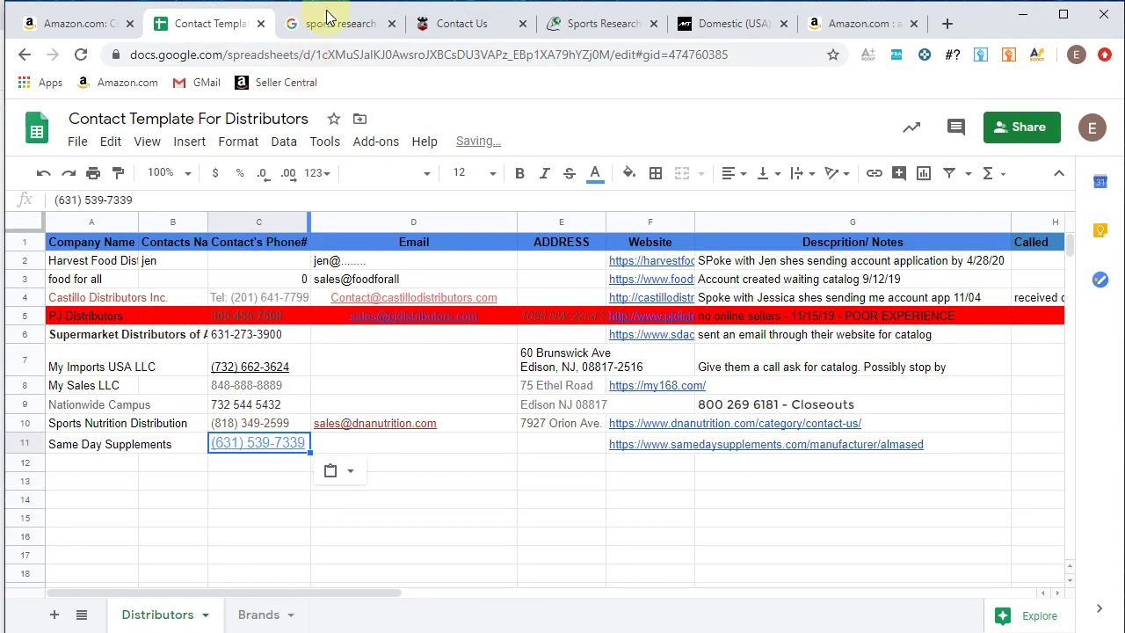
Step: Copy the company's street address from the contact page and paste it into the address column starting at cell E11
left_click(439, 17)
scroll(497, 385, "up", 1)
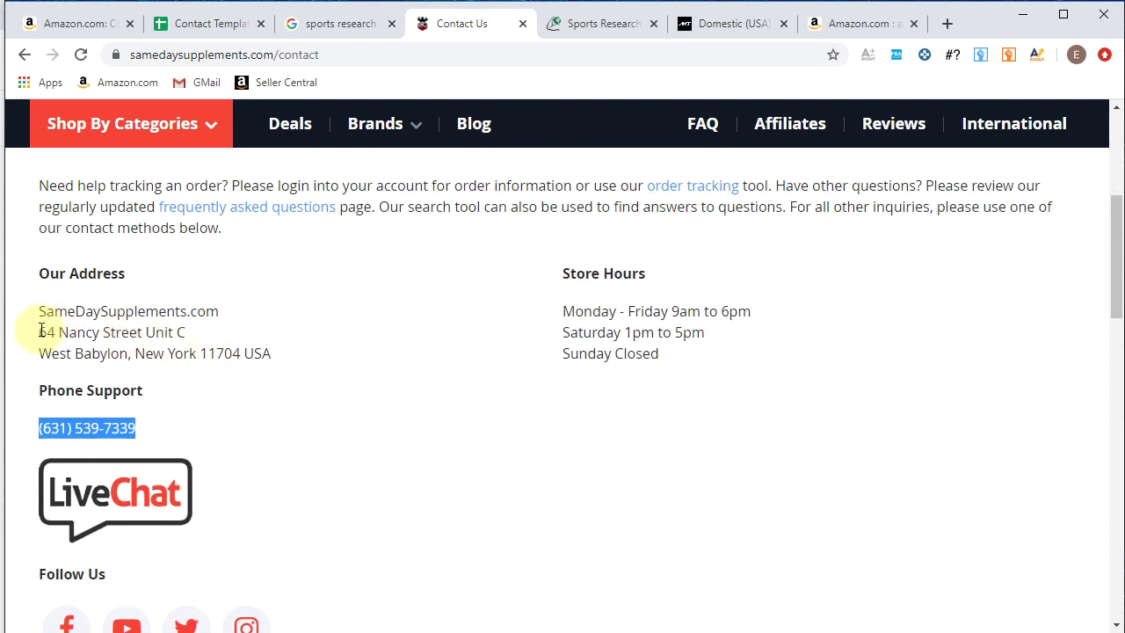
left_click_drag(41, 330, 282, 354)
right_click(173, 349)
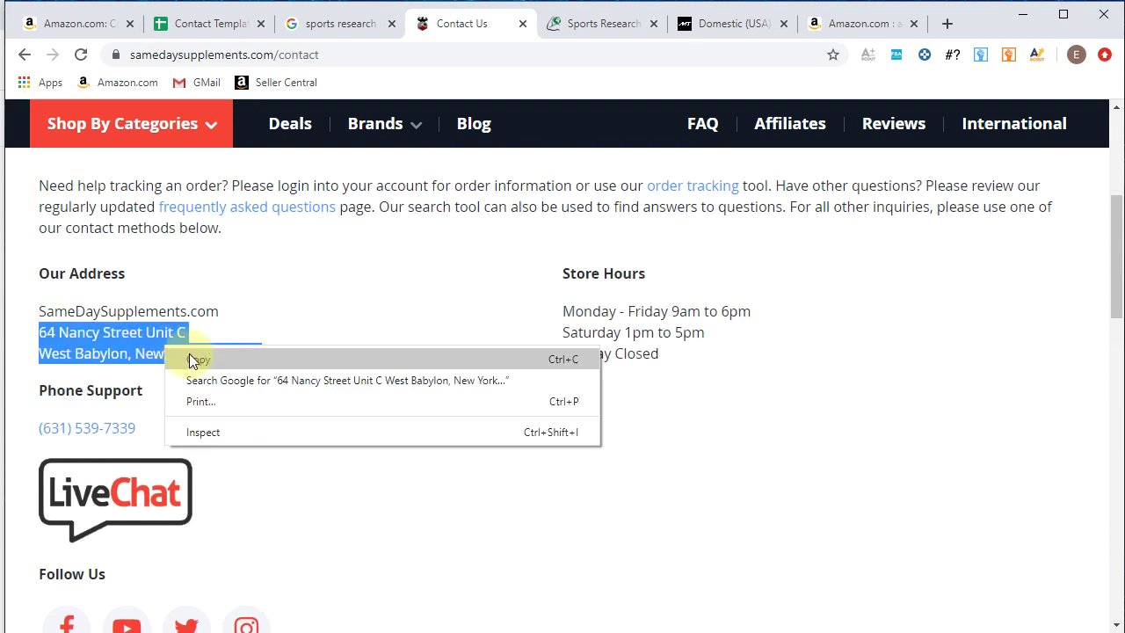
left_click(195, 361)
left_click(216, 23)
left_click(551, 442)
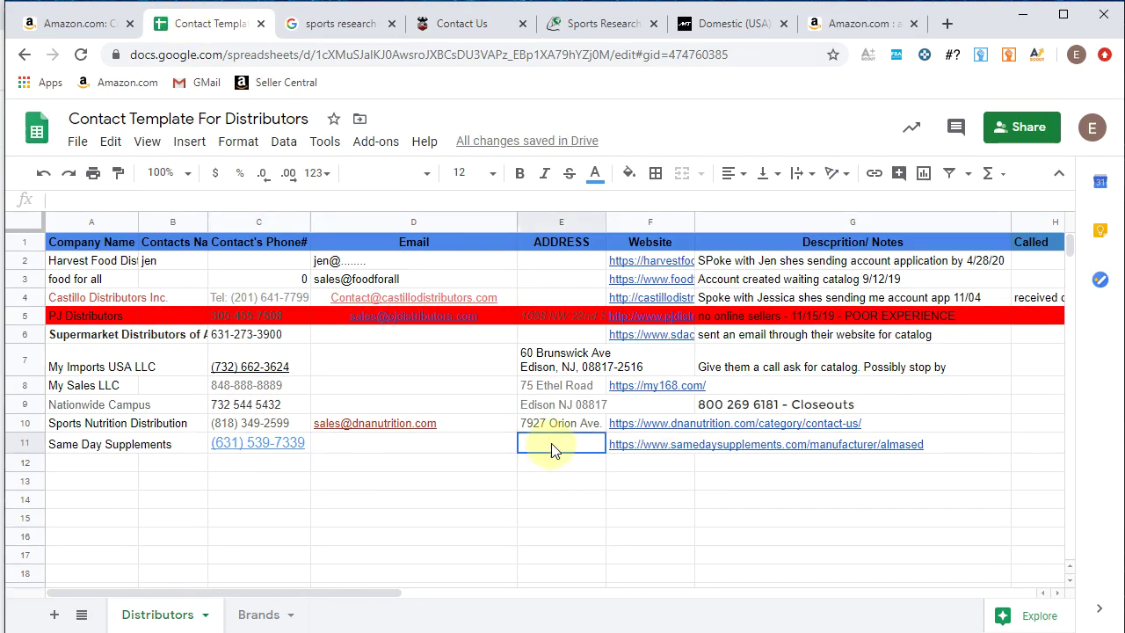
right_click(550, 443)
left_click(565, 223)
left_click(537, 524)
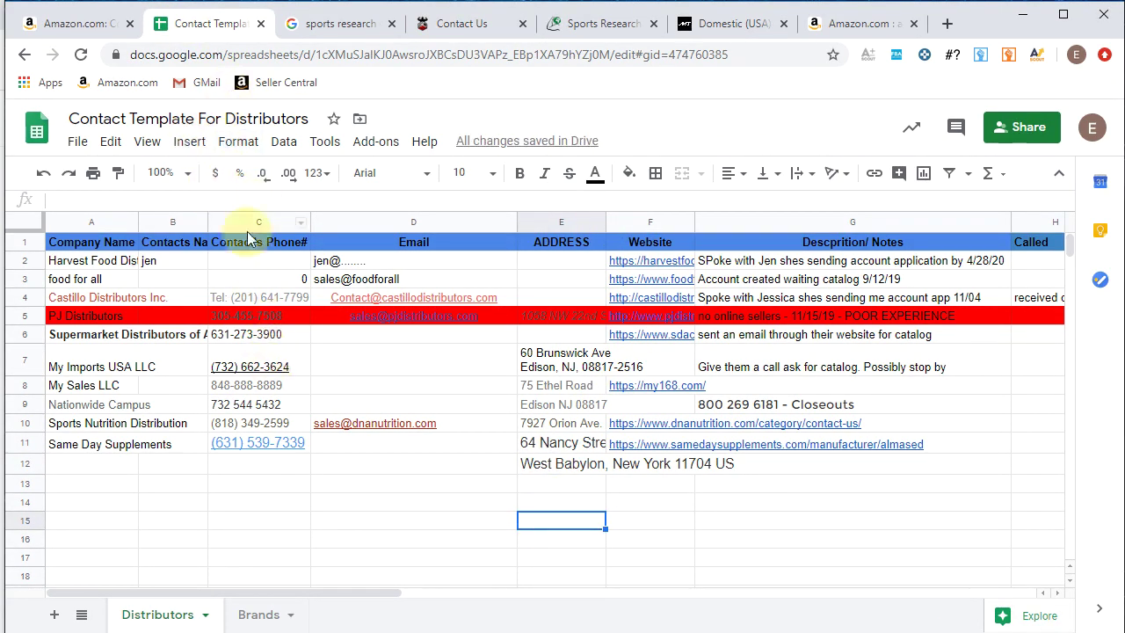
Step: Review the Same Day Supplements contact page once more, close it and return to the Distributors sheet
left_click(455, 24)
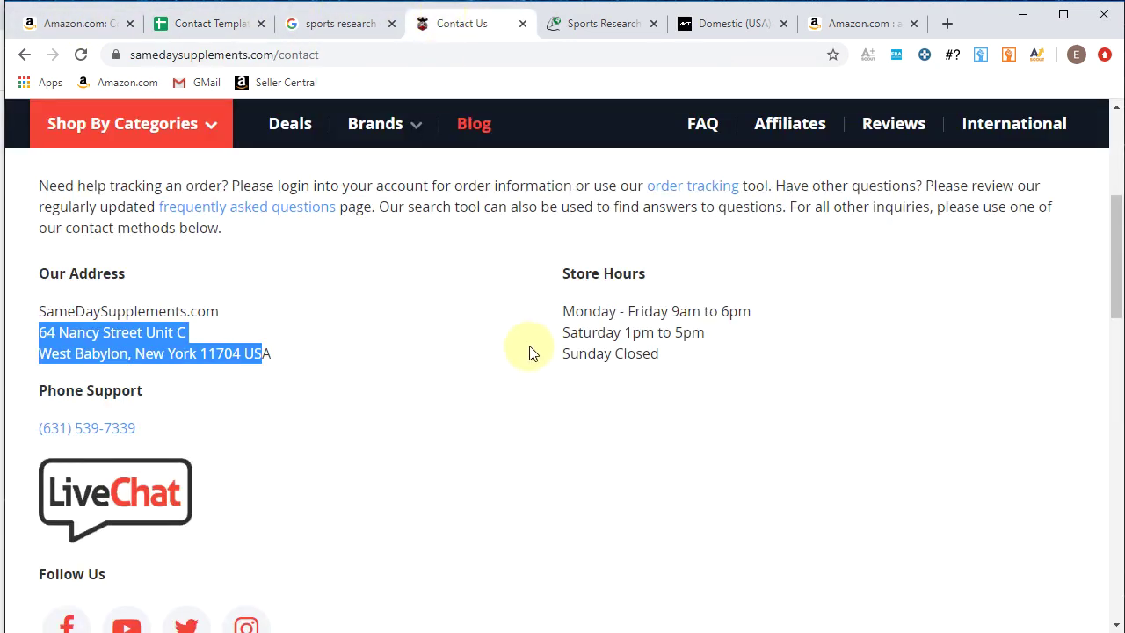
scroll(527, 362, "up", 1)
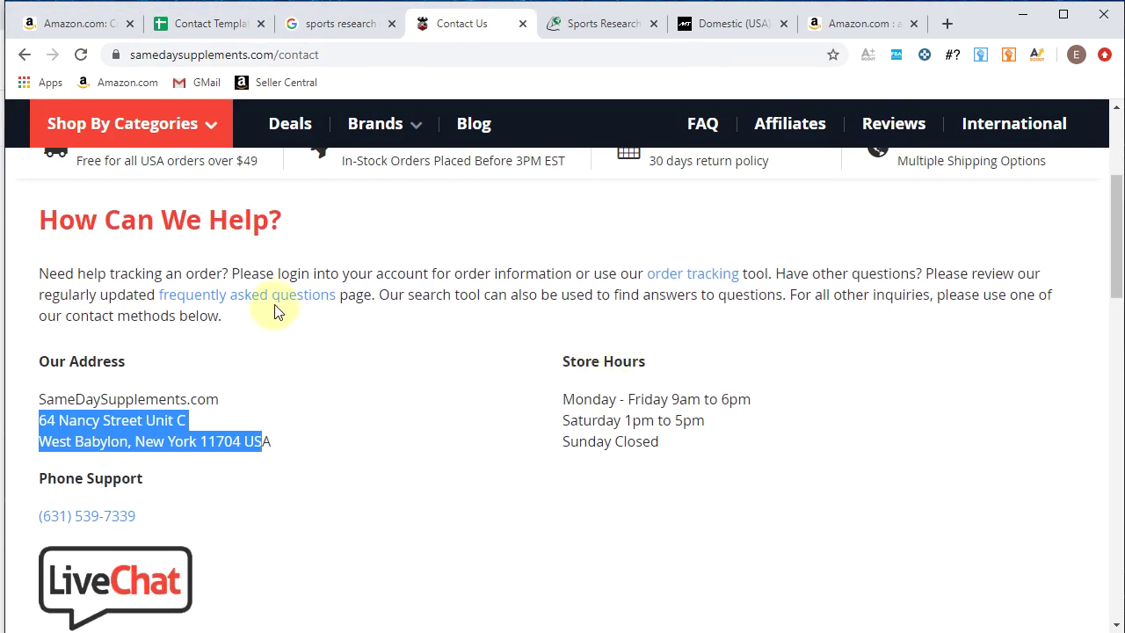
scroll(565, 410, "up", 2)
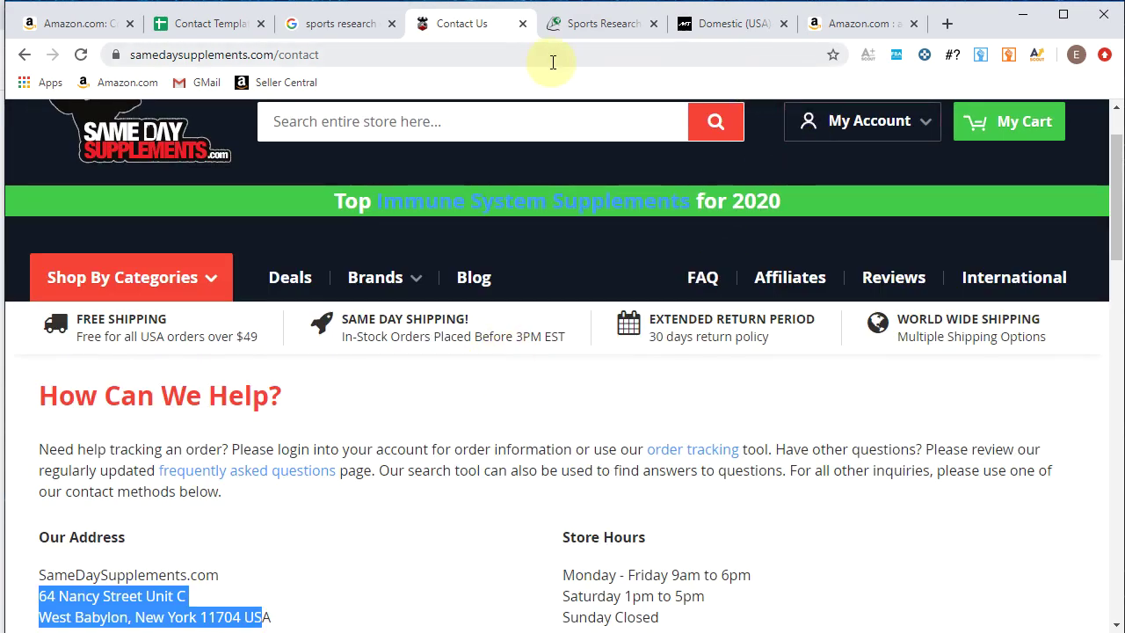
left_click(523, 24)
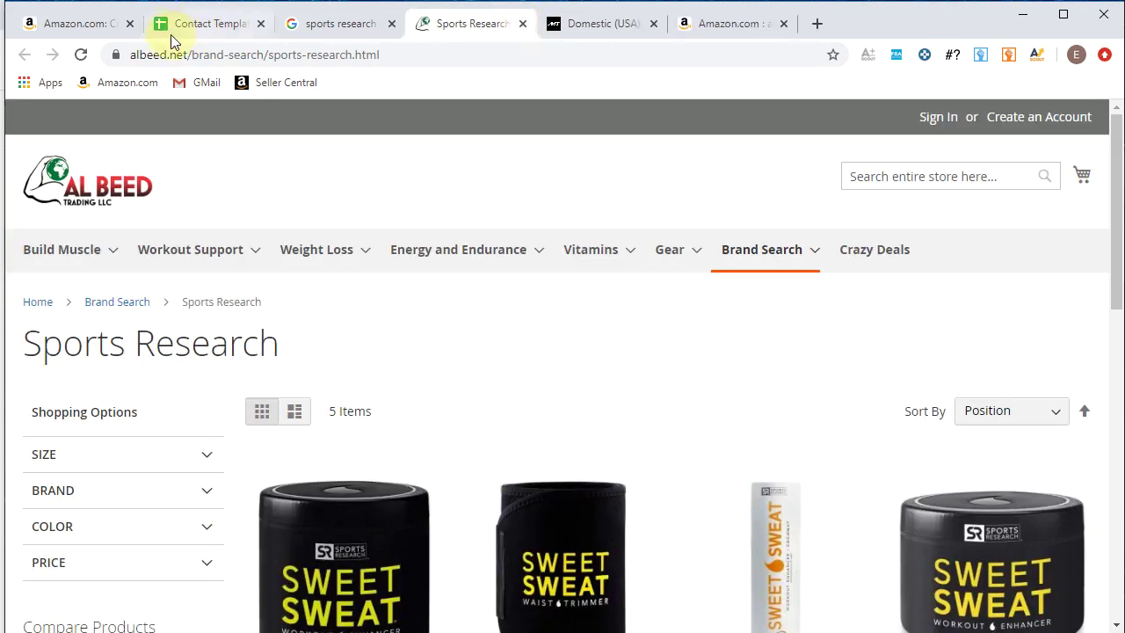
left_click(213, 24)
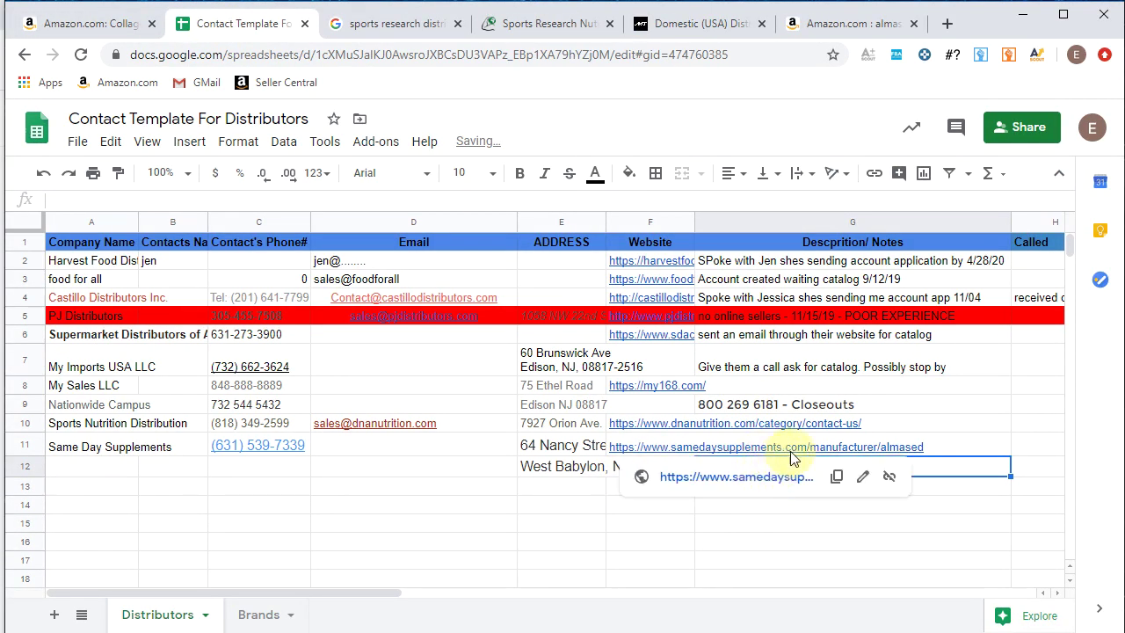
Step: On the Al Beed Trading site, look through the Sports Research products and the During Workout category under Workout Support
left_click(523, 26)
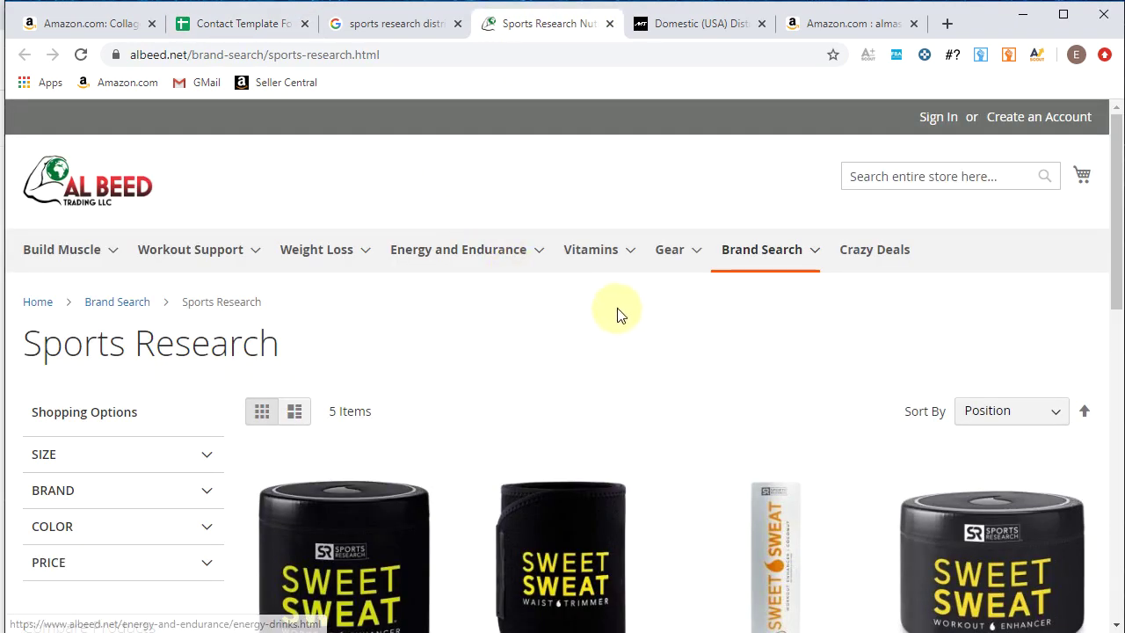
scroll(615, 308, "down", 1)
scroll(615, 305, "down", 5)
scroll(617, 308, "up", 6)
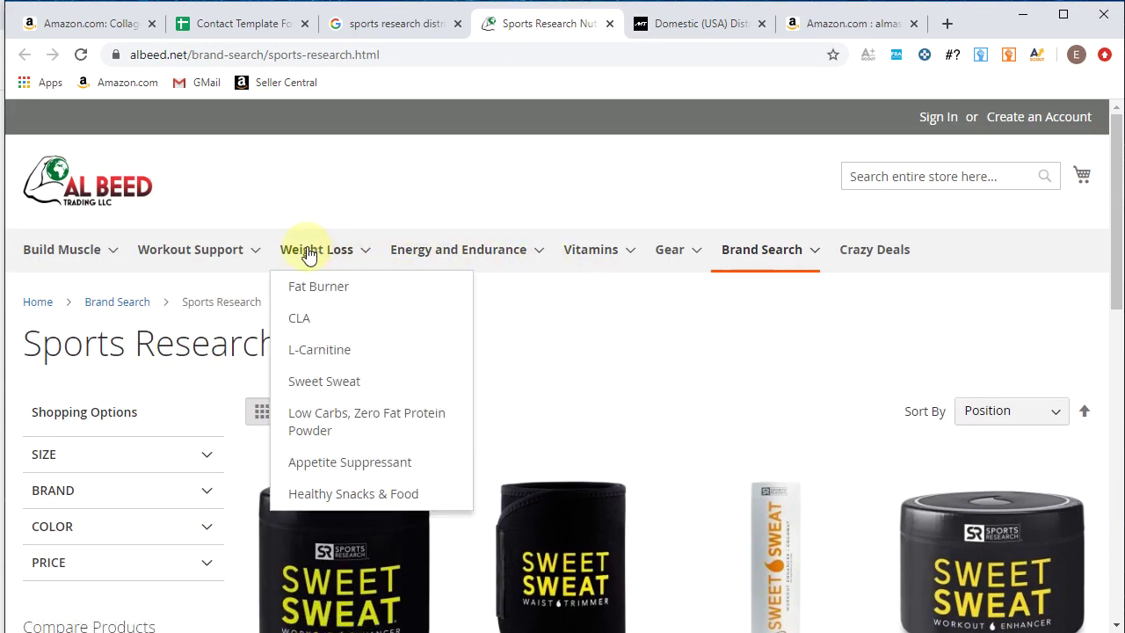
mouse_move(218, 267)
left_click(211, 288)
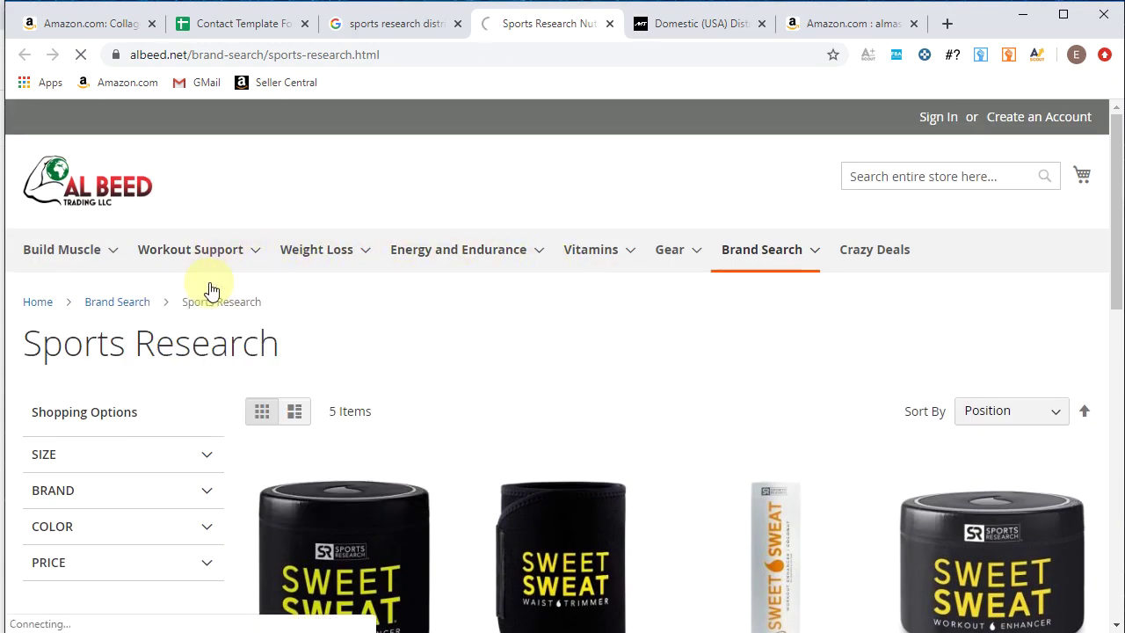
scroll(562, 290, "down", 4)
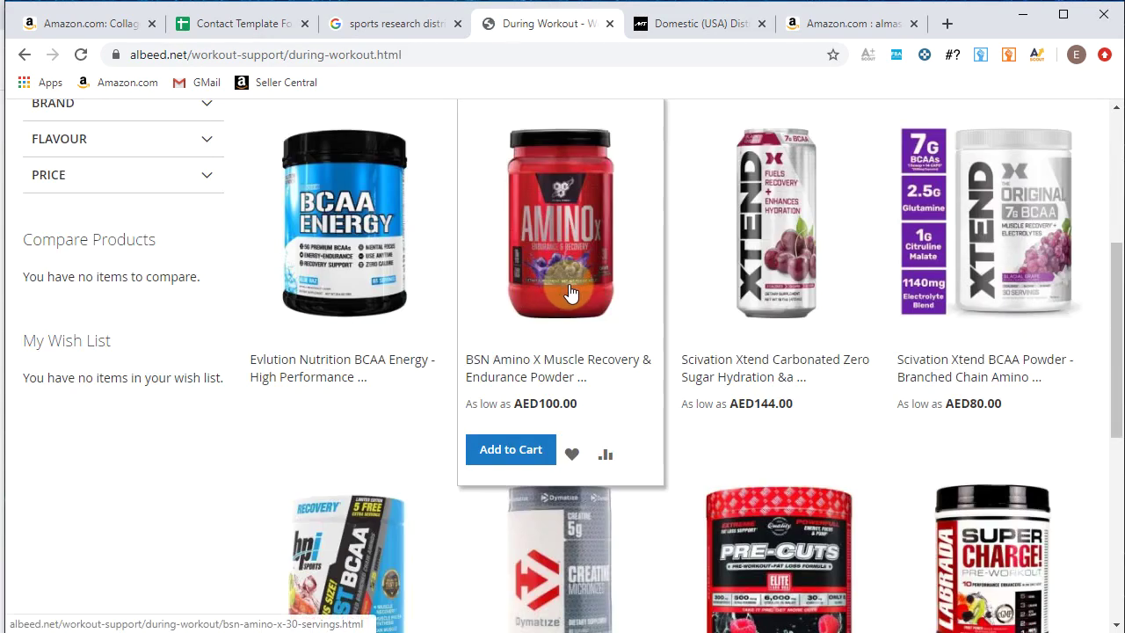
scroll(569, 291, "up", 4)
Step: Open Al Beed's Fat Burner category under Weight Loss and examine the listed products and their prices
mouse_move(349, 254)
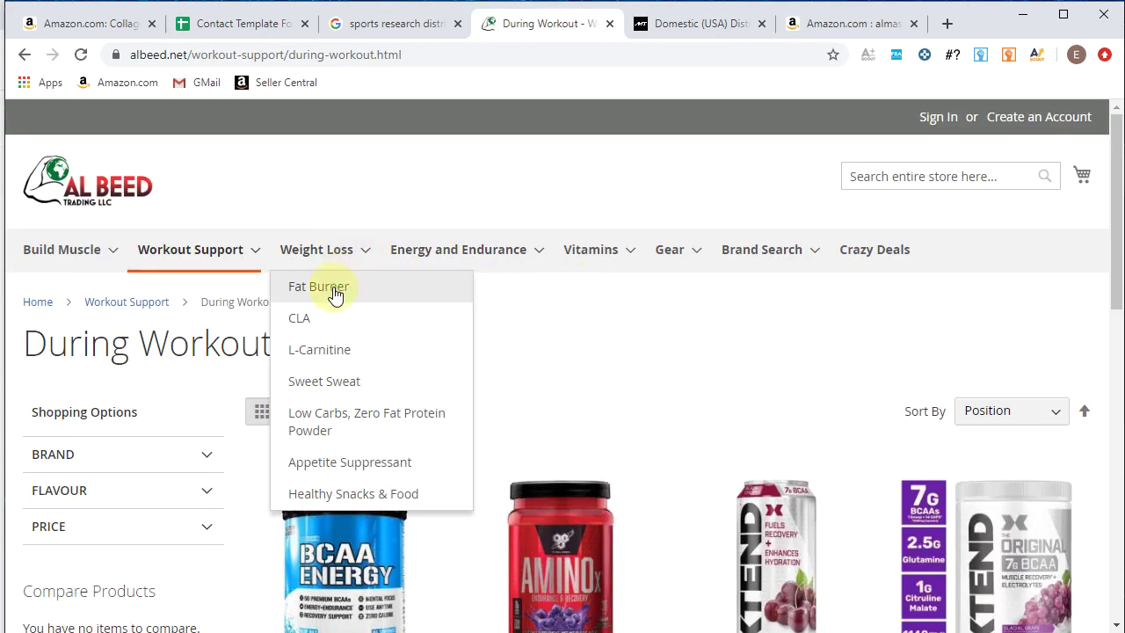
left_click(334, 295)
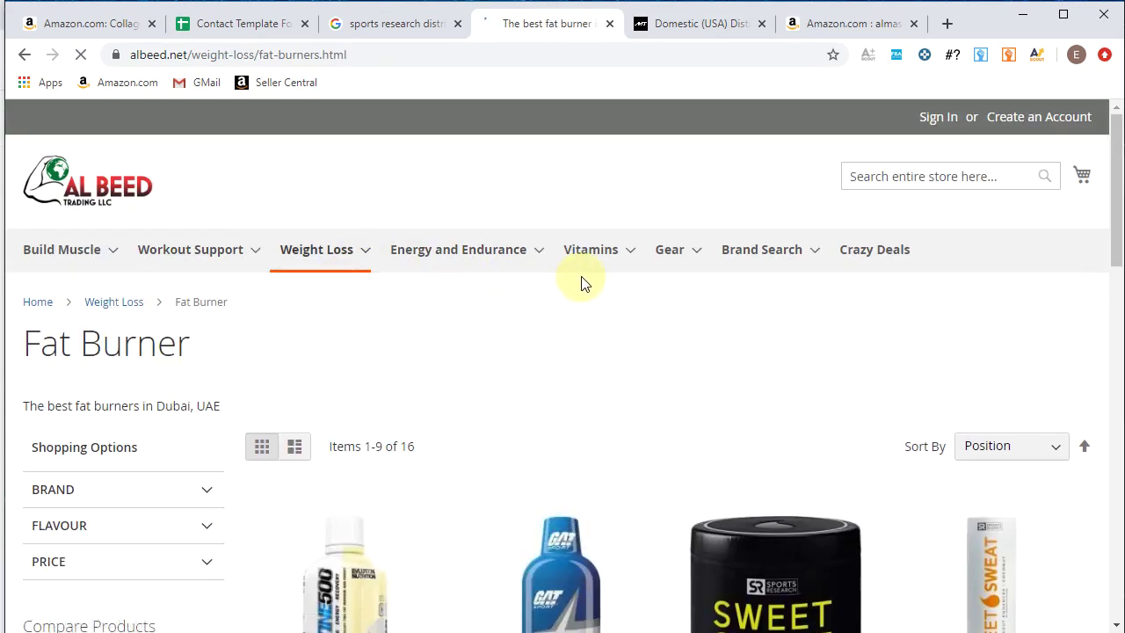
scroll(587, 279, "down", 3)
scroll(592, 276, "down", 5)
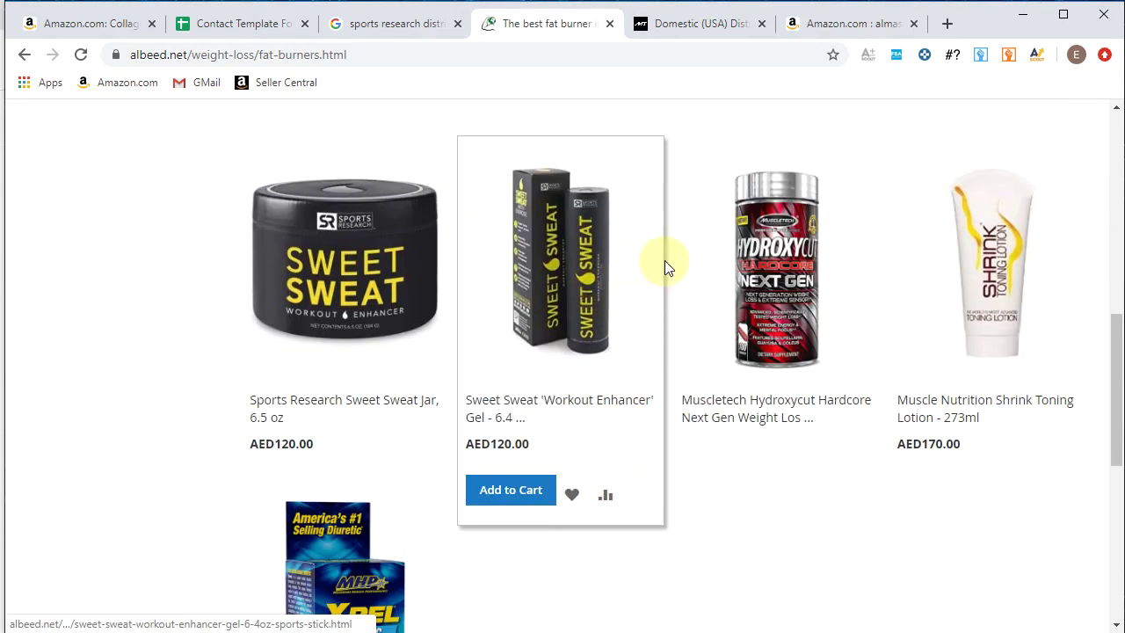
scroll(664, 260, "down", 2)
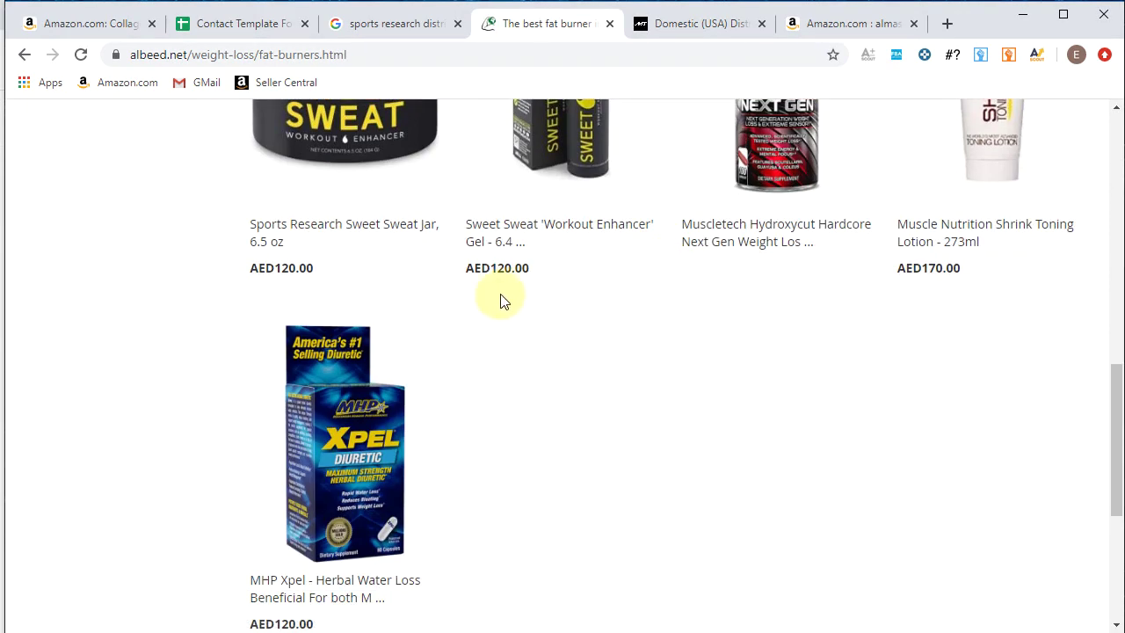
mouse_move(498, 275)
Step: Search Google for "aed currency" on a separate page to identify the currency of Al Beed's prices
left_click(860, 27)
left_click(526, 54)
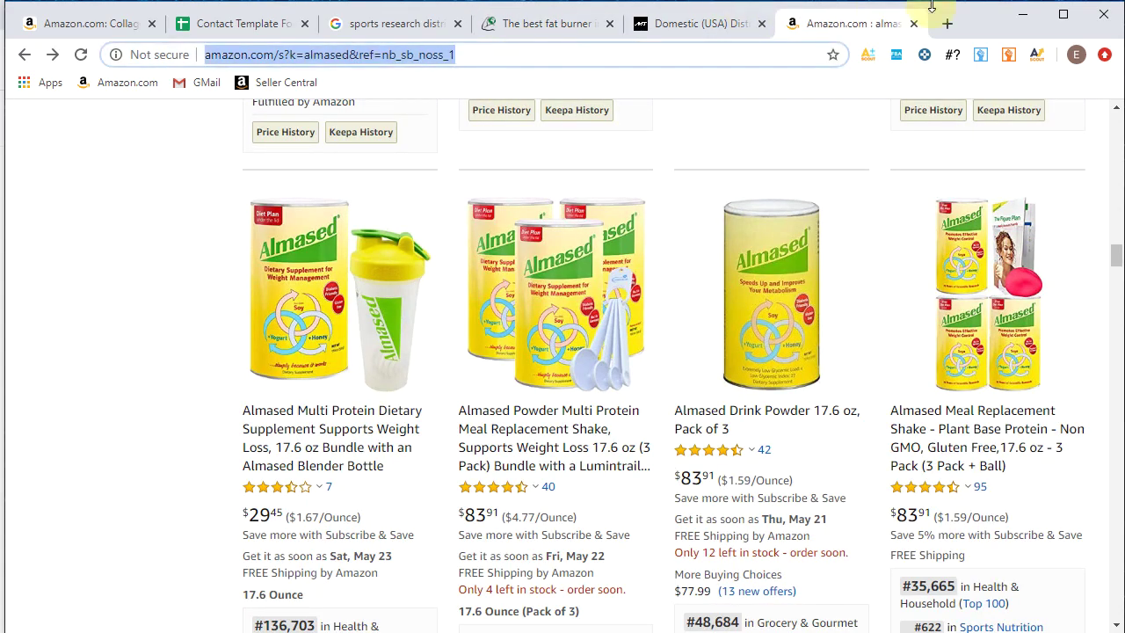
key("ctrl+t")
type("a")
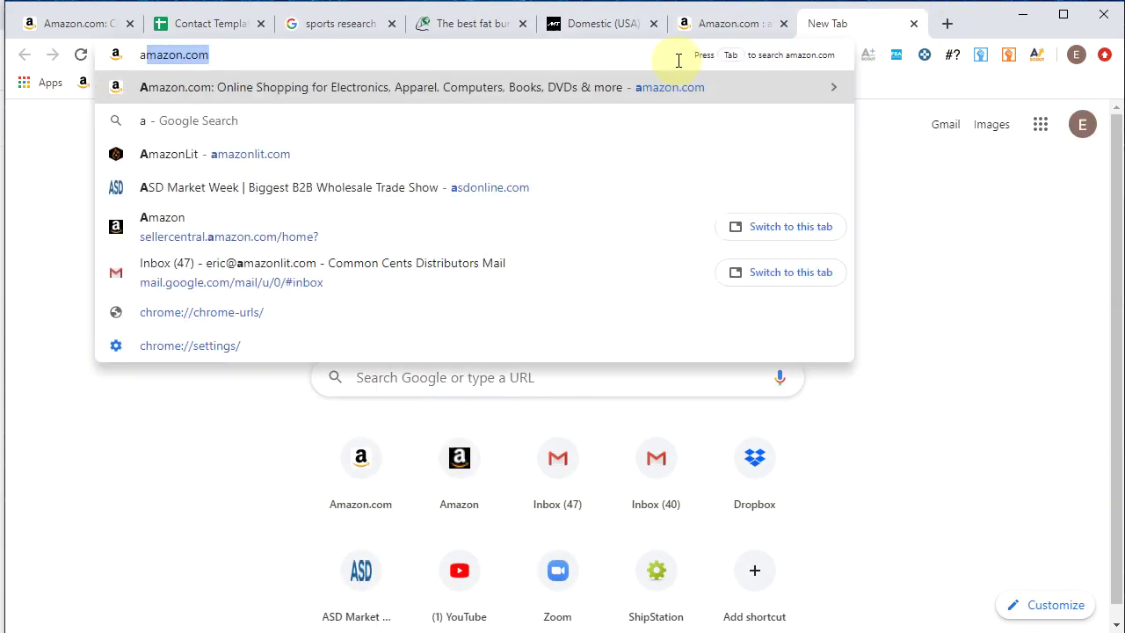
type("ed currency")
key("Return")
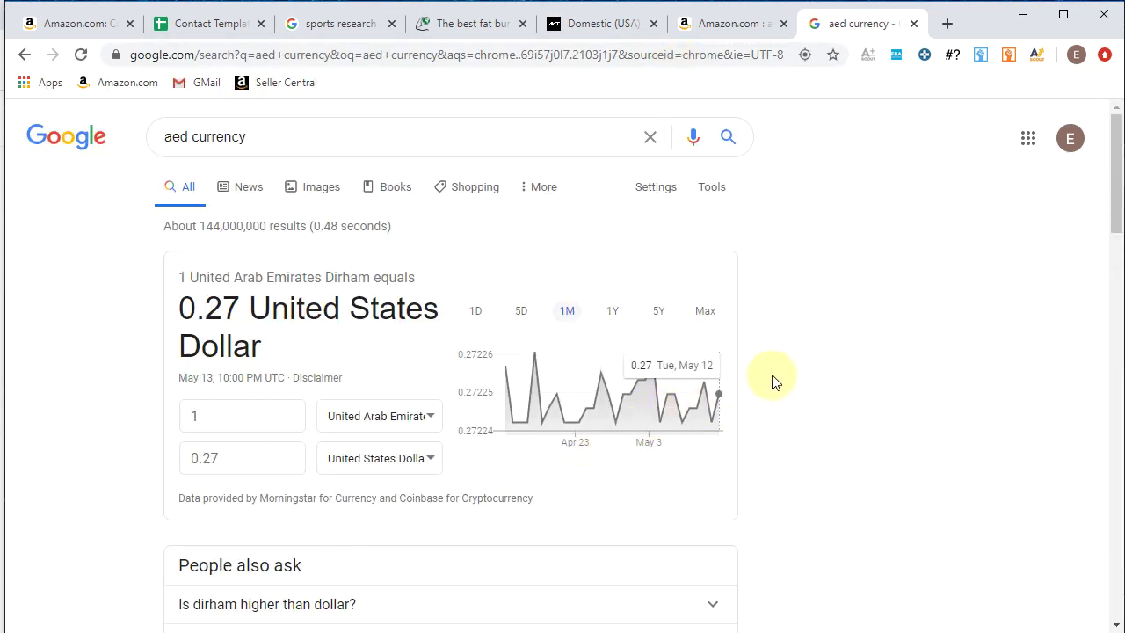
Step: Return to Al Beed's Fat Burner page, check the seller's location and product range, and close the site
left_click(746, 23)
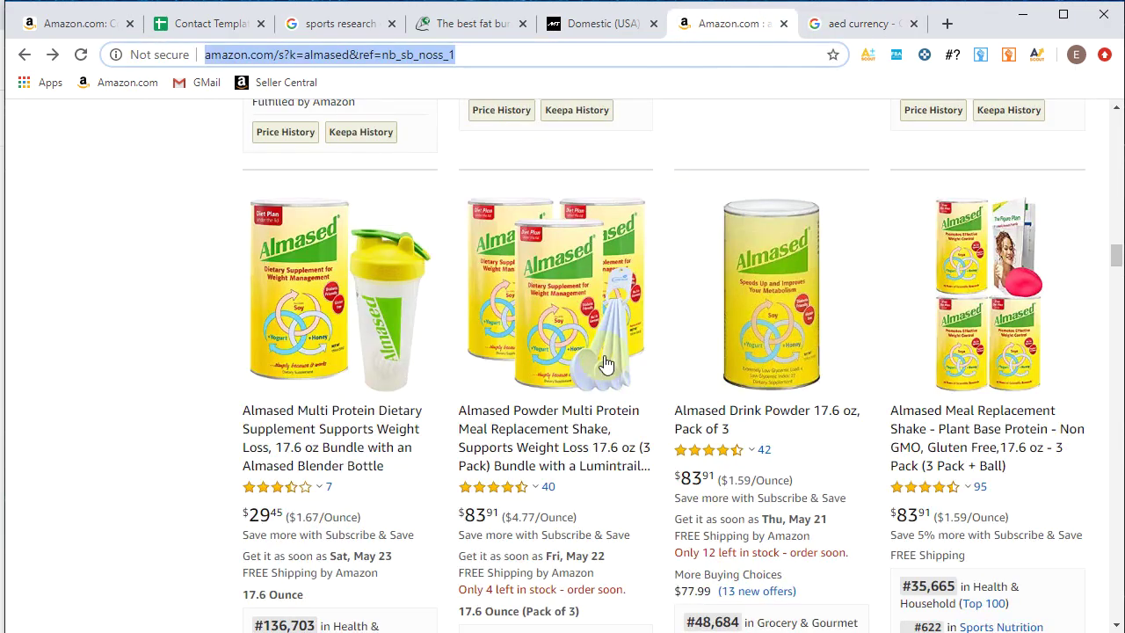
left_click(604, 23)
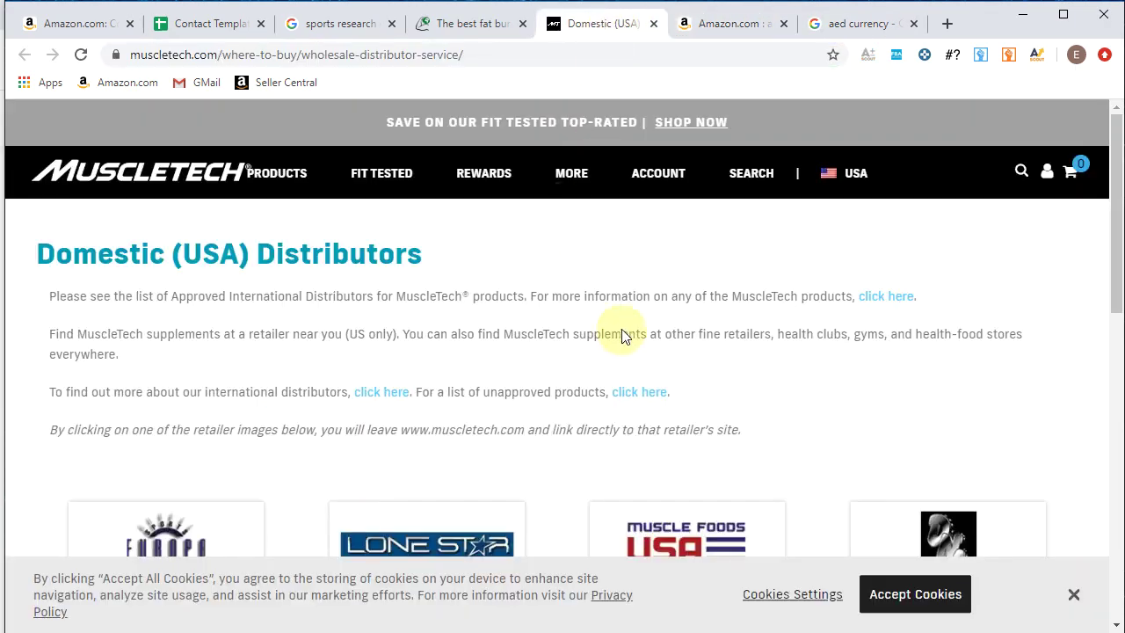
left_click(462, 33)
scroll(555, 328, "up", 4)
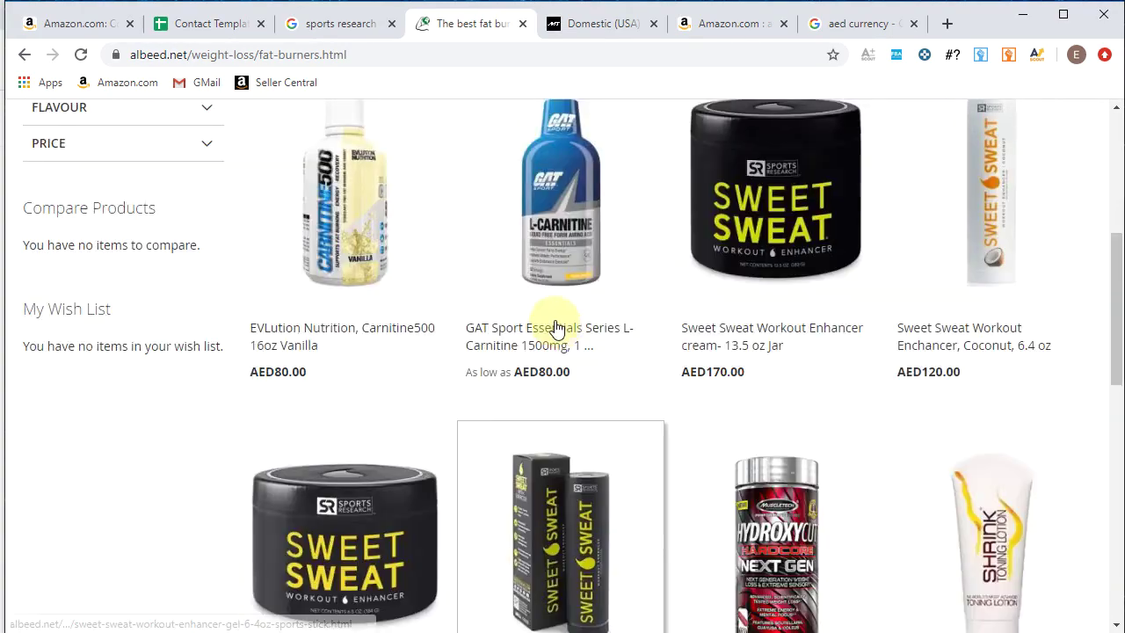
scroll(556, 328, "up", 5)
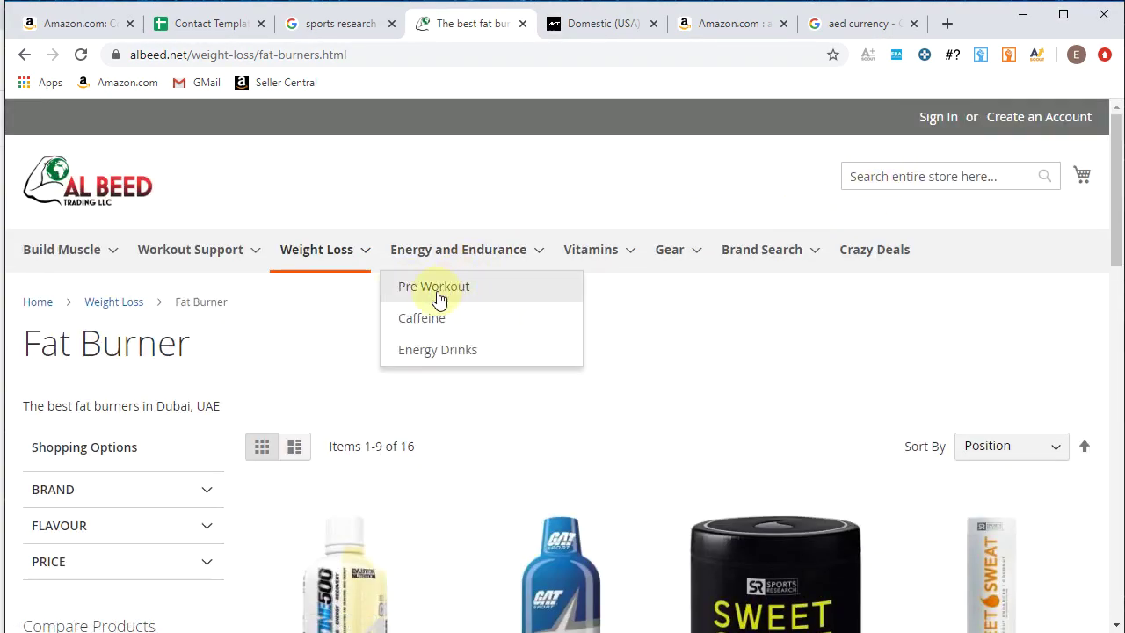
scroll(436, 299, "down", 6)
scroll(434, 314, "up", 6)
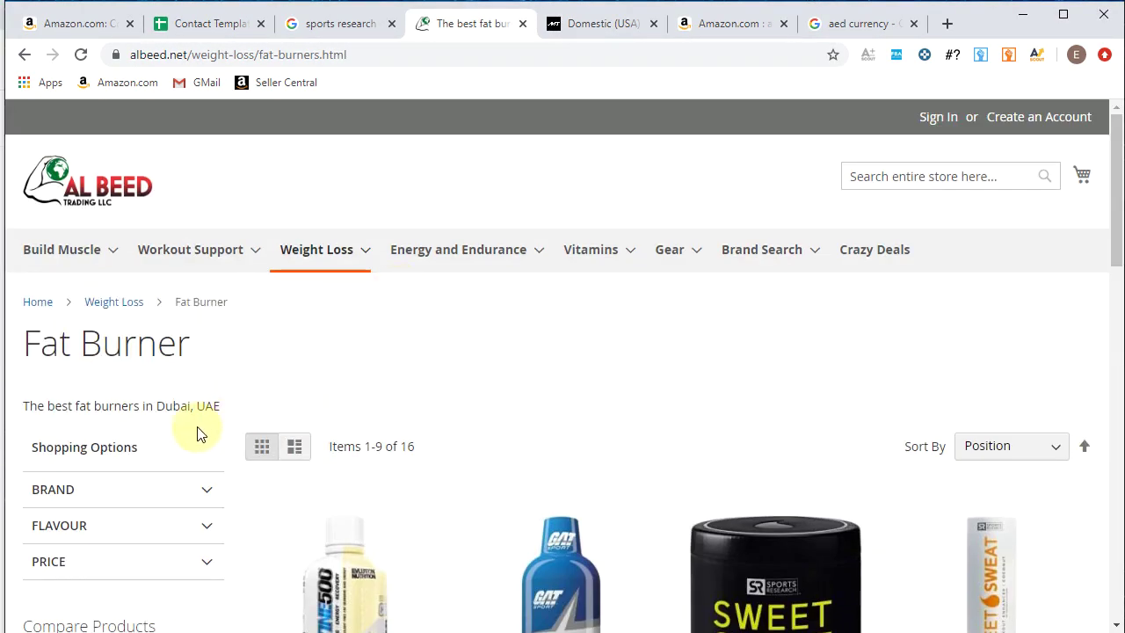
scroll(410, 394, "down", 5)
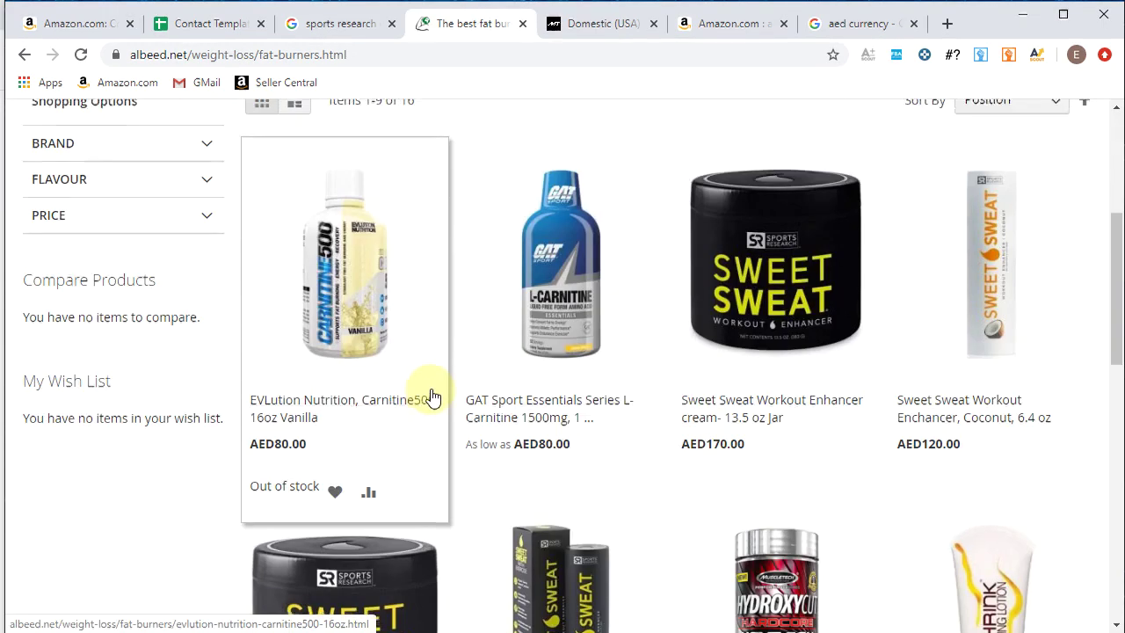
scroll(589, 358, "up", 5)
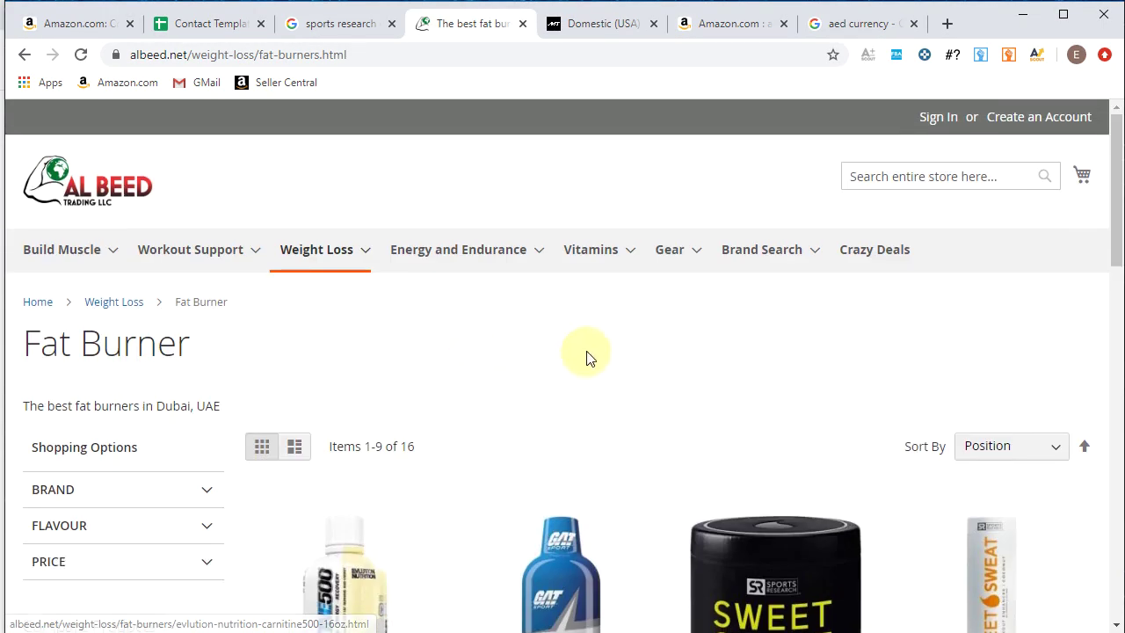
left_click(523, 24)
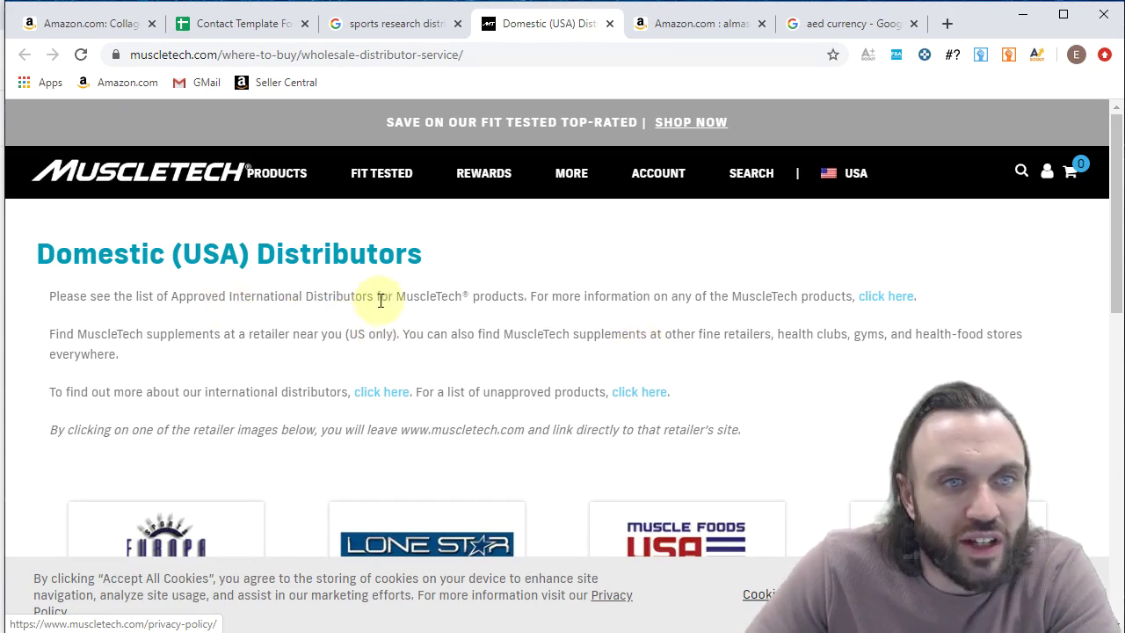
Step: Open the Europasports site from MuscleTech's Domestic (USA) Distributors list and look over its home page
scroll(437, 313, "down", 5)
scroll(469, 319, "up", 1)
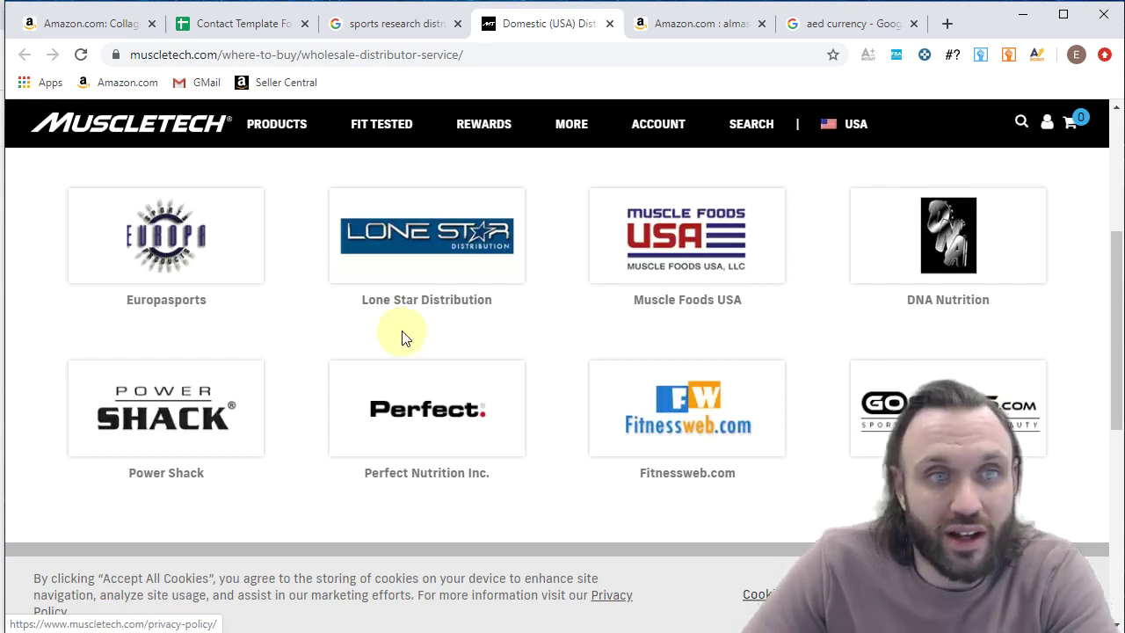
left_click(214, 261)
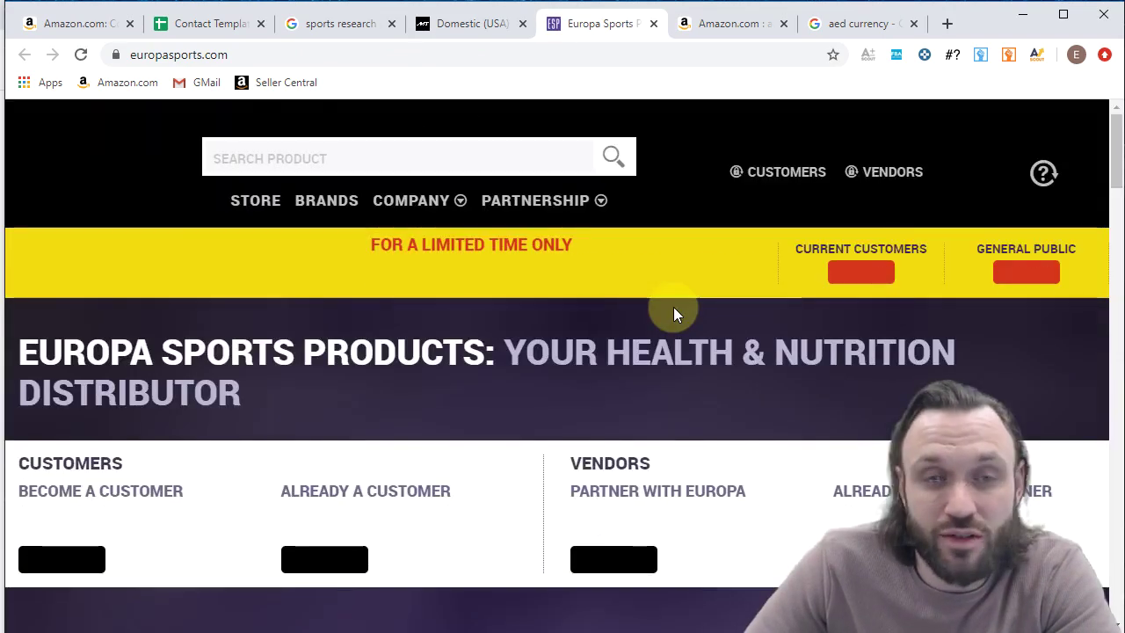
scroll(677, 325, "down", 2)
scroll(658, 332, "down", 4)
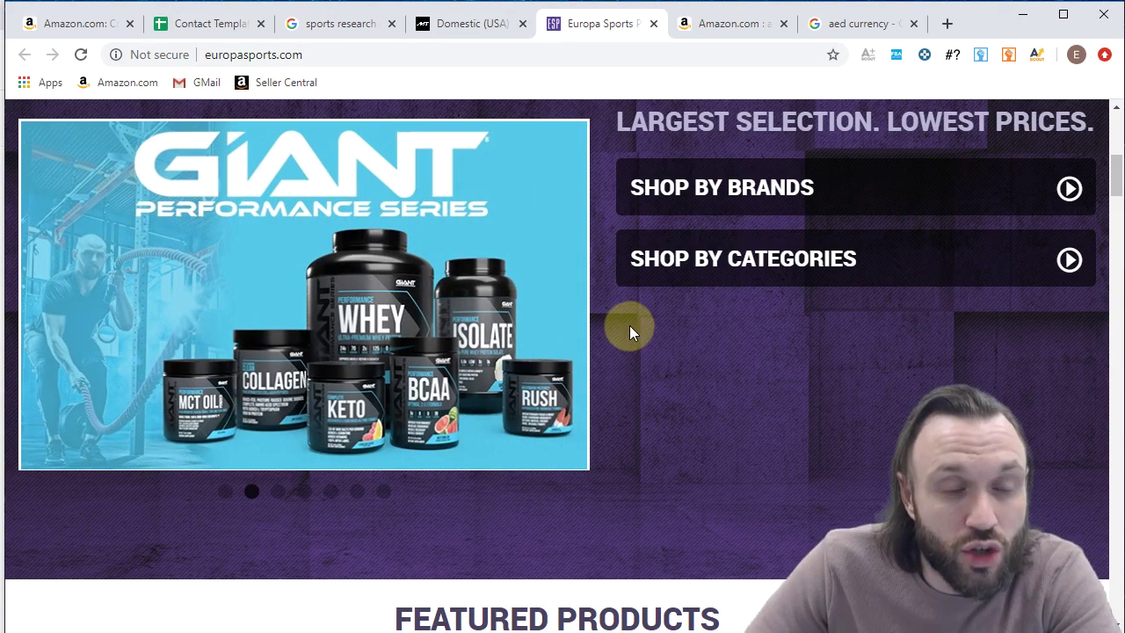
Step: Review MuscleTech's distributor list alongside the Europa Sports Products home page and the companies recorded in the Distributors sheet
left_click(464, 32)
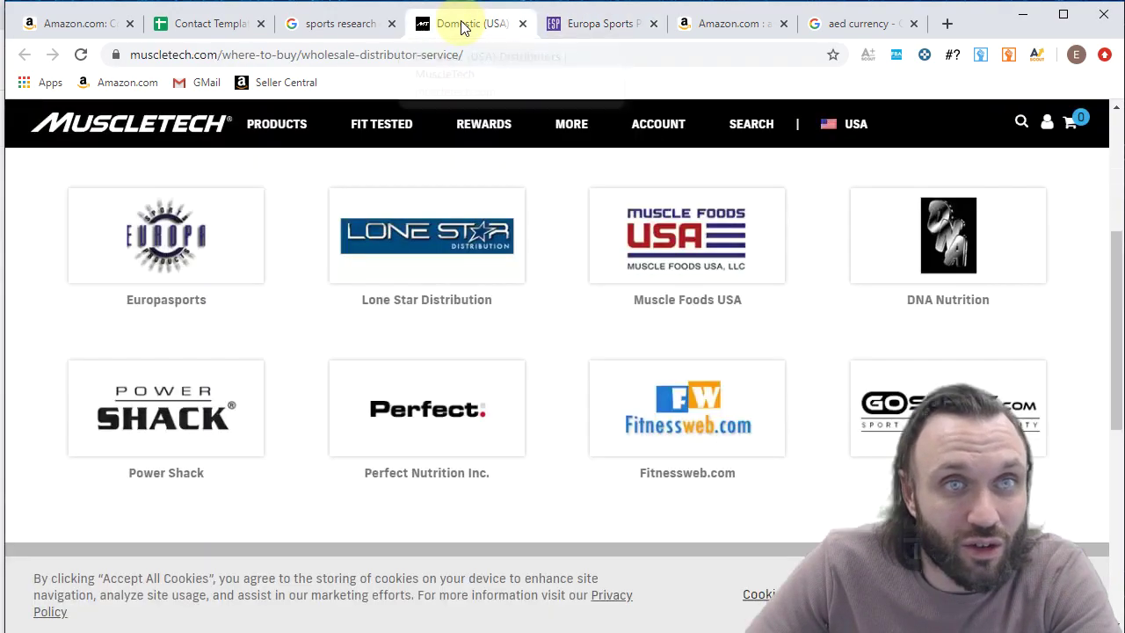
left_click(605, 26)
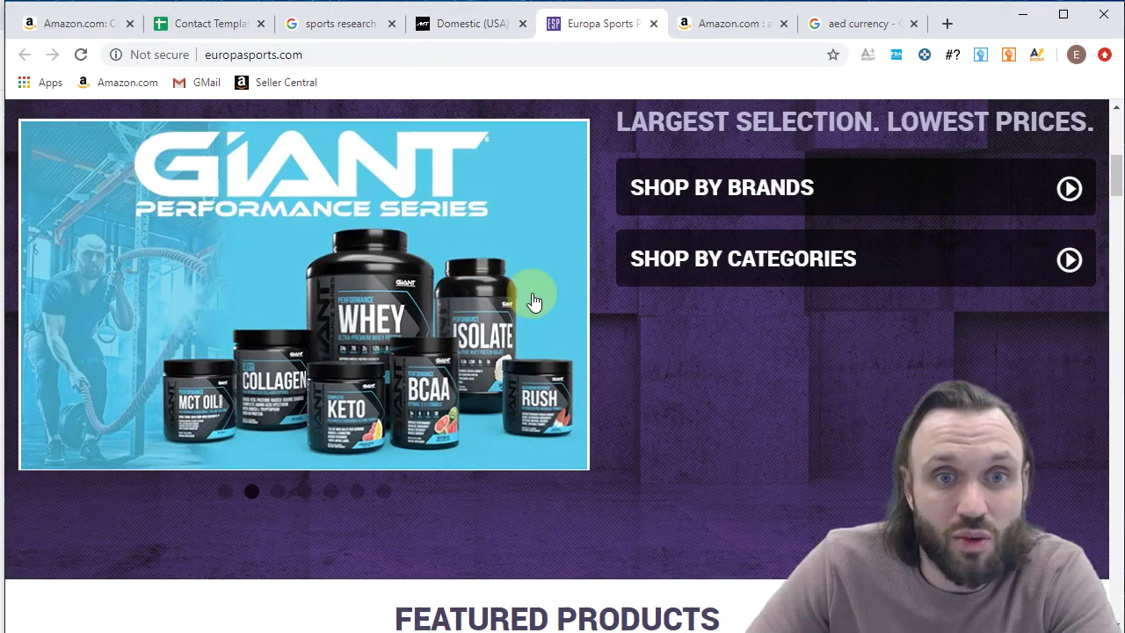
scroll(545, 303, "up", 5)
scroll(558, 301, "up", 1)
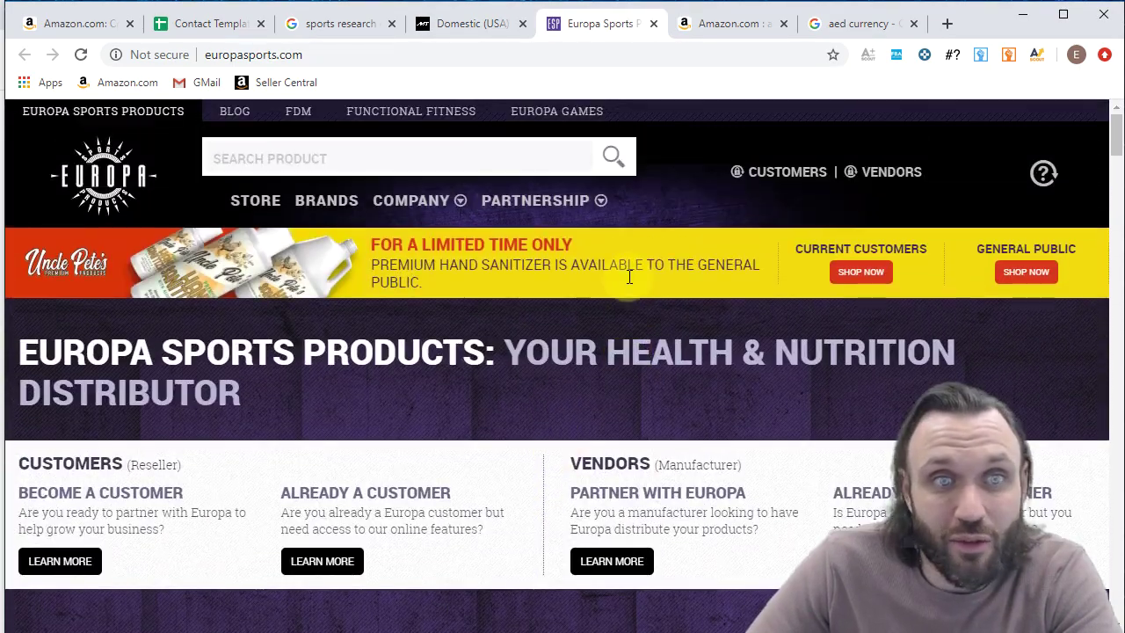
left_click(473, 29)
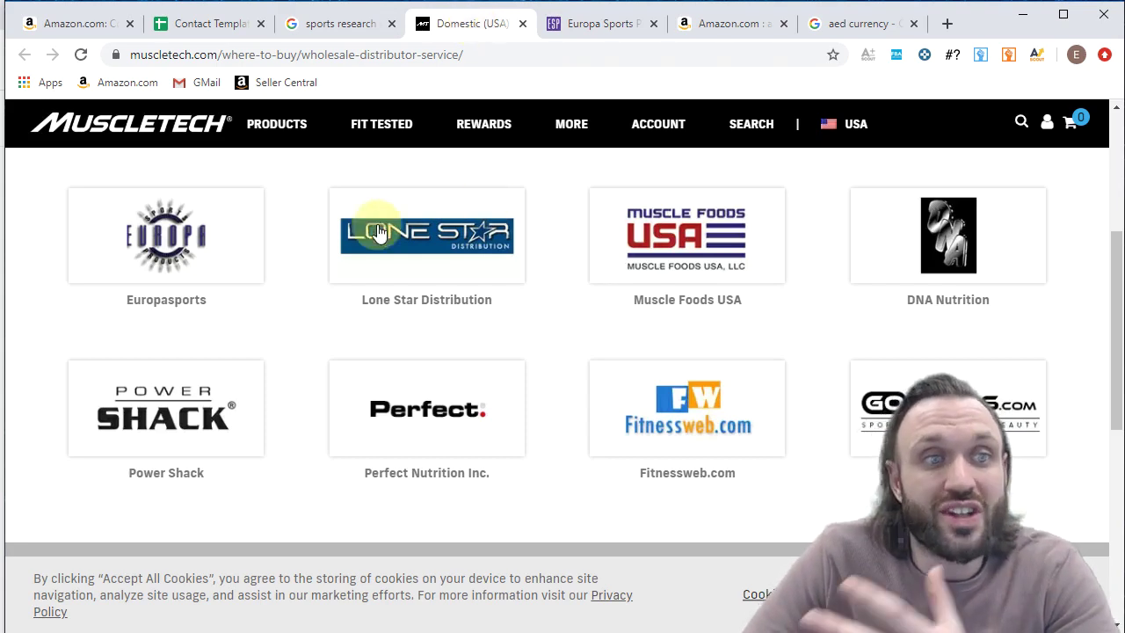
left_click(208, 34)
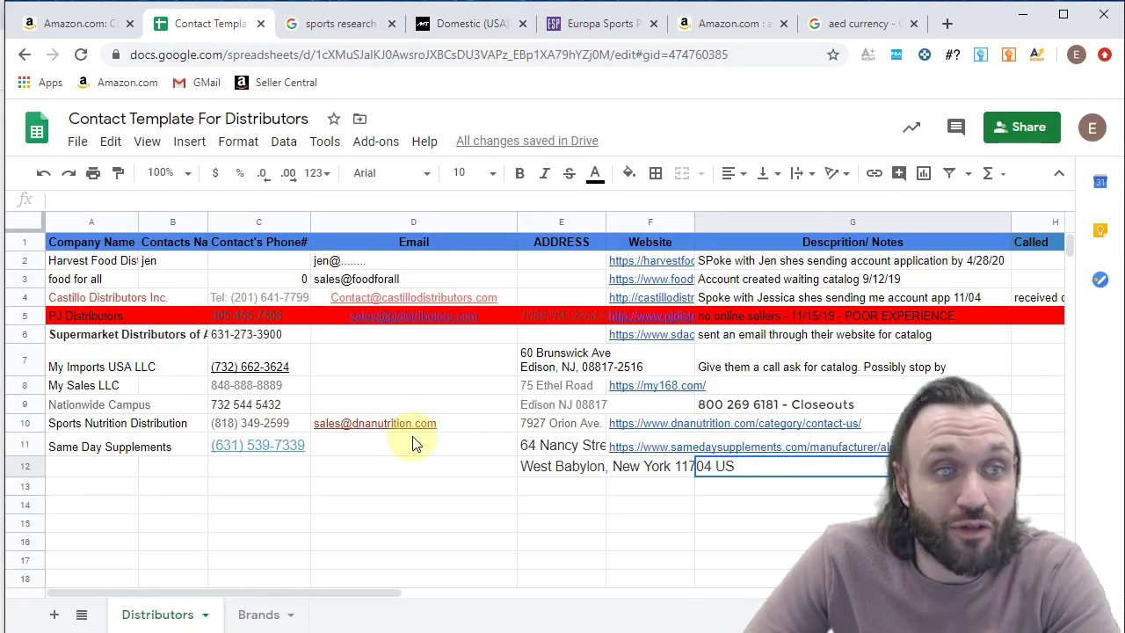
left_click(454, 29)
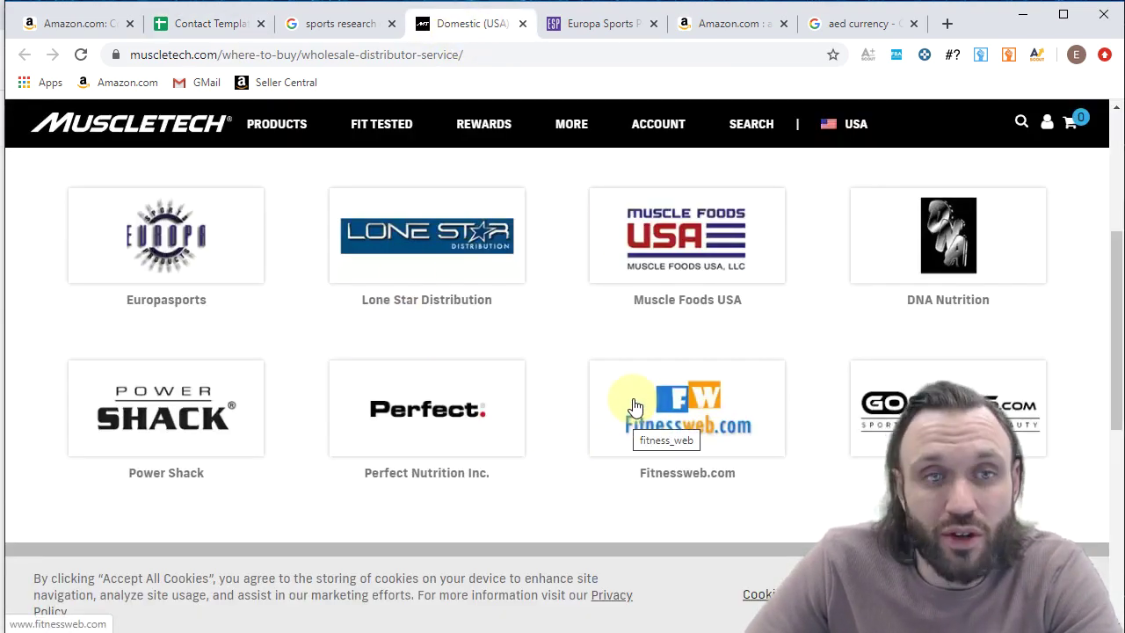
Step: Open the new-customer registration form on the Europa Sports Products site through its Become a Customer page
key("ctrl+Tab")
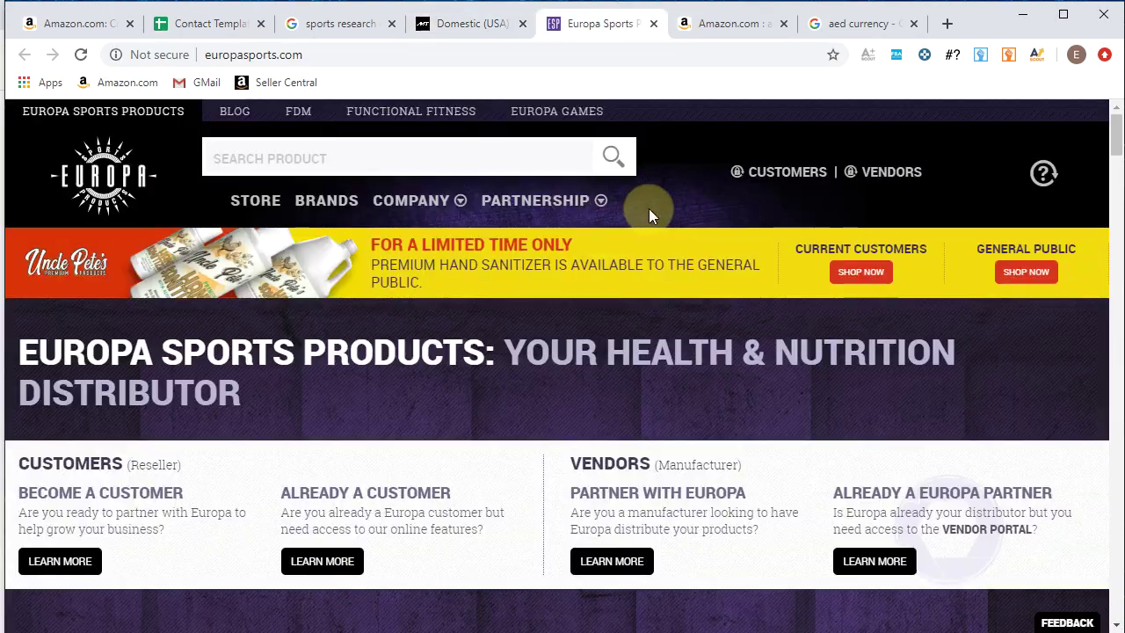
scroll(549, 223, "down", 20)
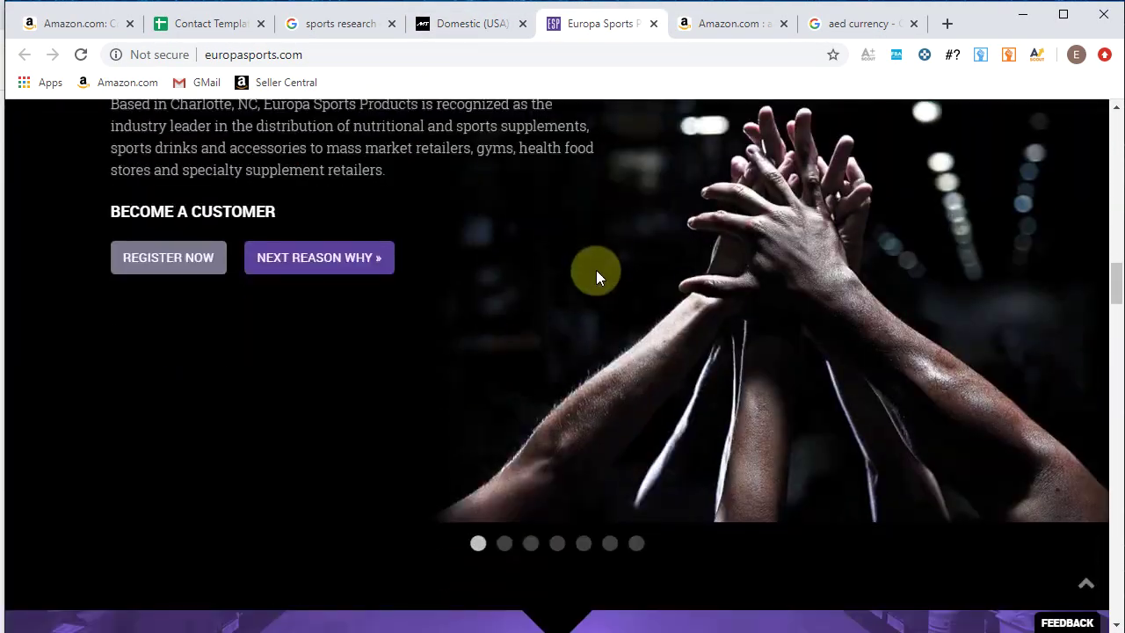
scroll(595, 279, "down", 20)
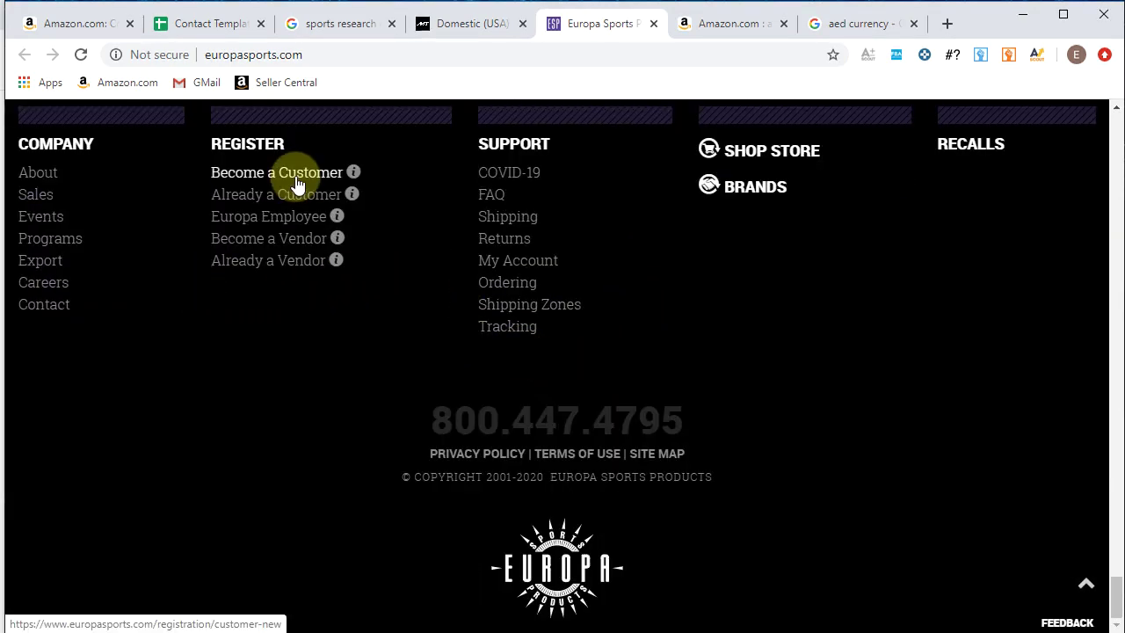
left_click(297, 180)
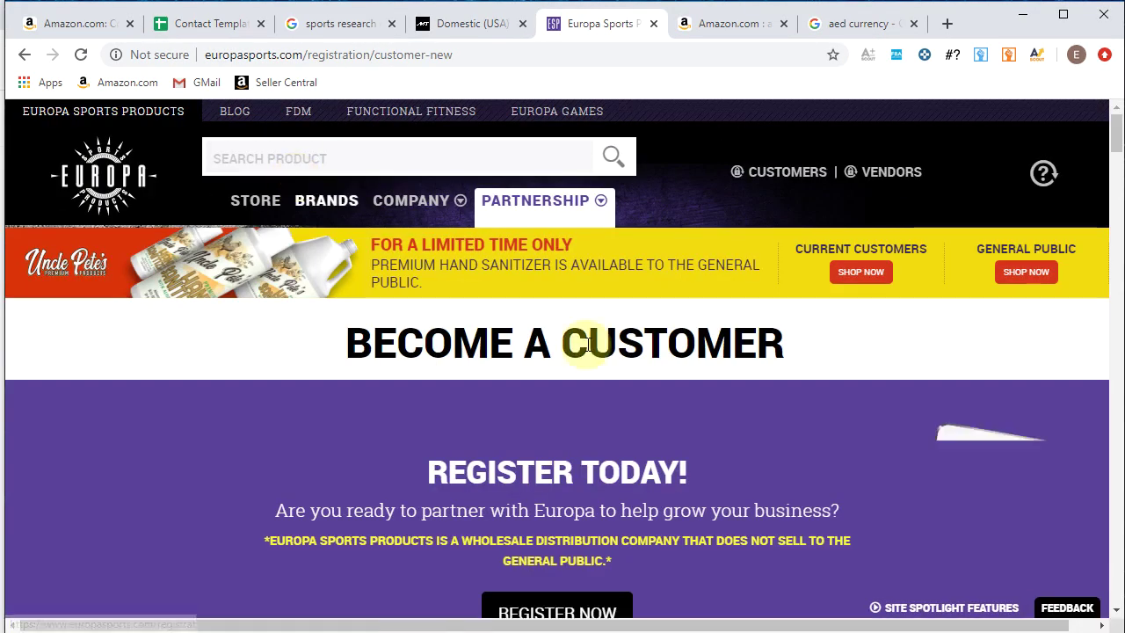
scroll(597, 351, "down", 2)
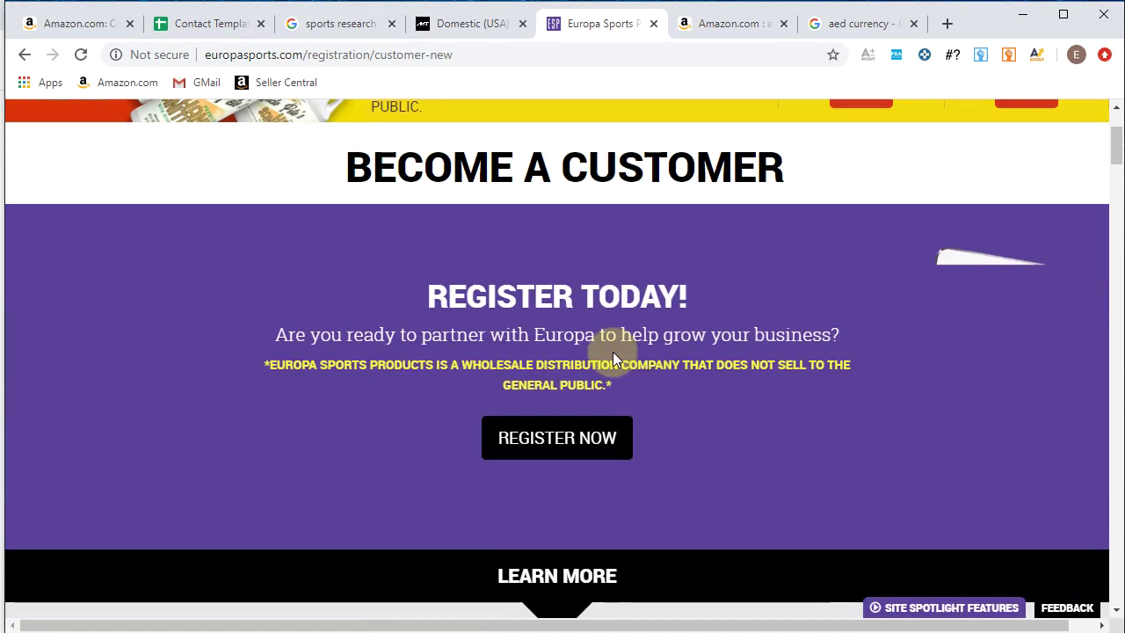
left_click(588, 439)
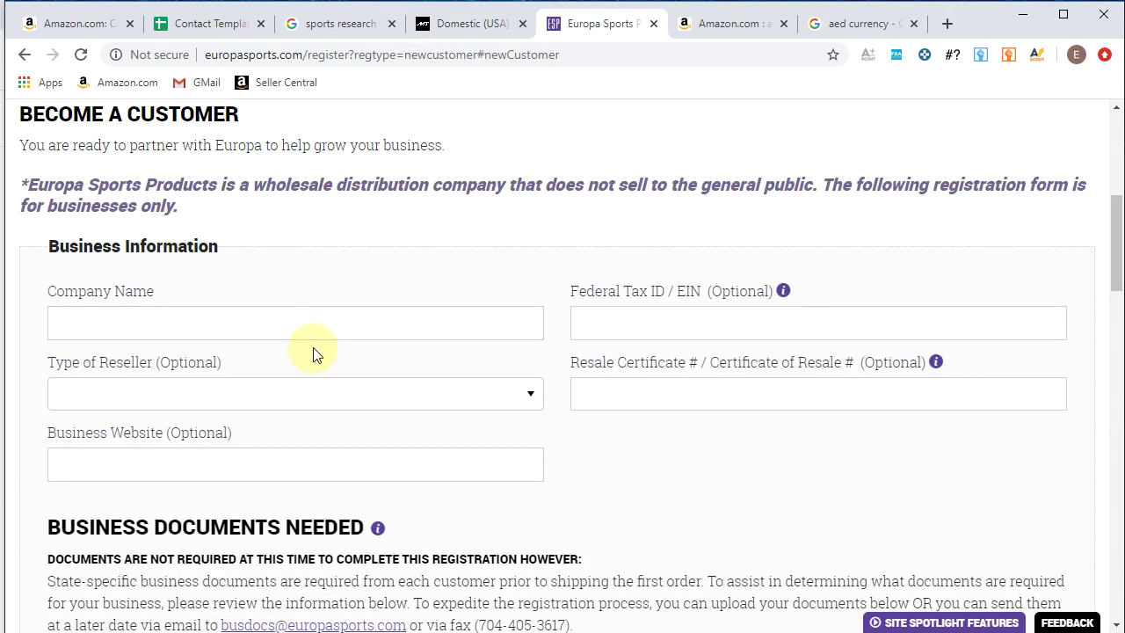
Step: Check the Business Information fields of the Europa registration form, including company name, tax ID, reseller type options and business website
left_click(202, 333)
left_click(202, 330)
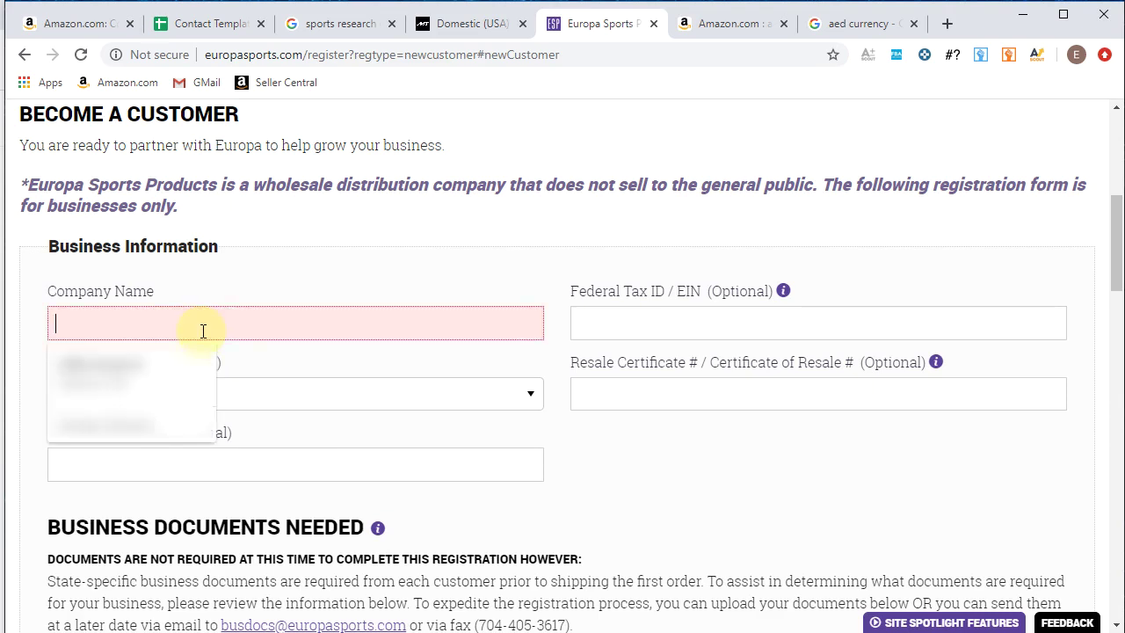
left_click(673, 319)
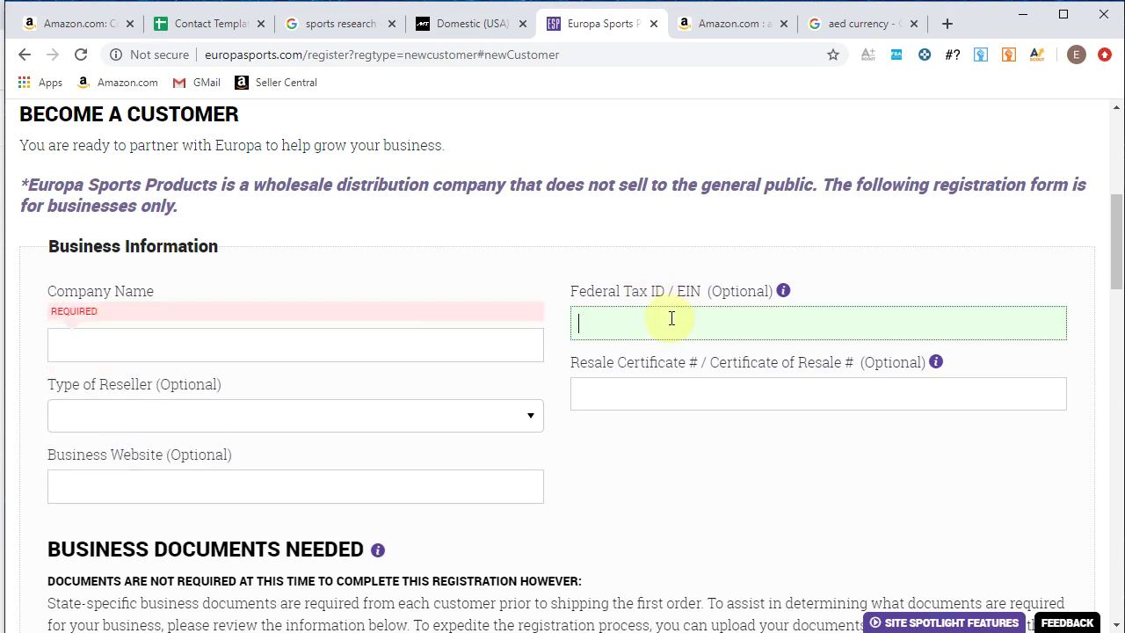
left_click(282, 426)
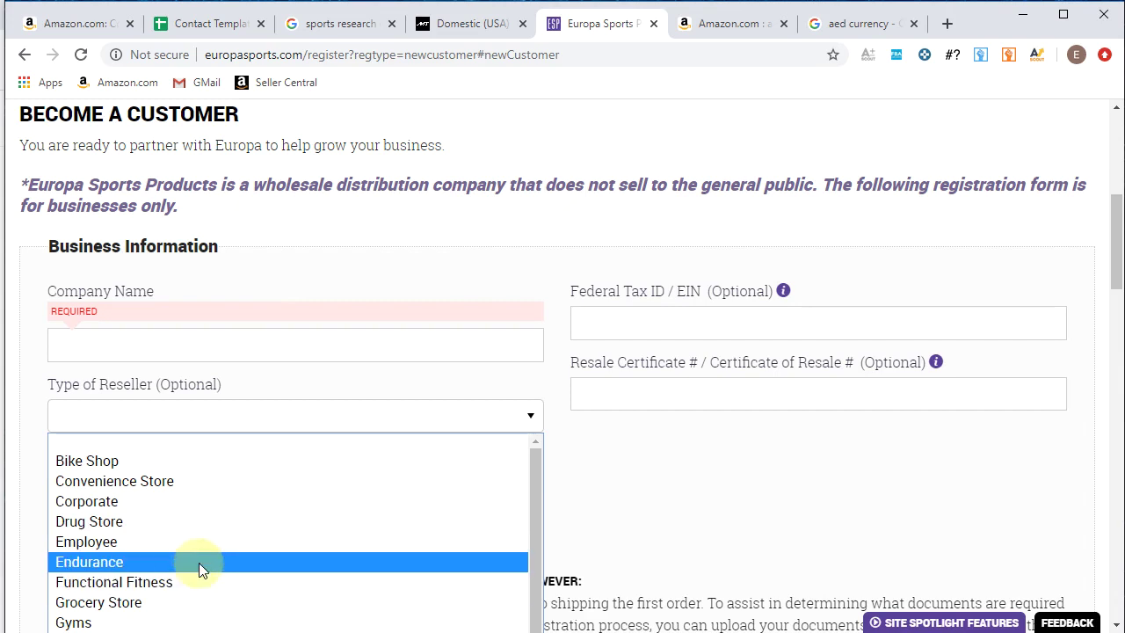
scroll(202, 615, "down", 2)
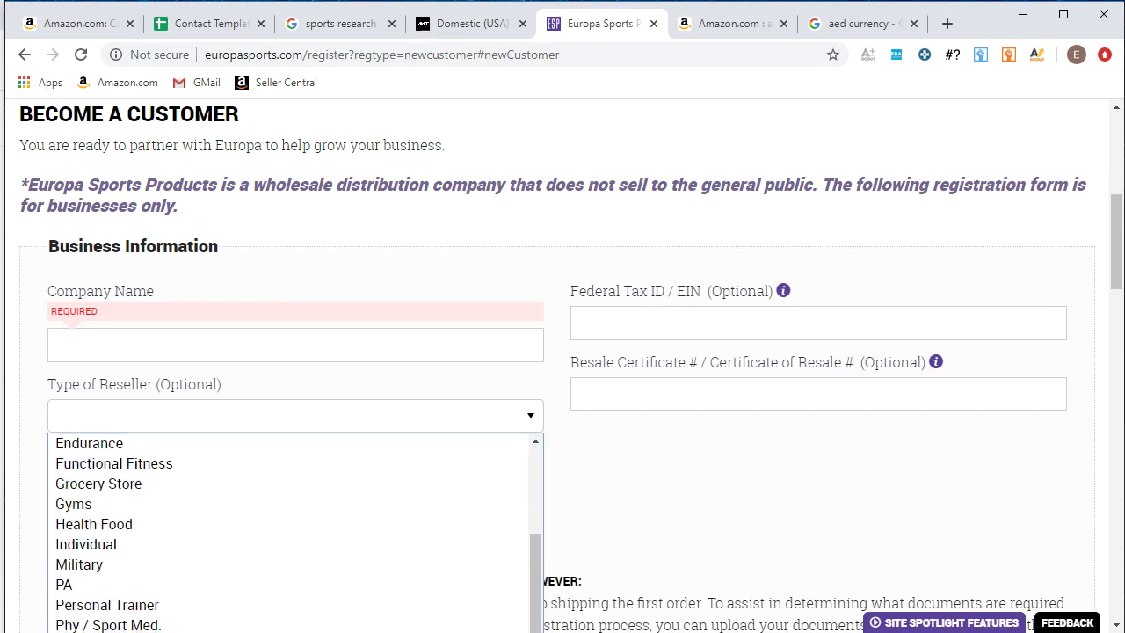
left_click(659, 492)
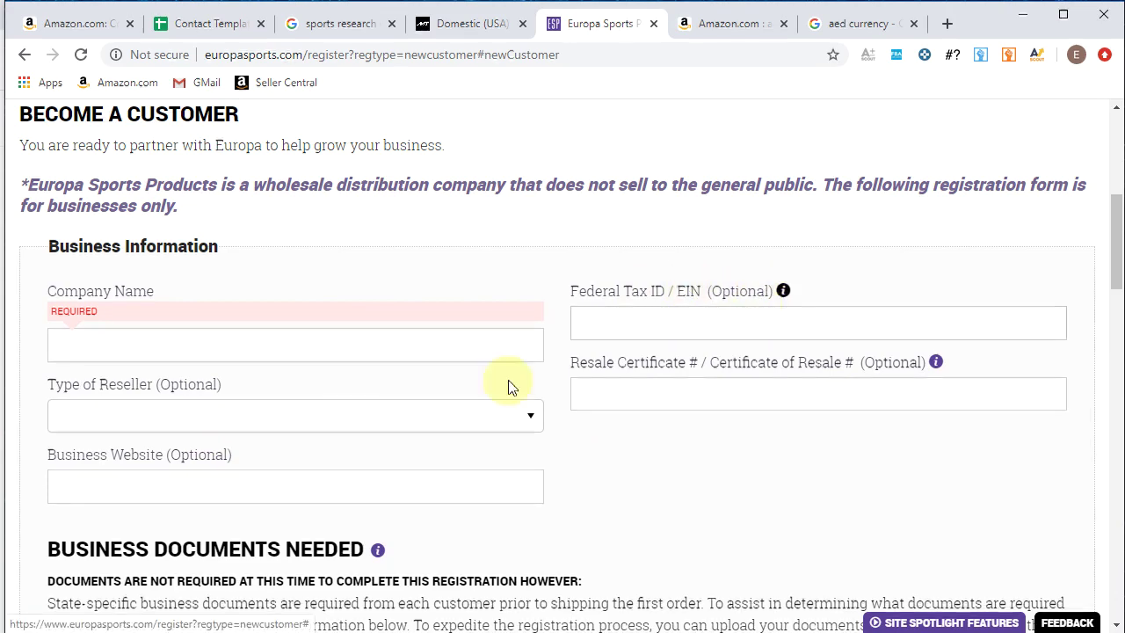
left_click(142, 494)
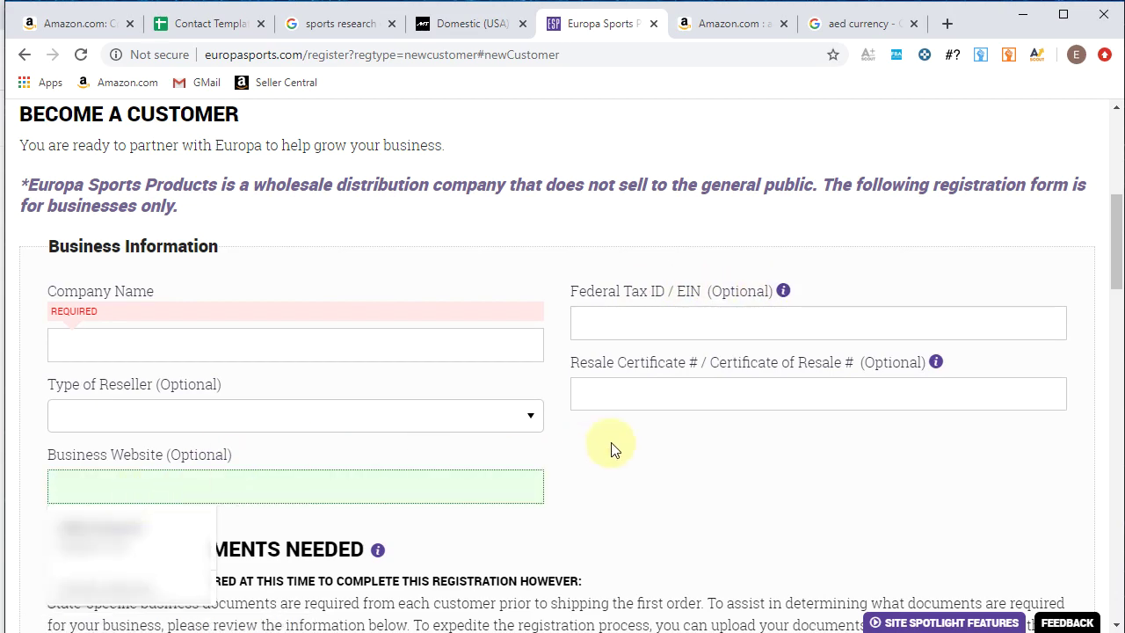
Step: Review the form's required business documents and its name, address and contact sections, and return to its heading
scroll(613, 435, "down", 4)
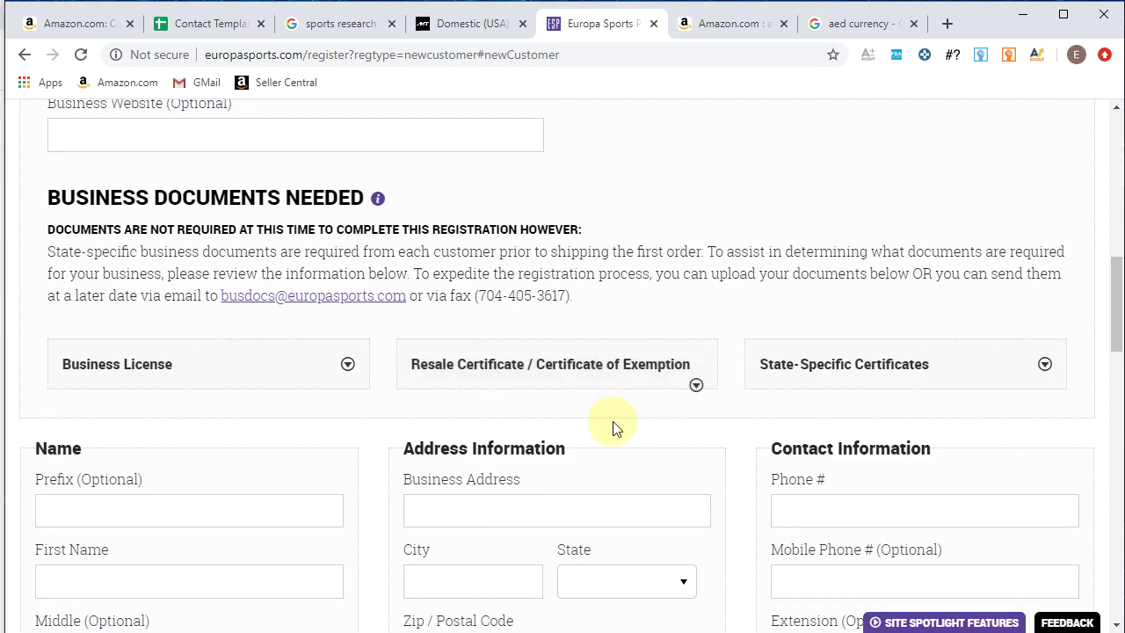
scroll(606, 429, "down", 3)
scroll(582, 428, "up", 4)
scroll(509, 446, "down", 1)
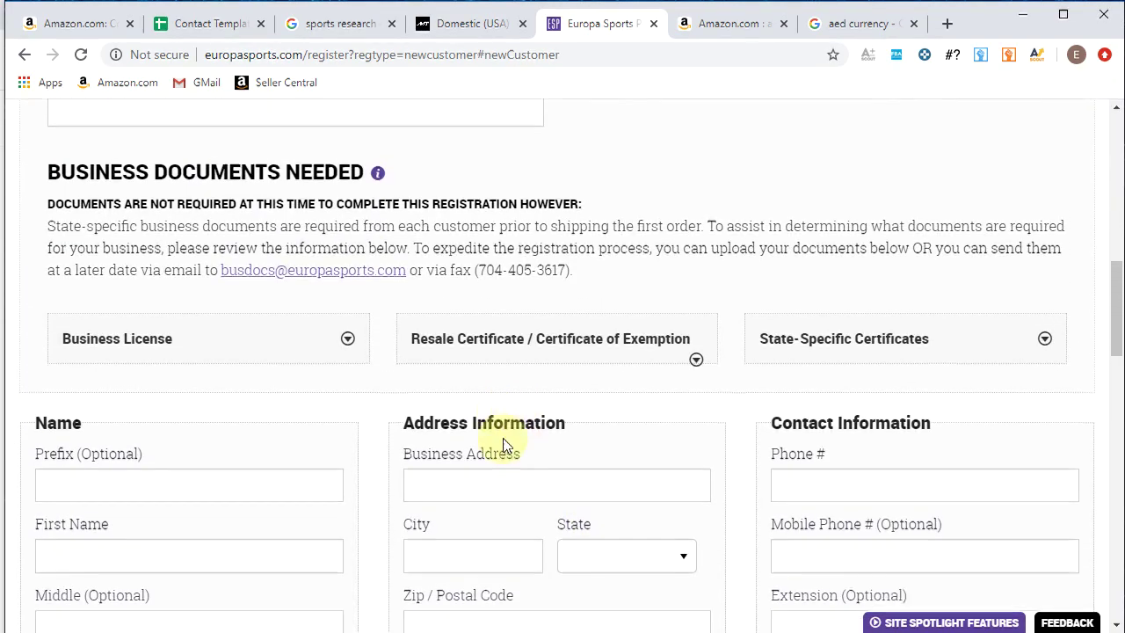
scroll(548, 382, "down", 5)
scroll(568, 369, "up", 9)
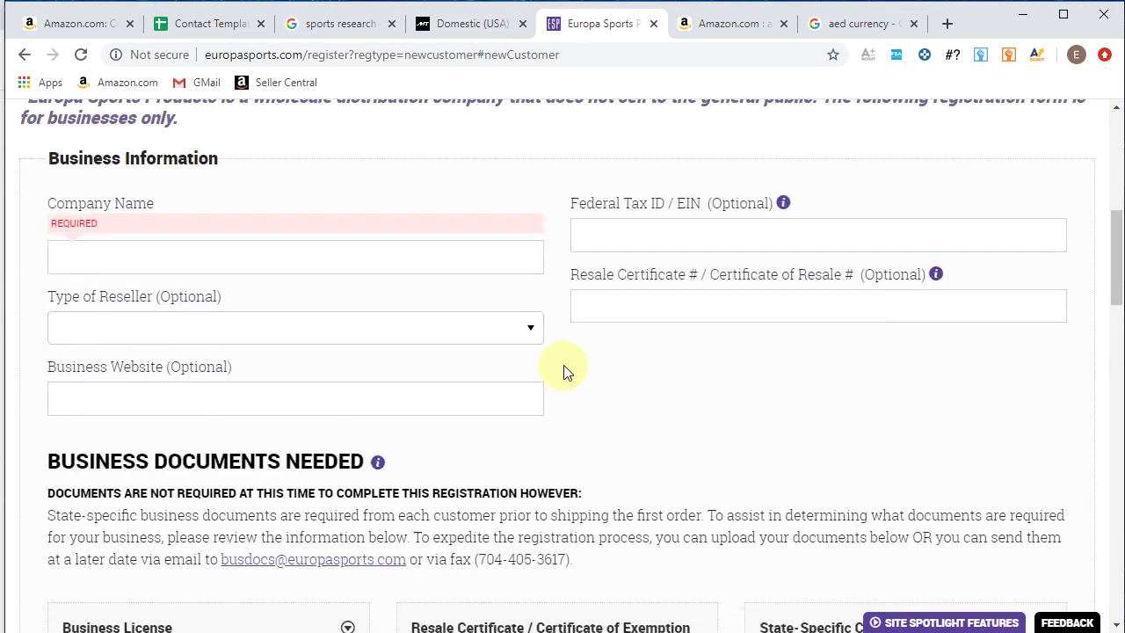
scroll(565, 371, "up", 6)
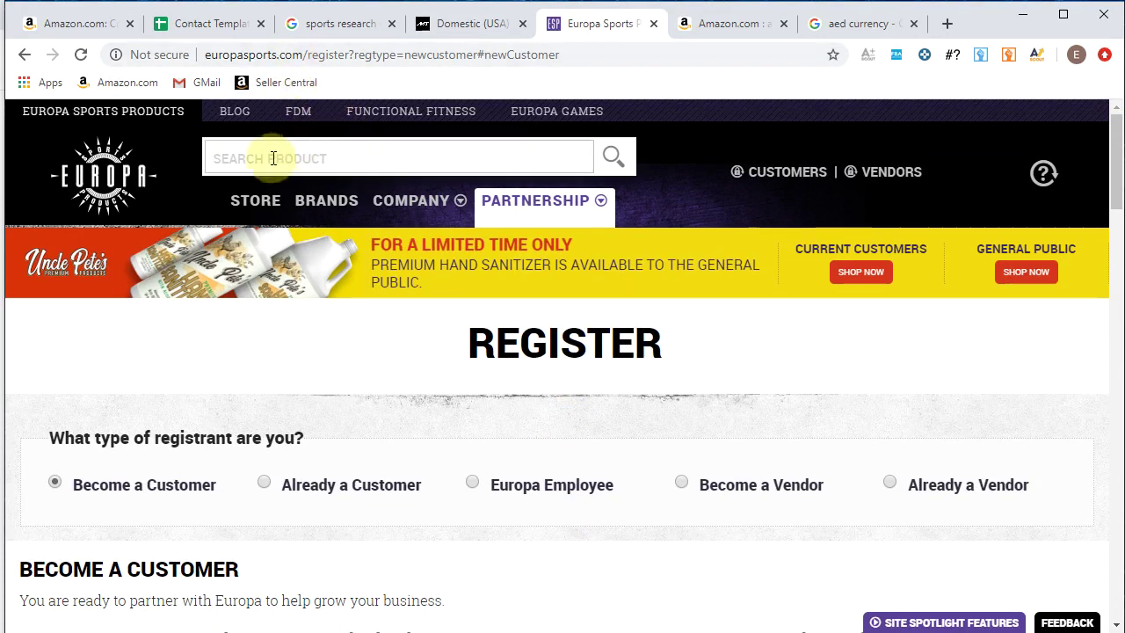
Step: Copy the address of Europa's registration page into the Website column of row 13 in the Distributors sheet
left_click(281, 54)
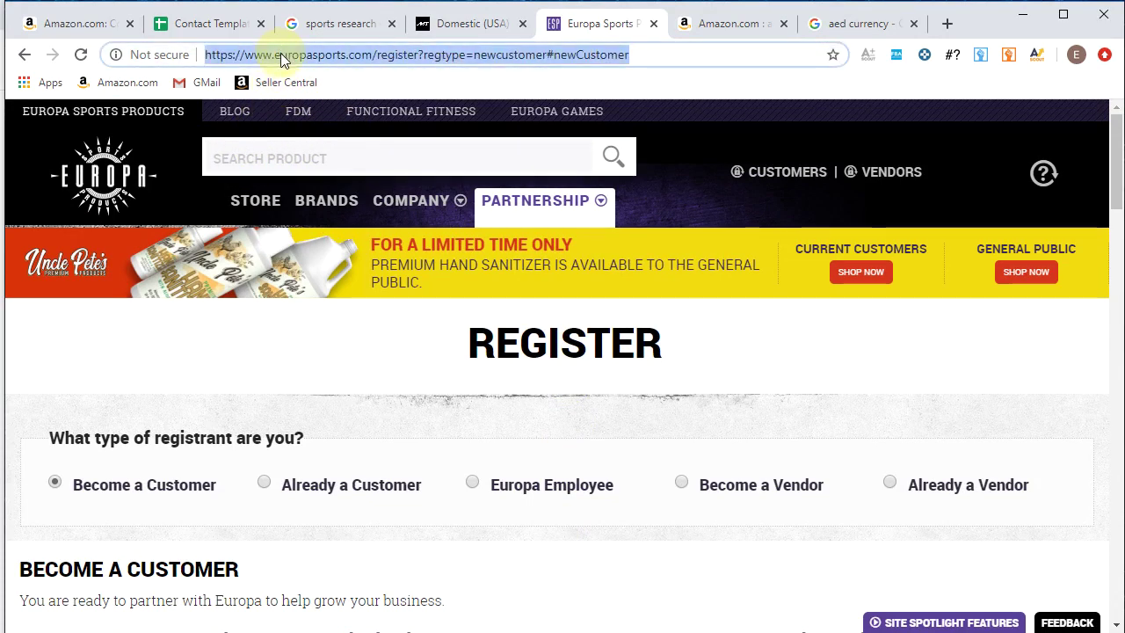
right_click(280, 52)
left_click(348, 130)
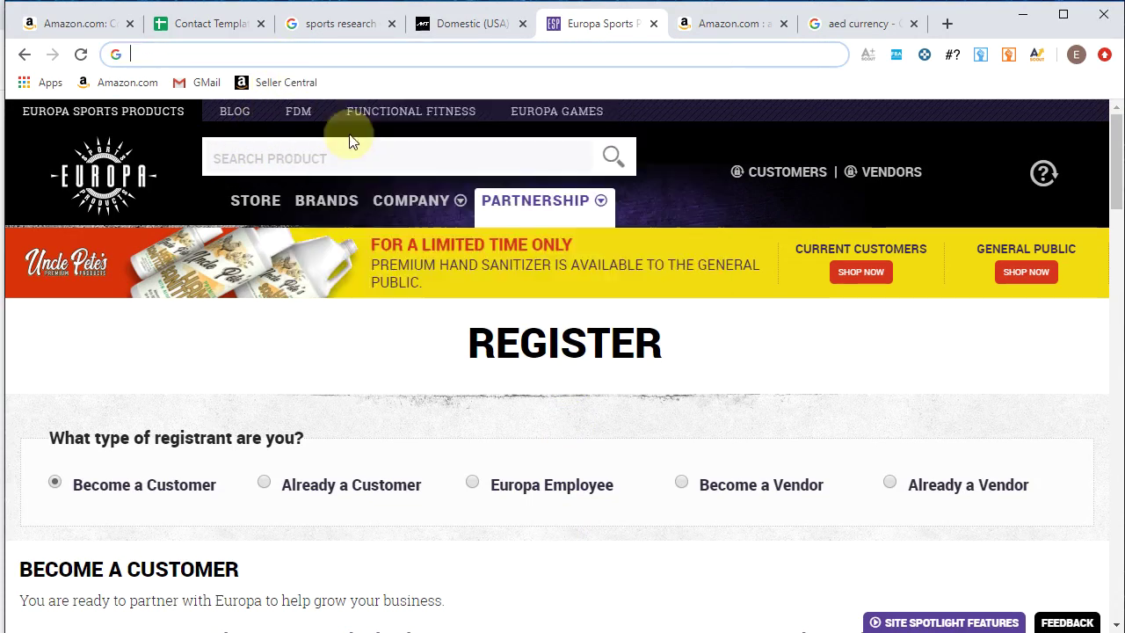
left_click(235, 23)
right_click(625, 492)
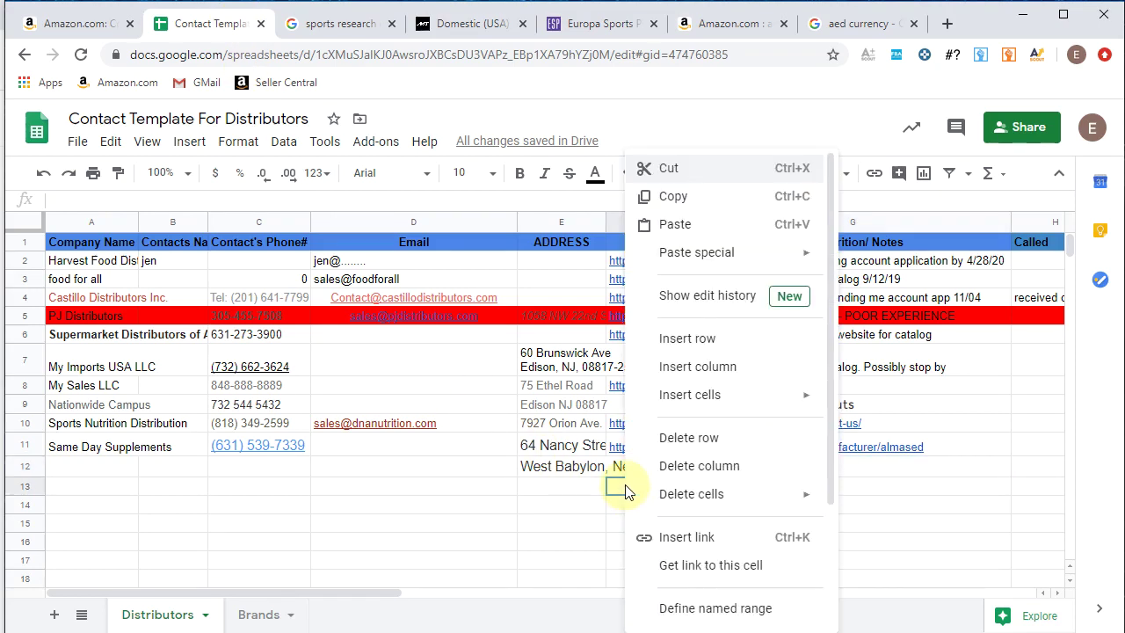
left_click(676, 225)
Step: Enter "Europa Sports" as the company name in row 13 and "Filled Out web form" as its note
left_click(104, 492)
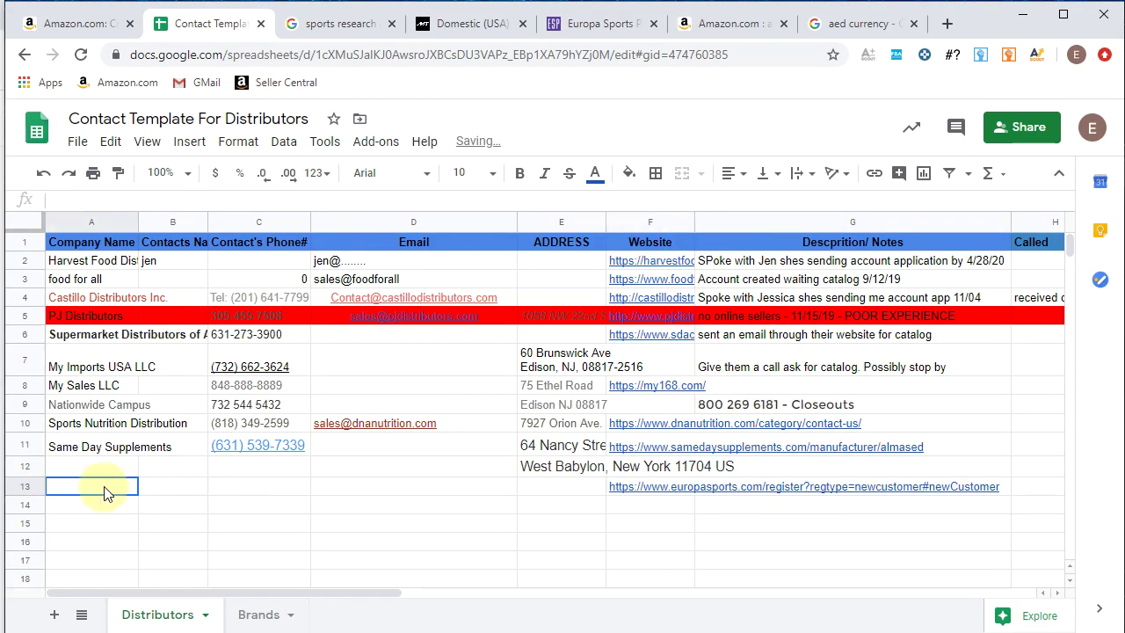
type("Europa Sports")
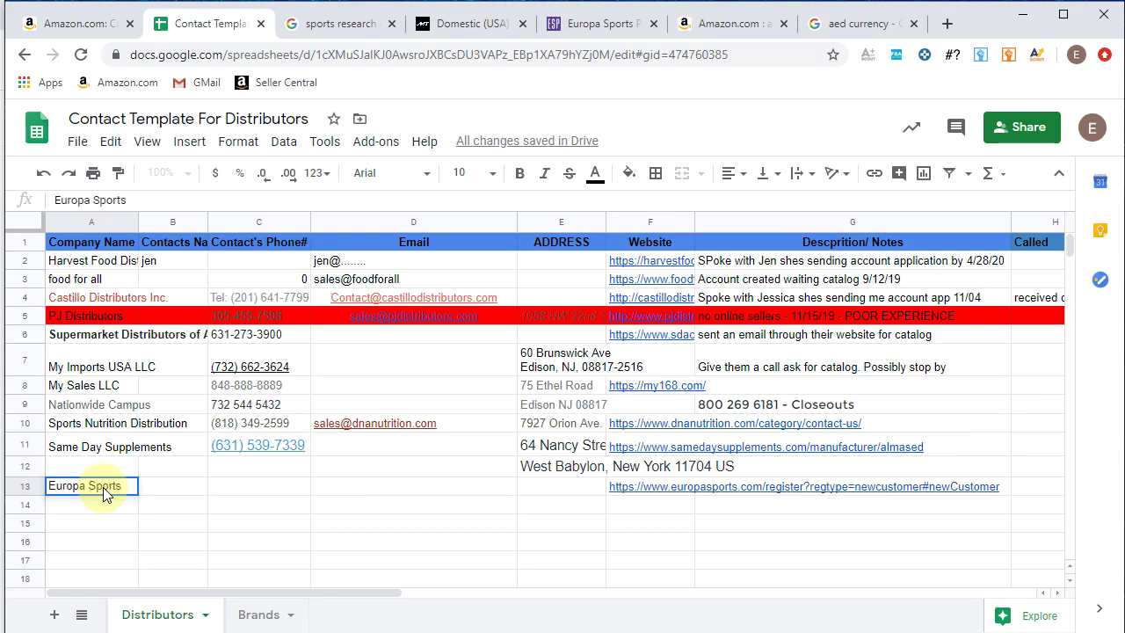
left_click(212, 529)
left_click(764, 493)
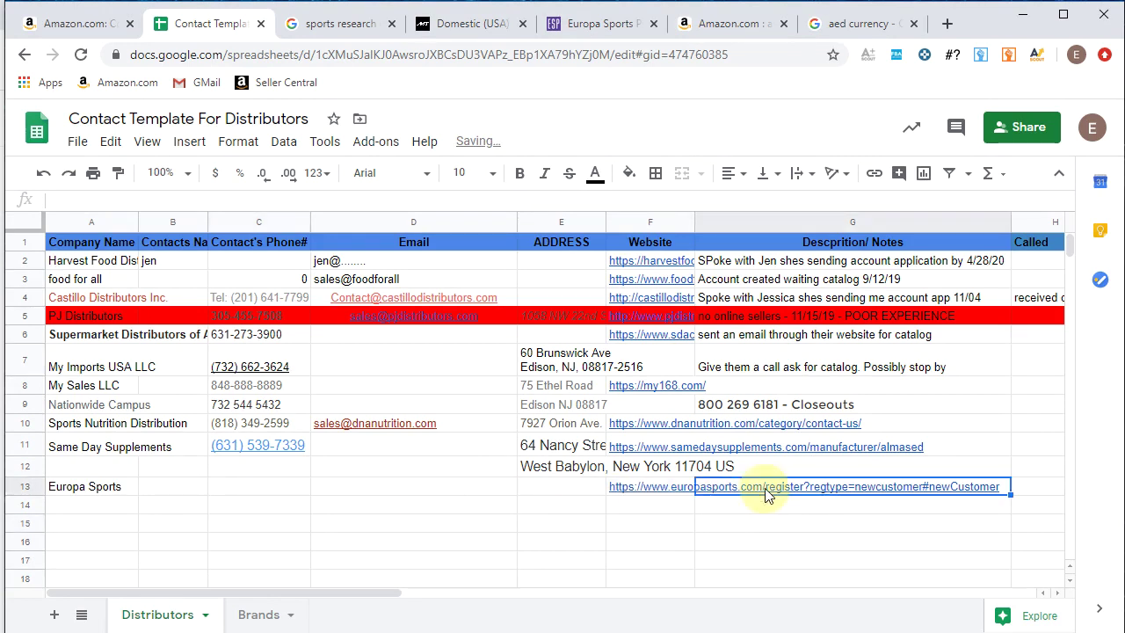
type("Filled Out web form")
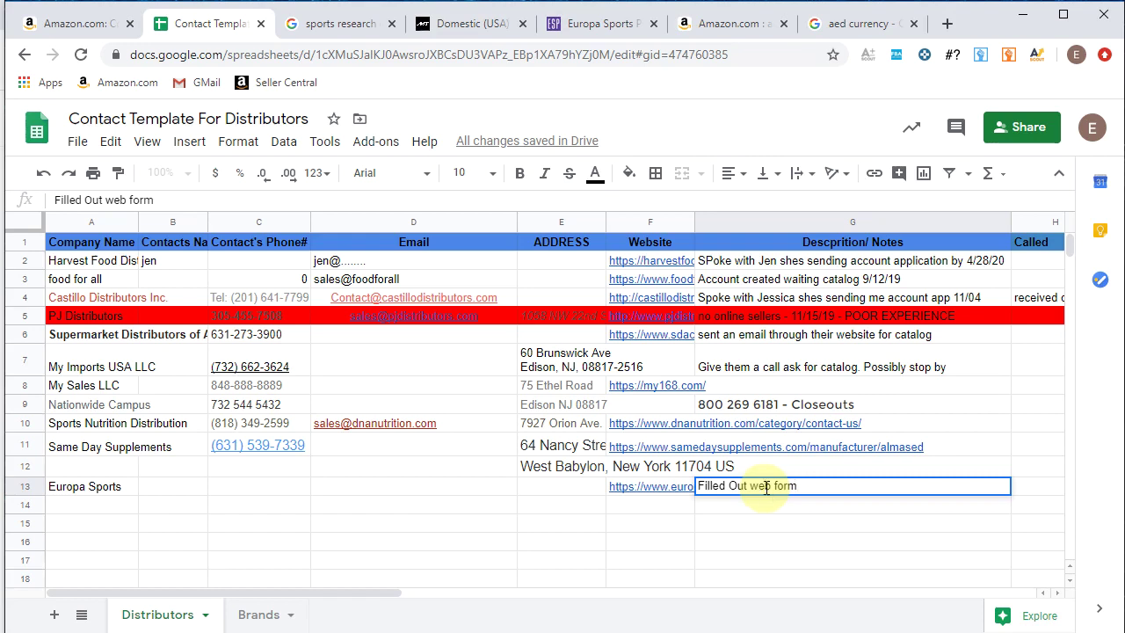
left_click(817, 538)
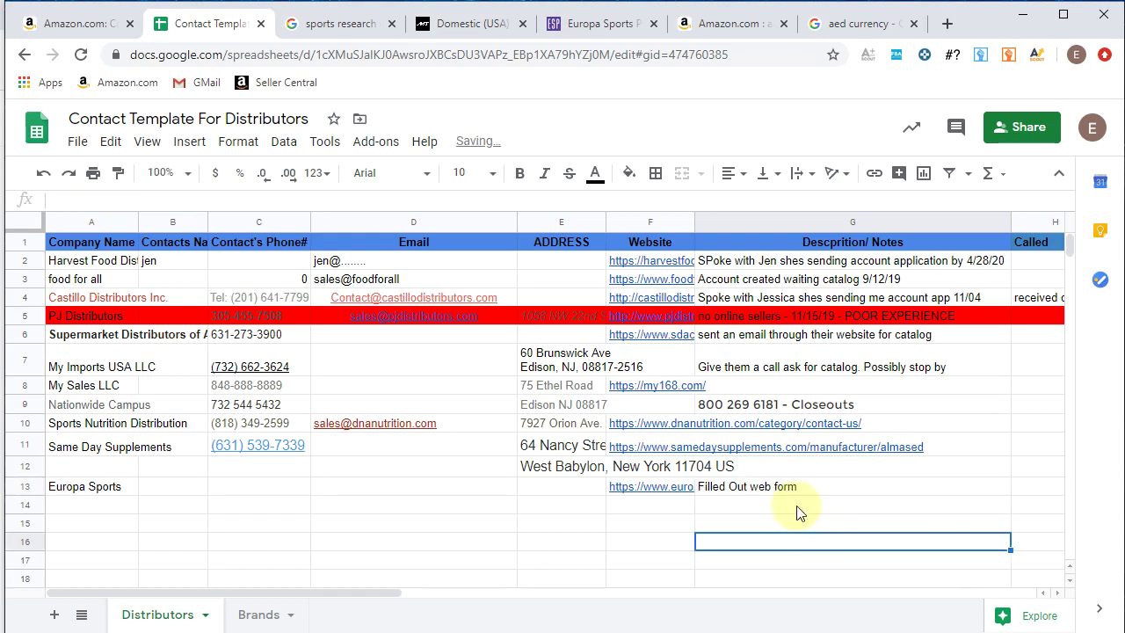
Step: Review the company name, website link and note recorded in the Europa Sports row
left_click(728, 490)
left_click(119, 491)
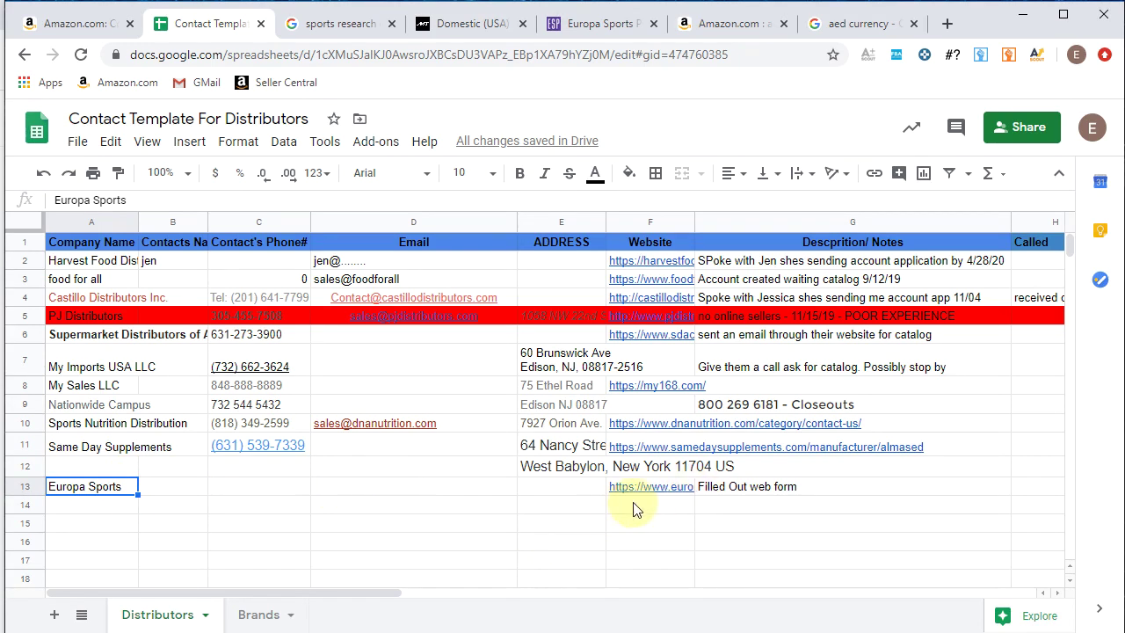
mouse_move(639, 496)
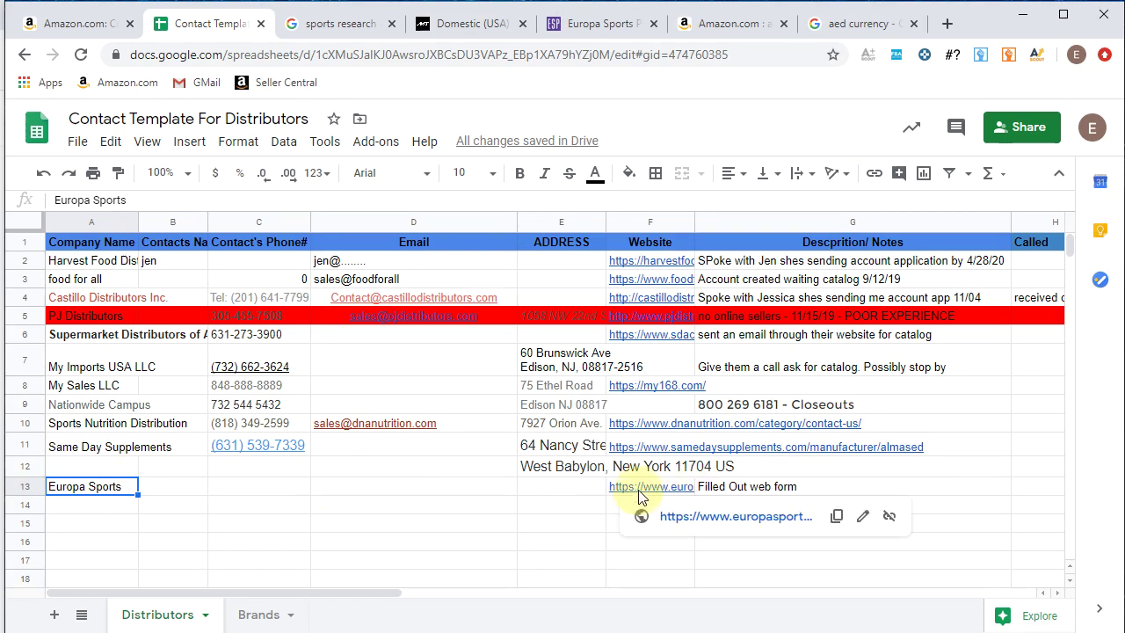
left_click(812, 489)
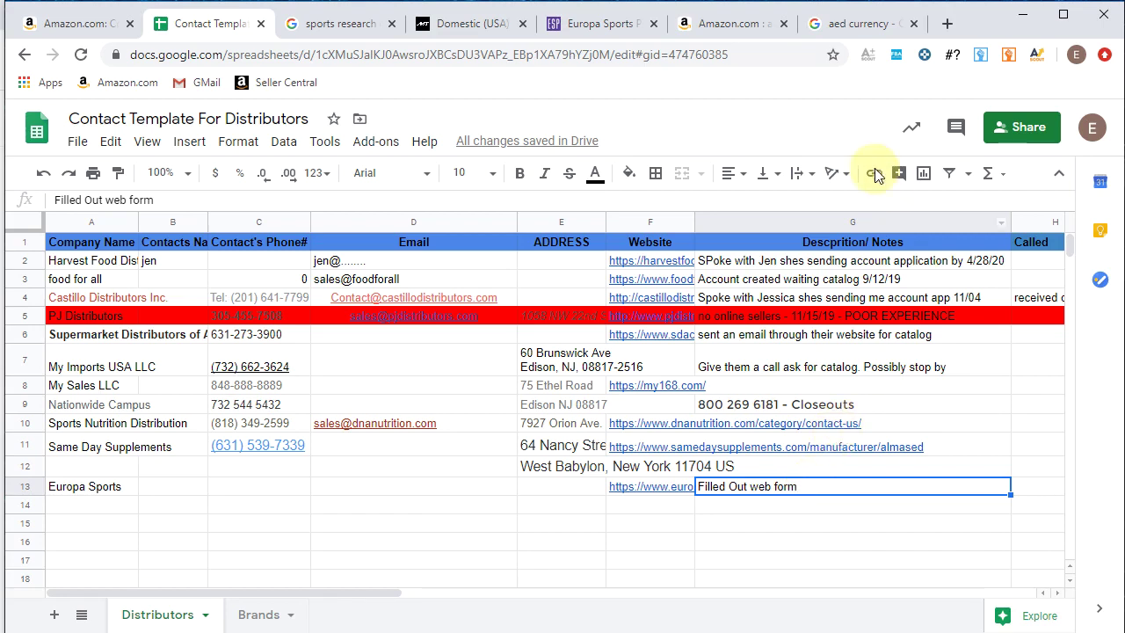
Step: Look at the Europa registration form again and go back to the site's Become a Customer page
left_click(615, 23)
scroll(527, 376, "down", 2)
scroll(508, 344, "up", 2)
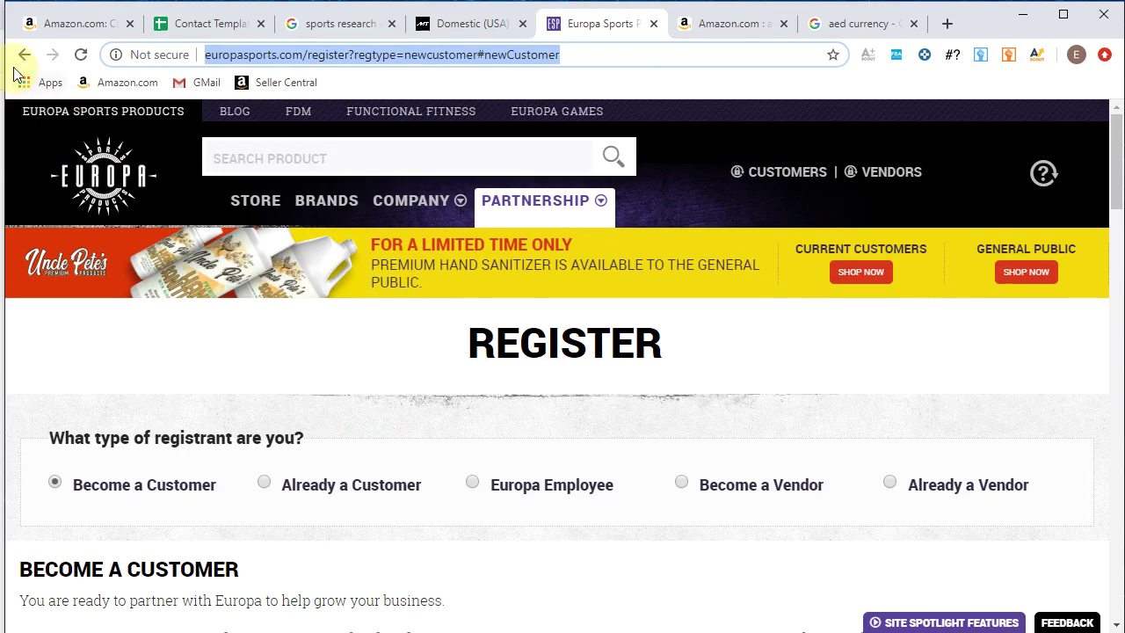
left_click(24, 55)
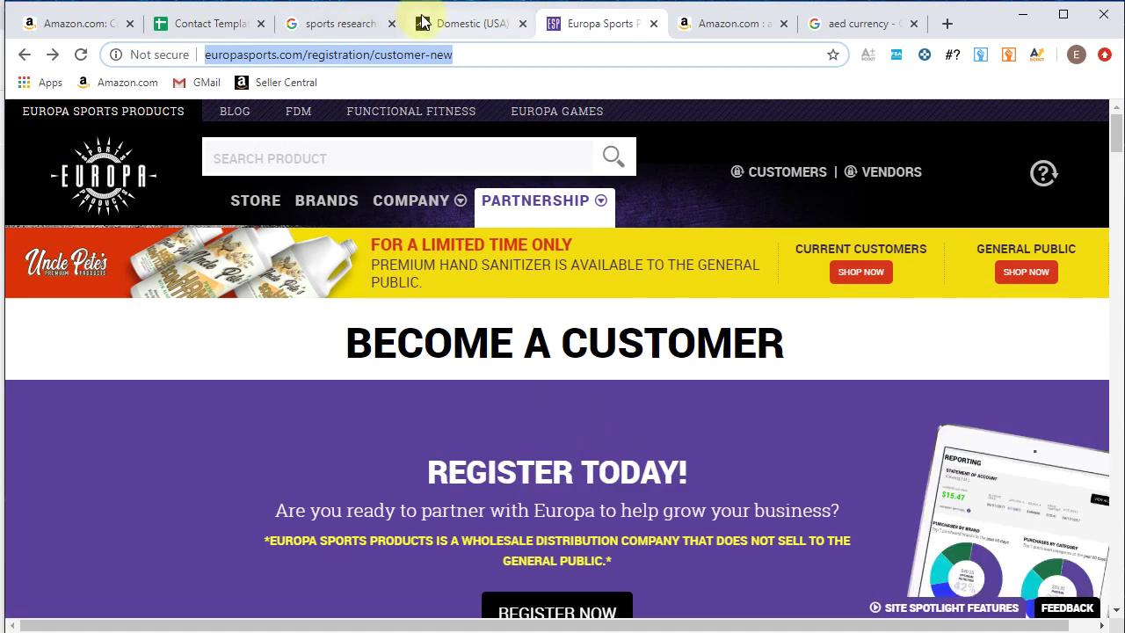
Step: Open the Muscle Foods USA site from MuscleTech's Domestic (USA) Distributors list
left_click(443, 23)
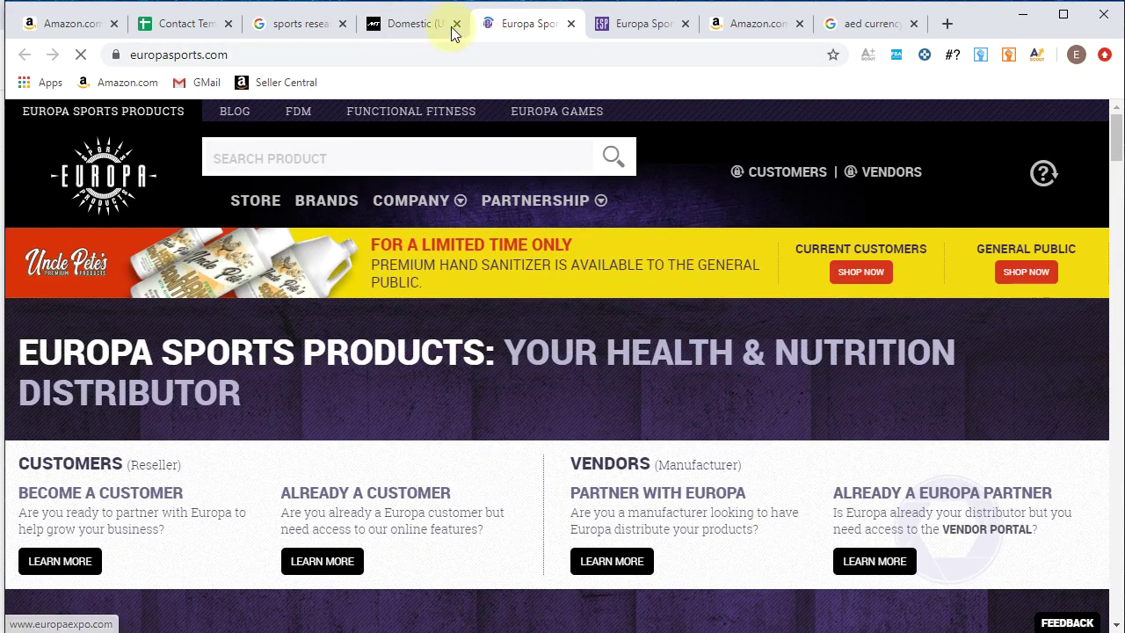
left_click(410, 23)
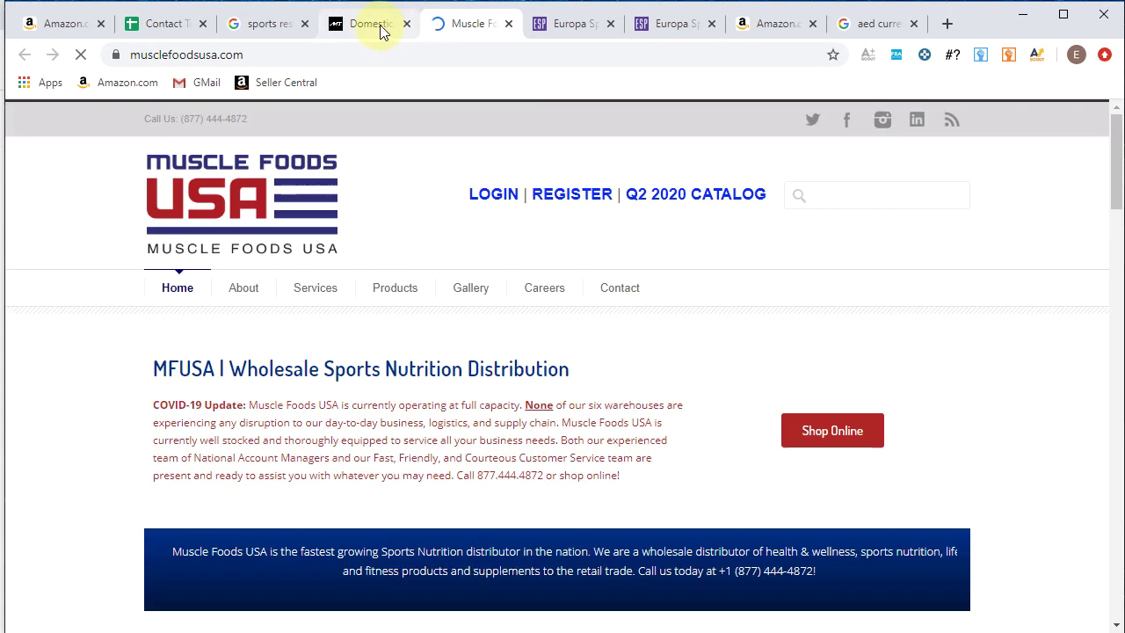
left_click(380, 26)
left_click(465, 24)
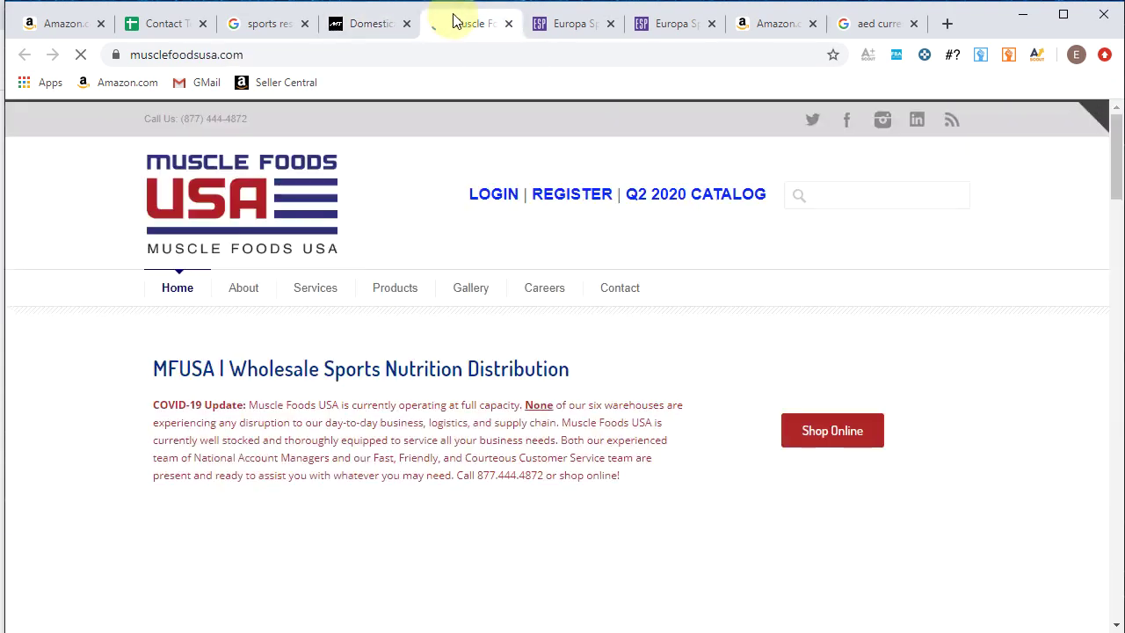
Step: Copy the sales e-mail from Muscle Foods USA's Contact page into the Email column of row 14 in the Distributors sheet
left_click(615, 289)
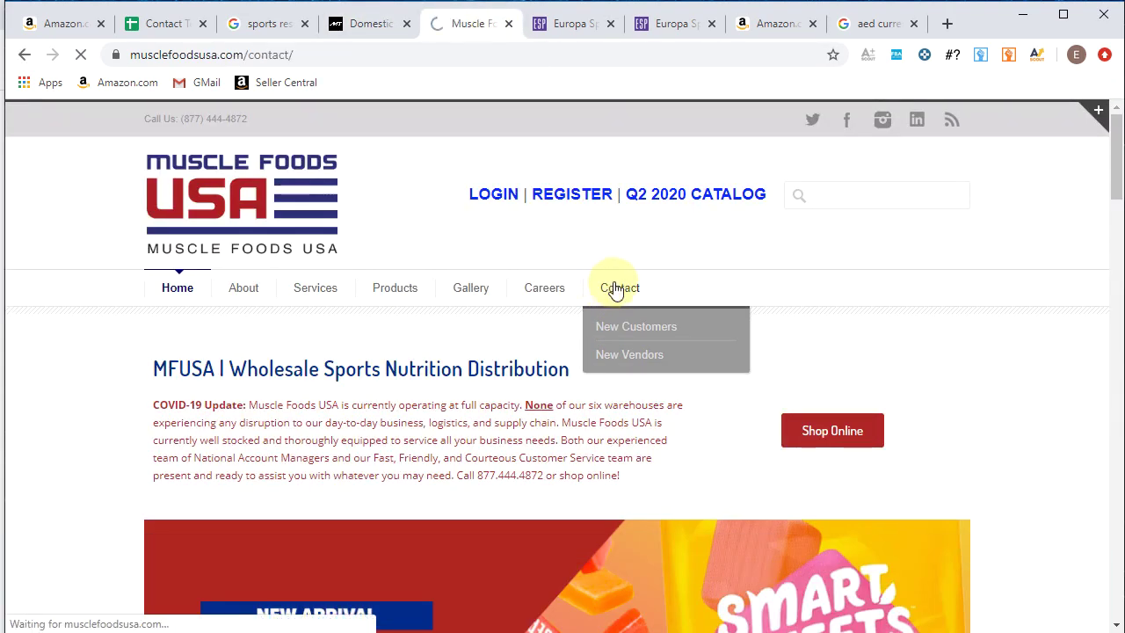
scroll(616, 290, "down", 8)
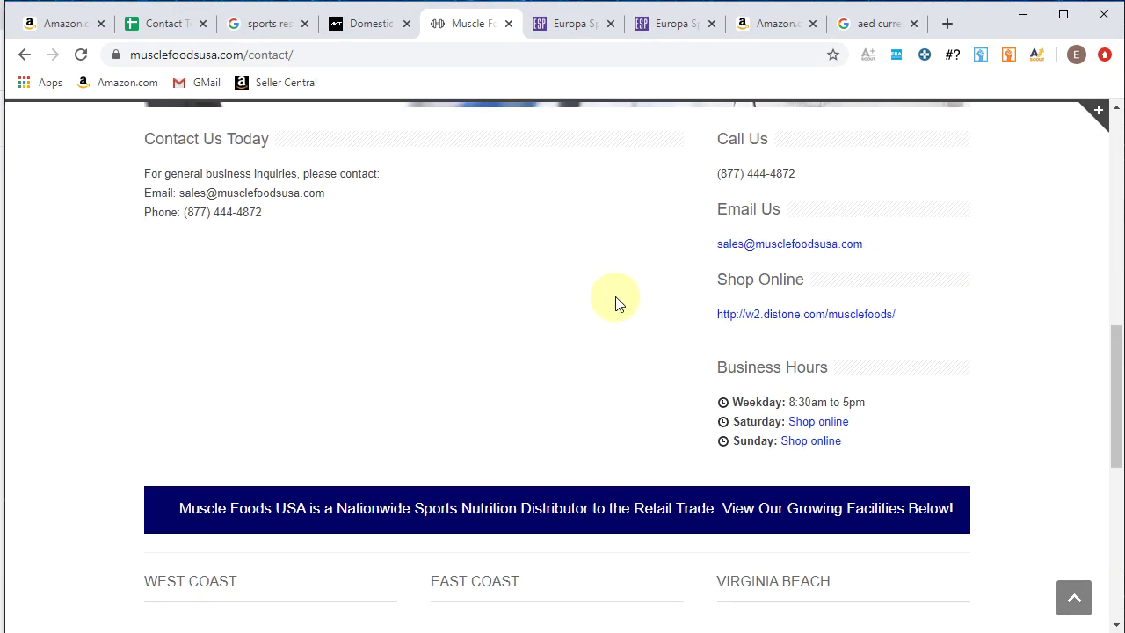
left_click_drag(867, 249, 719, 243)
right_click(725, 250)
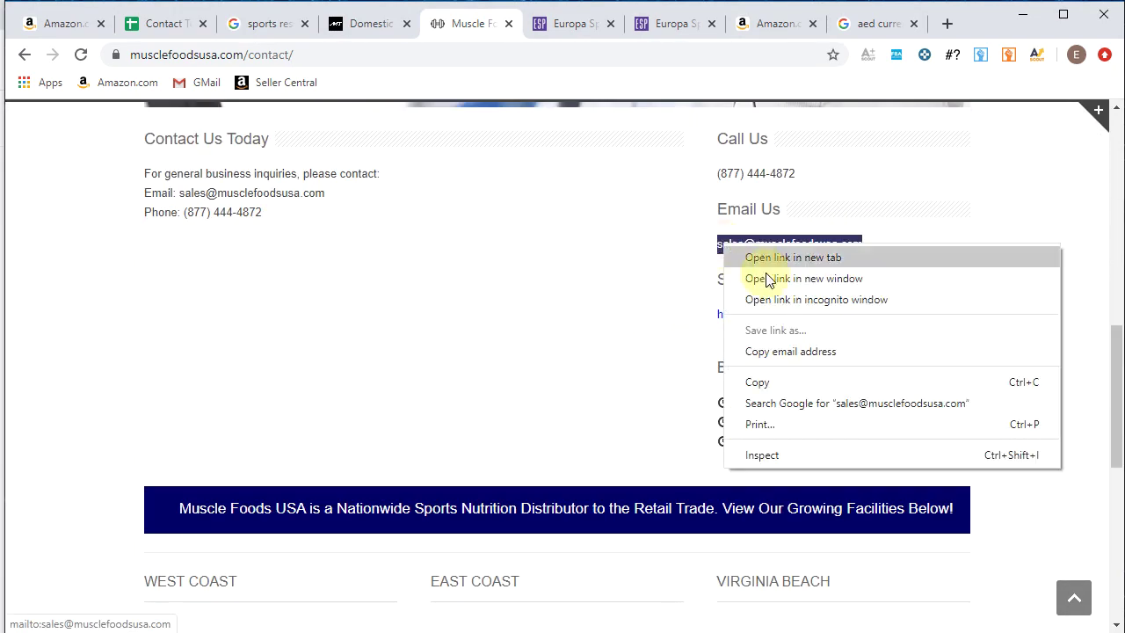
left_click(778, 381)
left_click(172, 24)
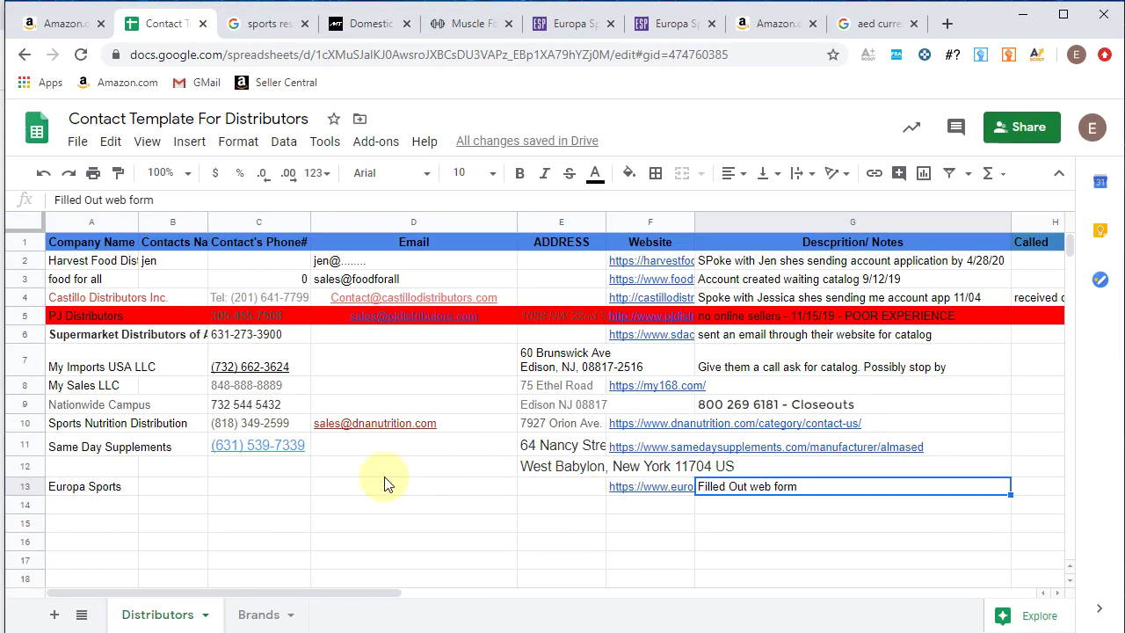
left_click(393, 508)
right_click(392, 508)
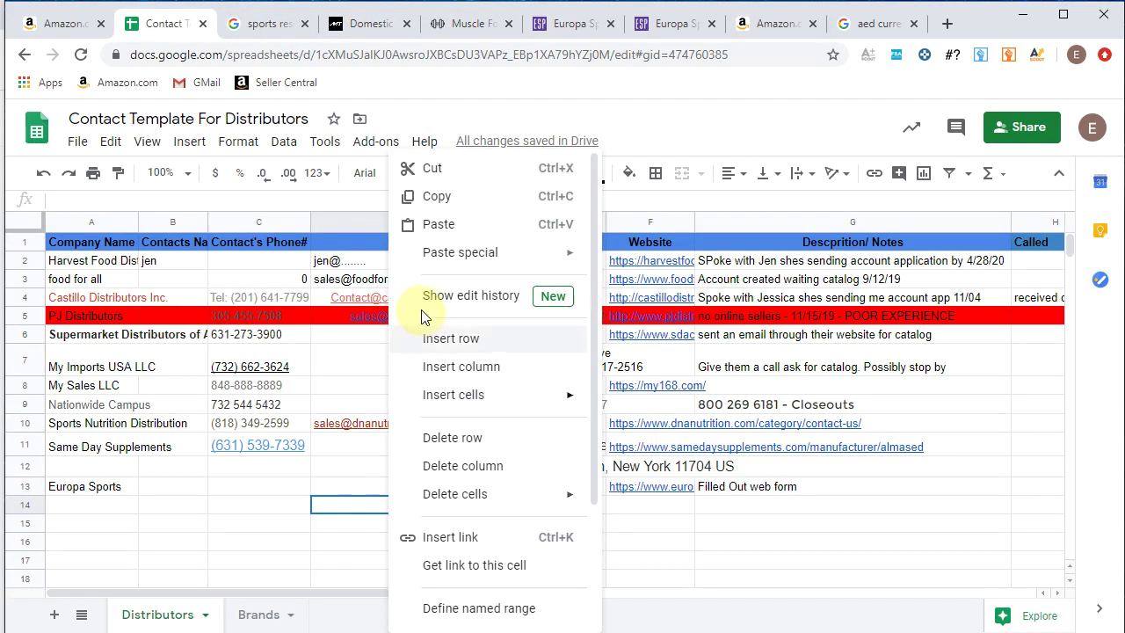
left_click(439, 225)
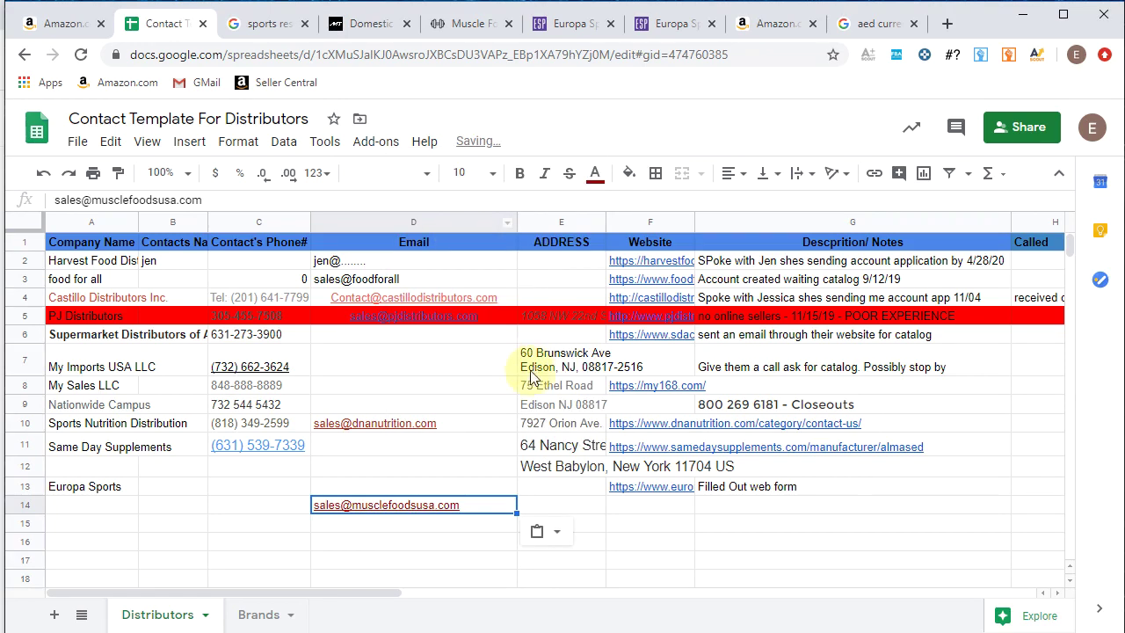
Step: Copy the phone number from the Muscle Foods USA Contact page into the Contact's Phone# column of row 14
left_click(471, 24)
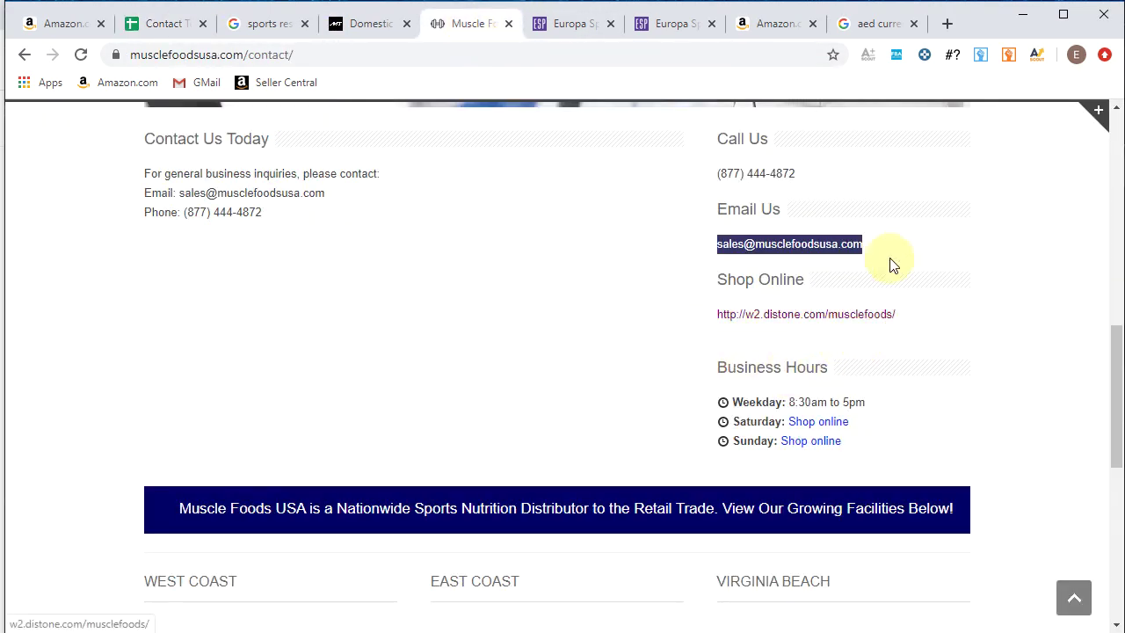
left_click_drag(797, 174, 723, 174)
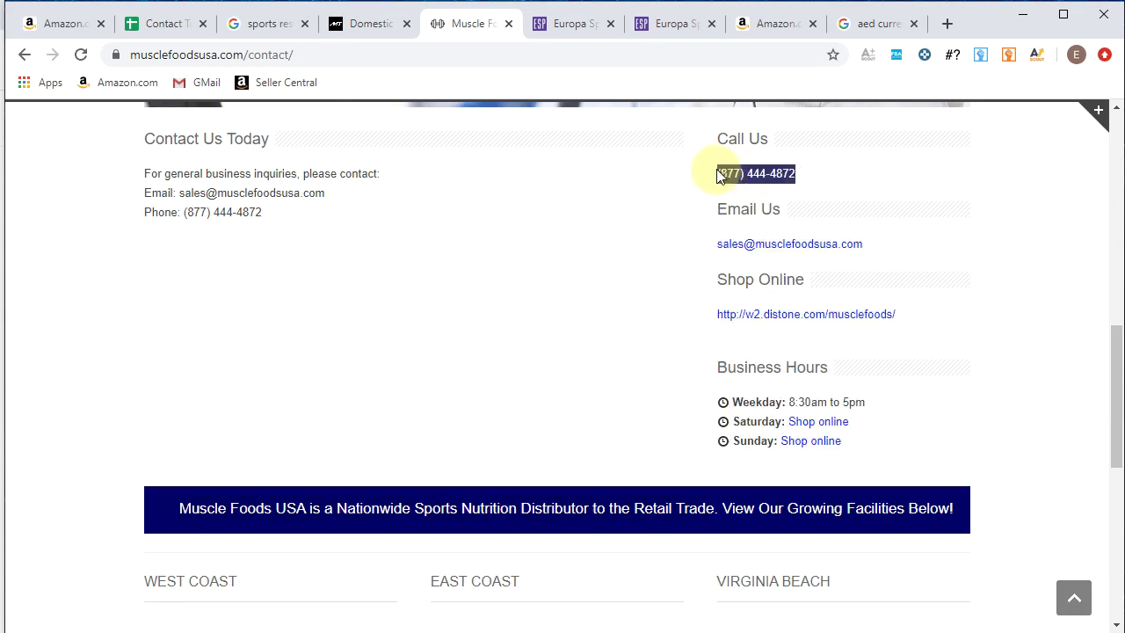
right_click(726, 176)
key("Escape")
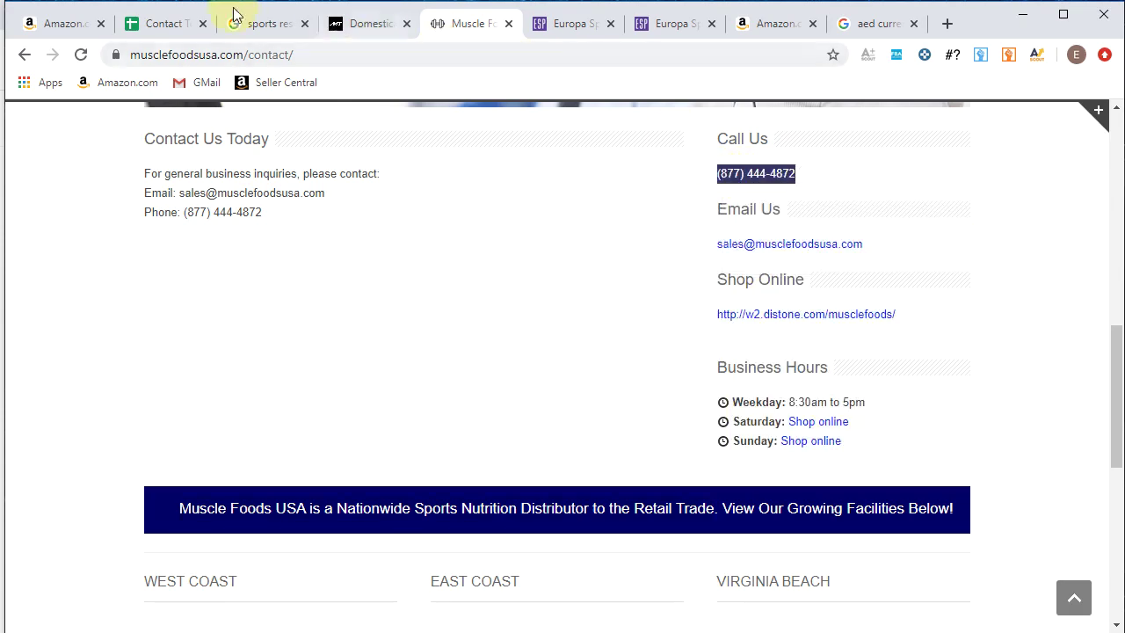
left_click(176, 24)
key("ctrl+v")
left_click(276, 505)
right_click(276, 505)
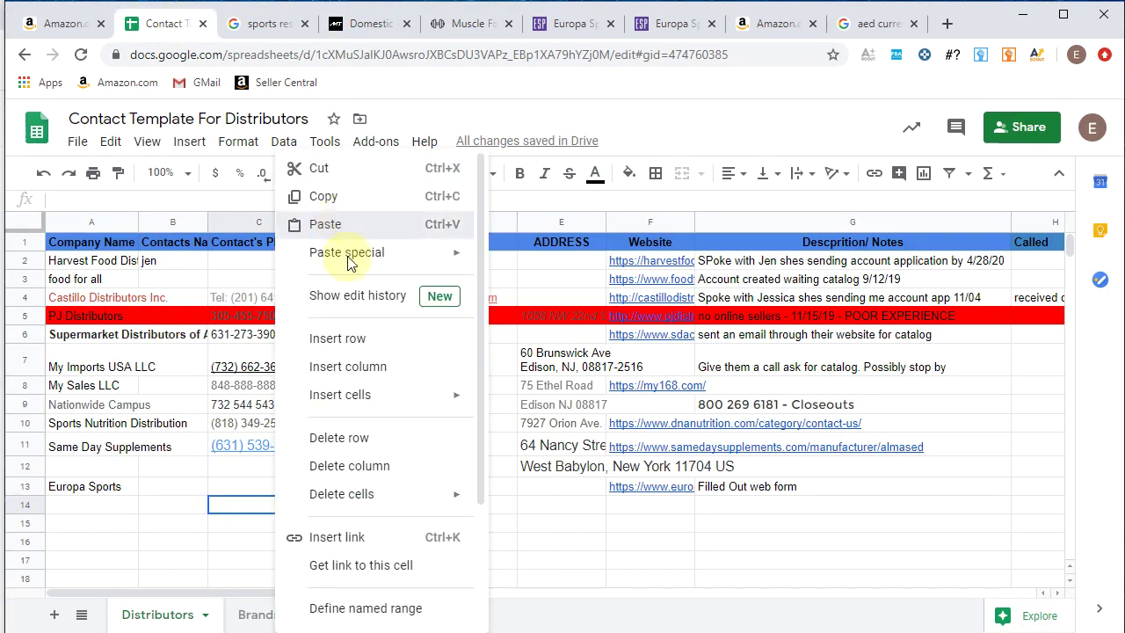
left_click(378, 225)
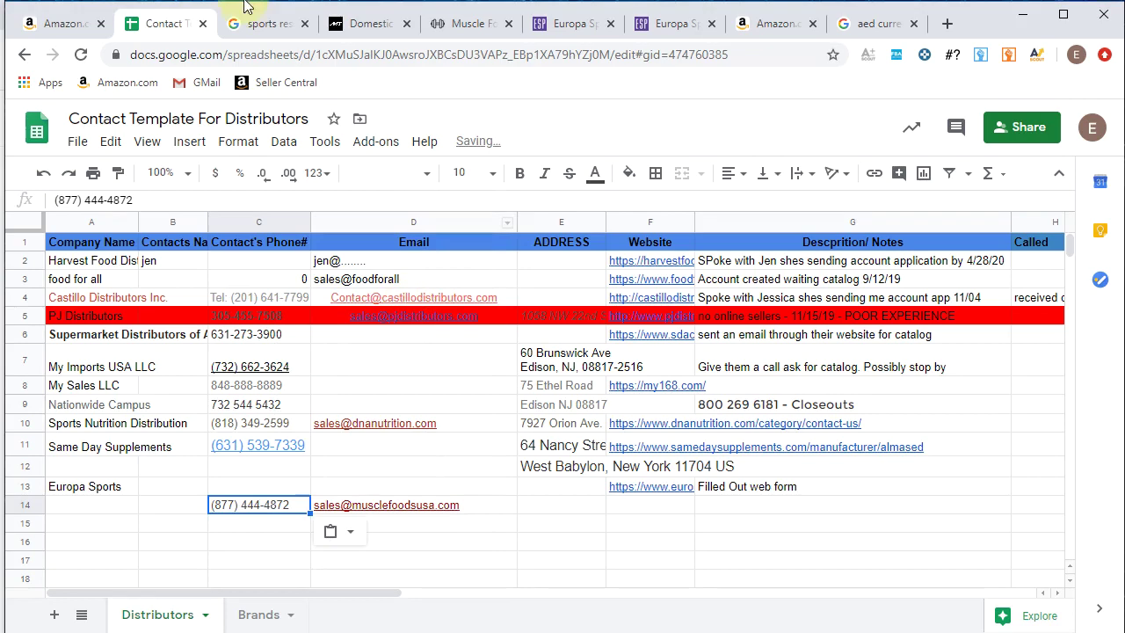
Step: Examine the general contact details and the regional facility listings on the Muscle Foods USA Contact page
left_click(463, 24)
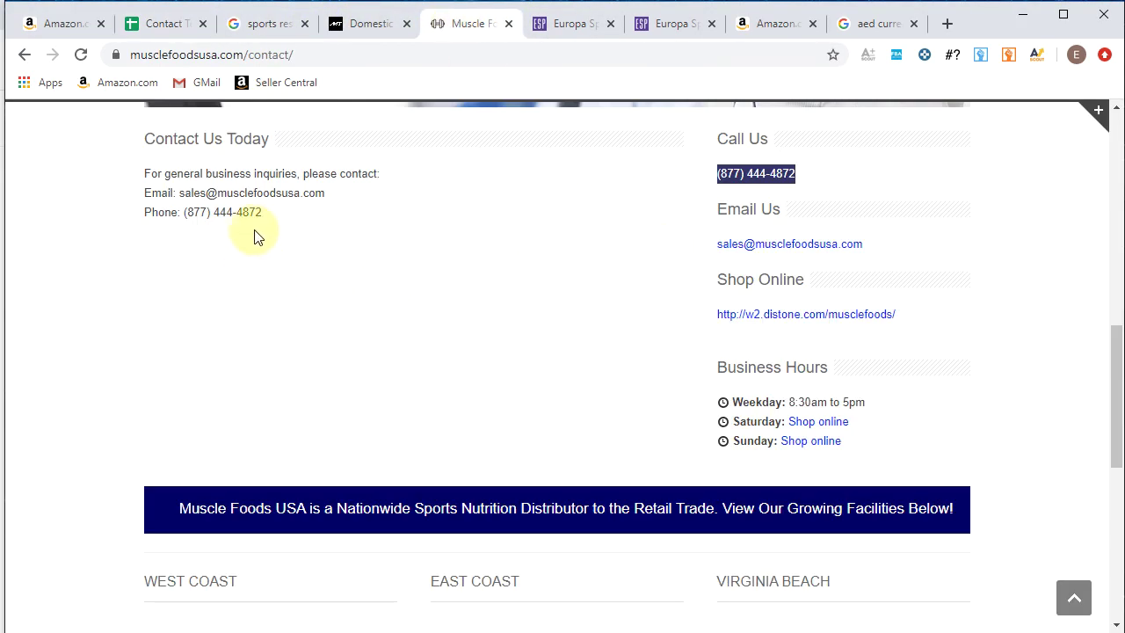
scroll(351, 258, "up", 1)
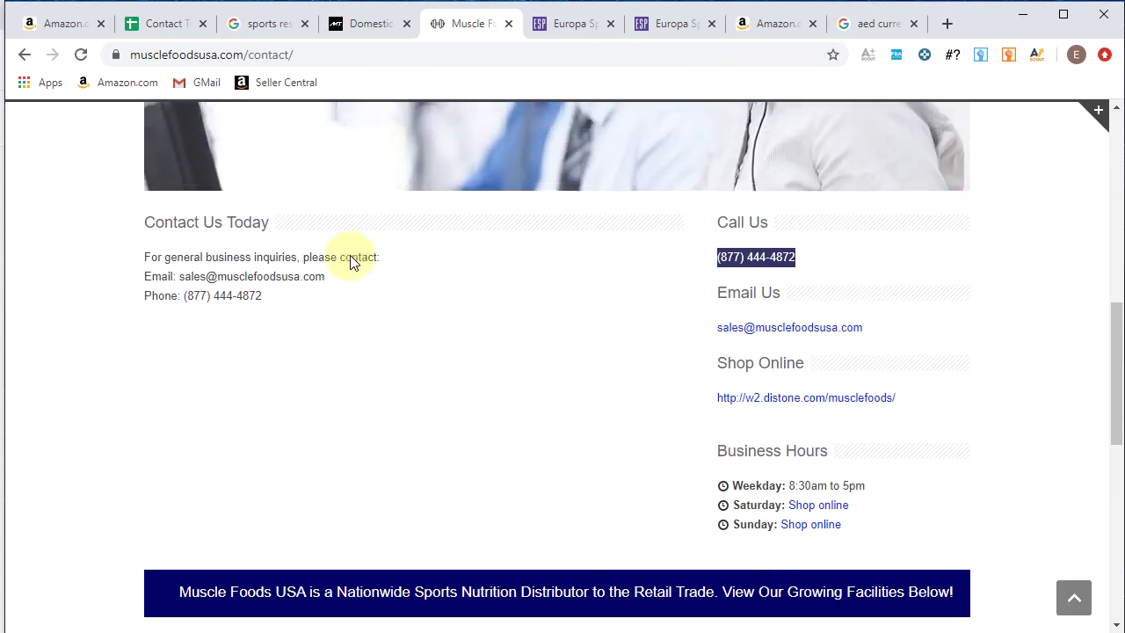
scroll(492, 386, "down", 1)
scroll(501, 387, "down", 3)
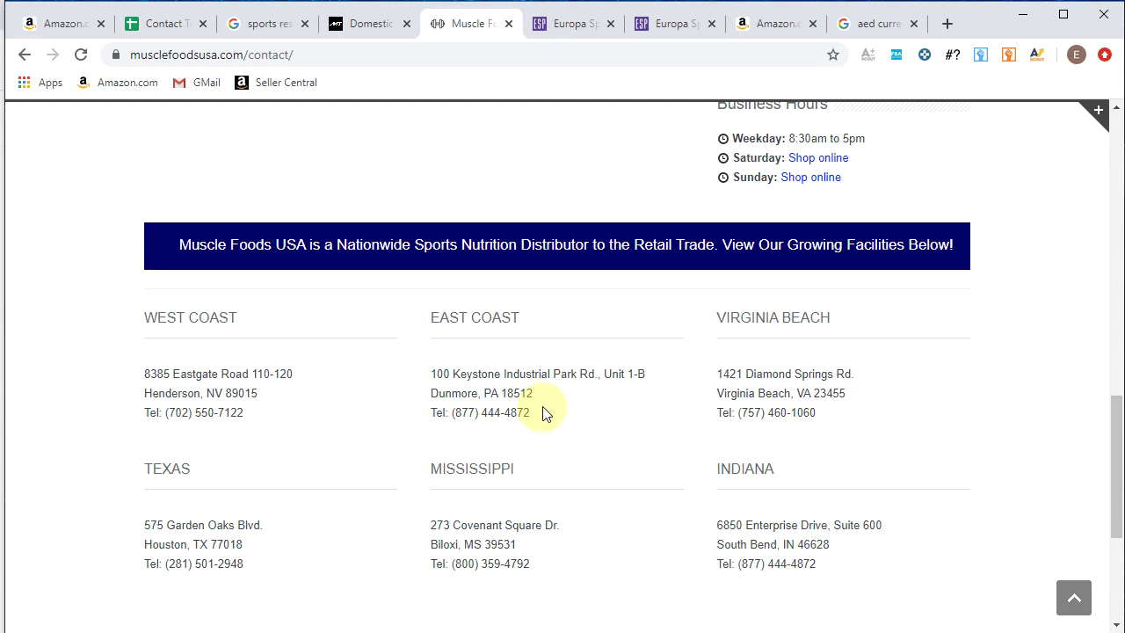
double_click(518, 412)
scroll(595, 410, "up", 4)
scroll(604, 416, "down", 1)
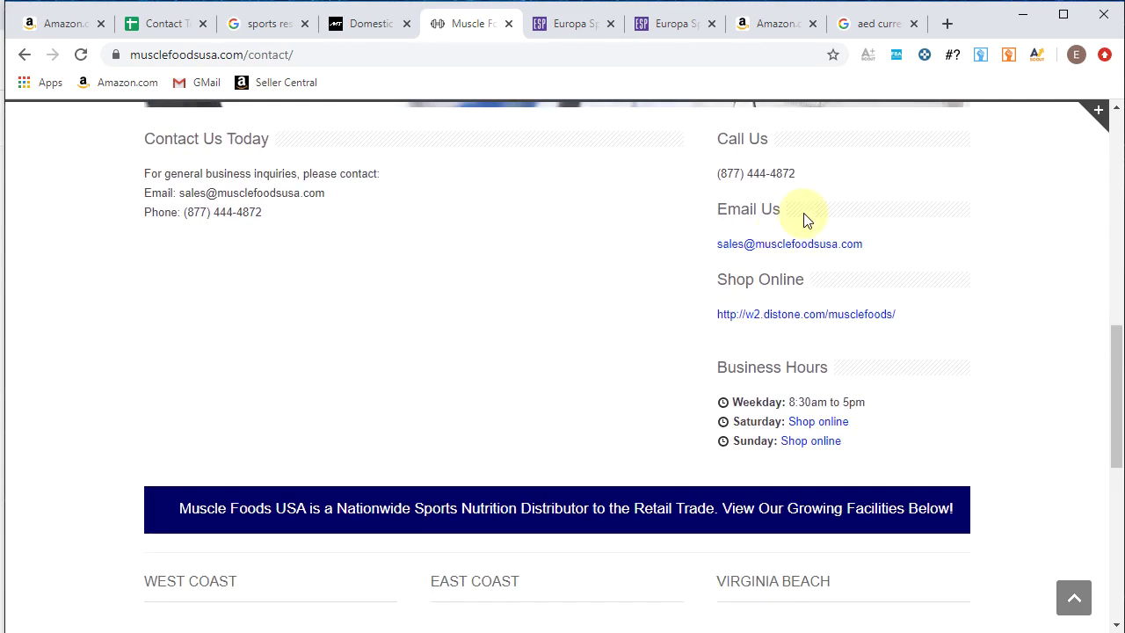
scroll(603, 432, "down", 2)
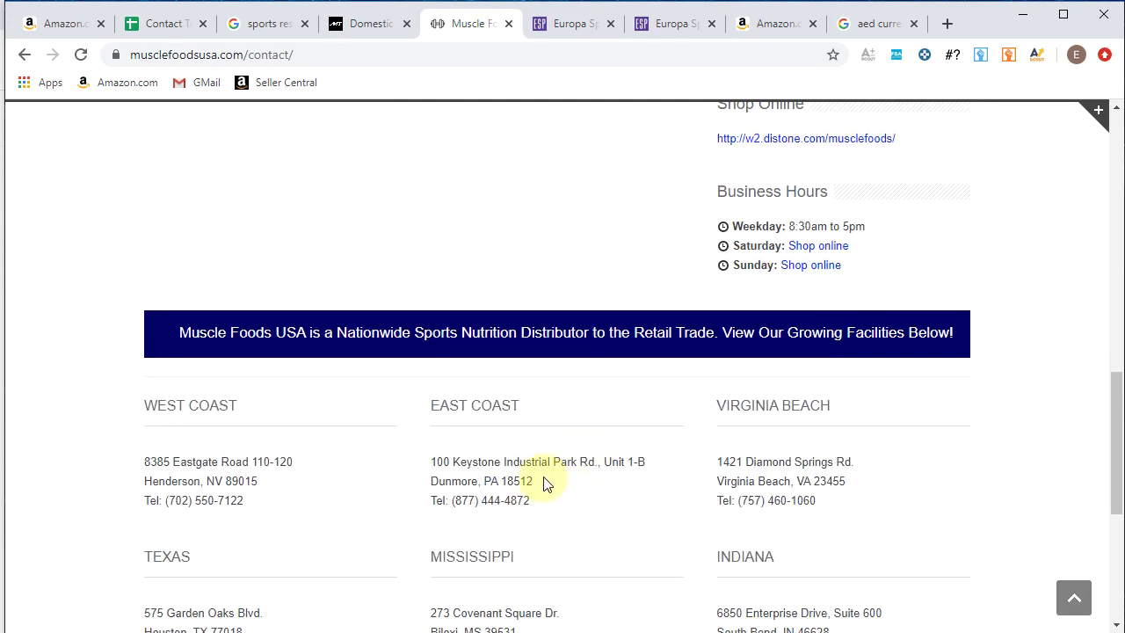
Step: Copy the East Coast facility's address from the Contact page into the ADDRESS column, starting at row 14
left_click_drag(543, 481, 431, 461)
right_click(450, 469)
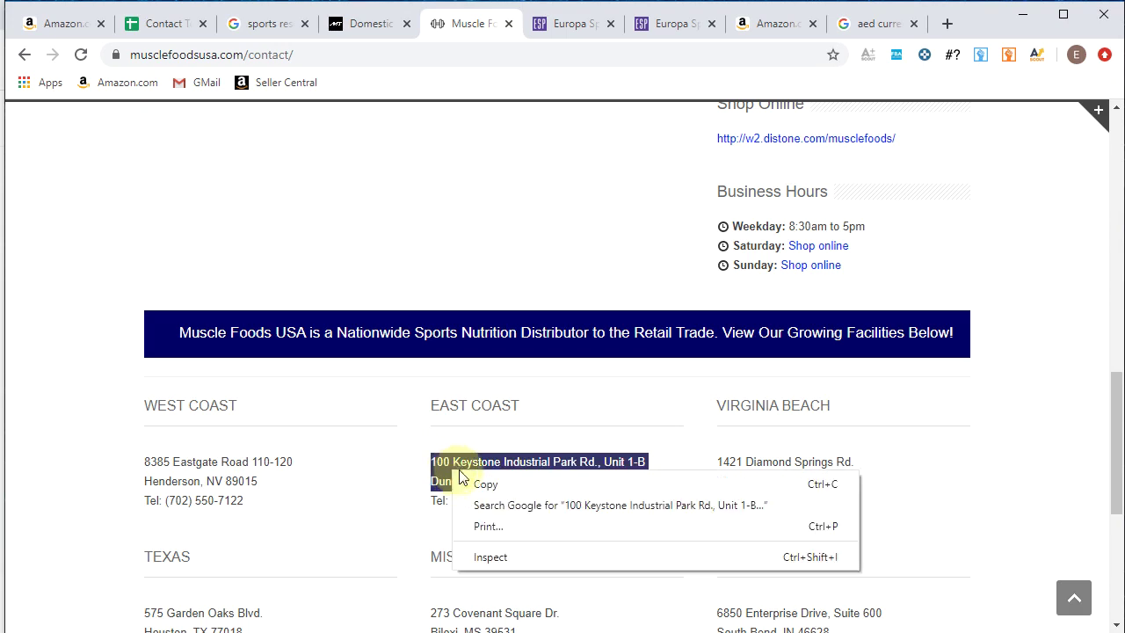
left_click(489, 481)
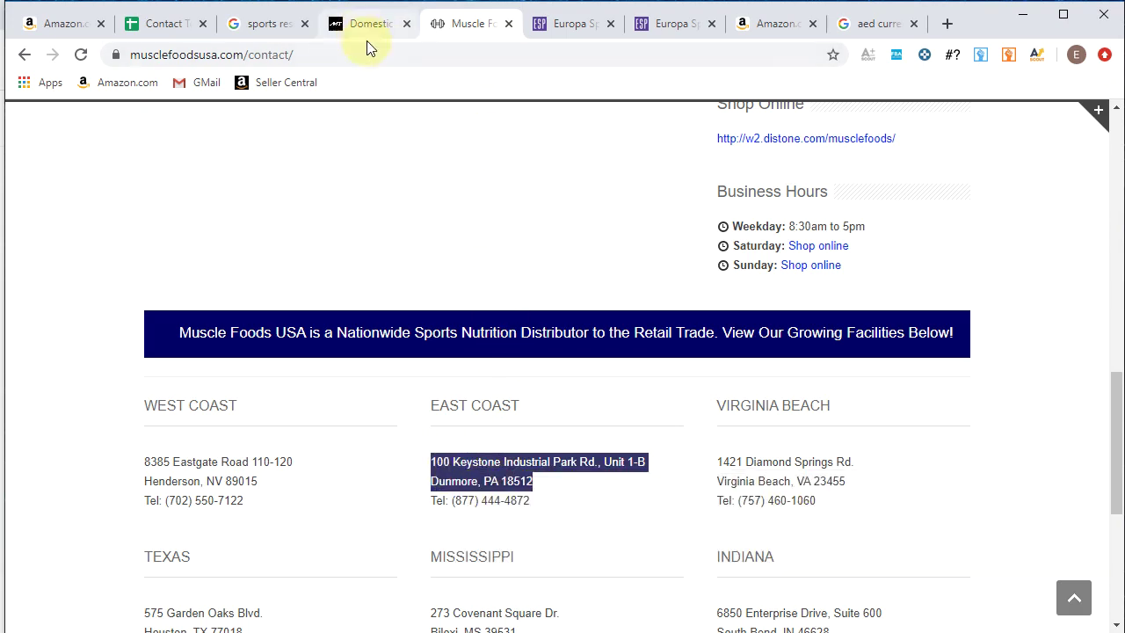
scroll(260, 481, "down", 1)
scroll(259, 482, "down", 1)
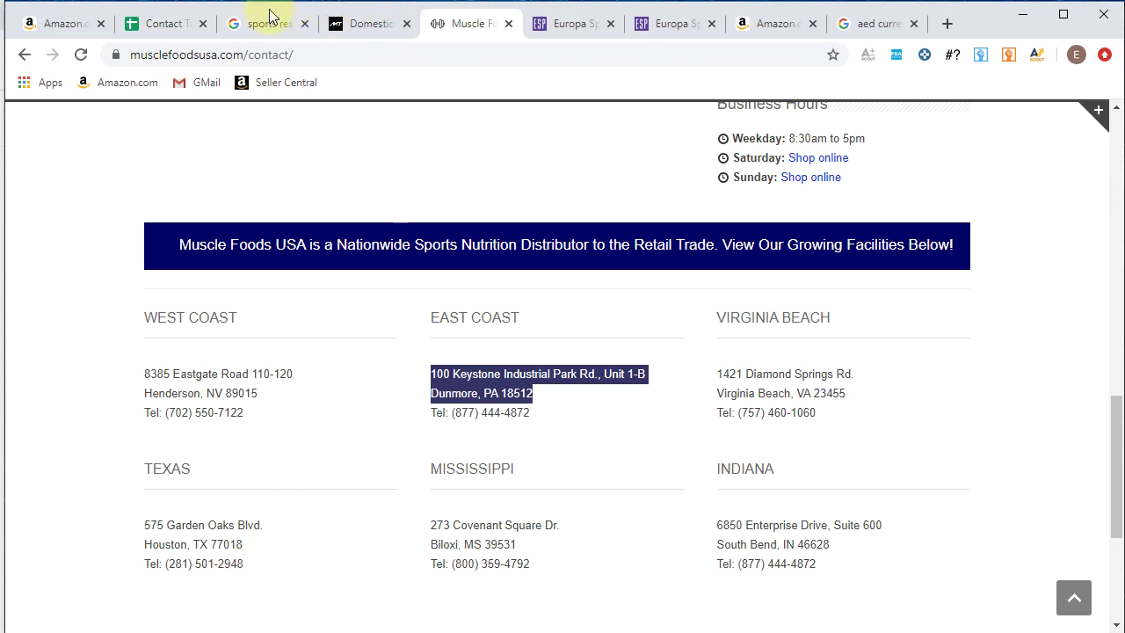
left_click(184, 22)
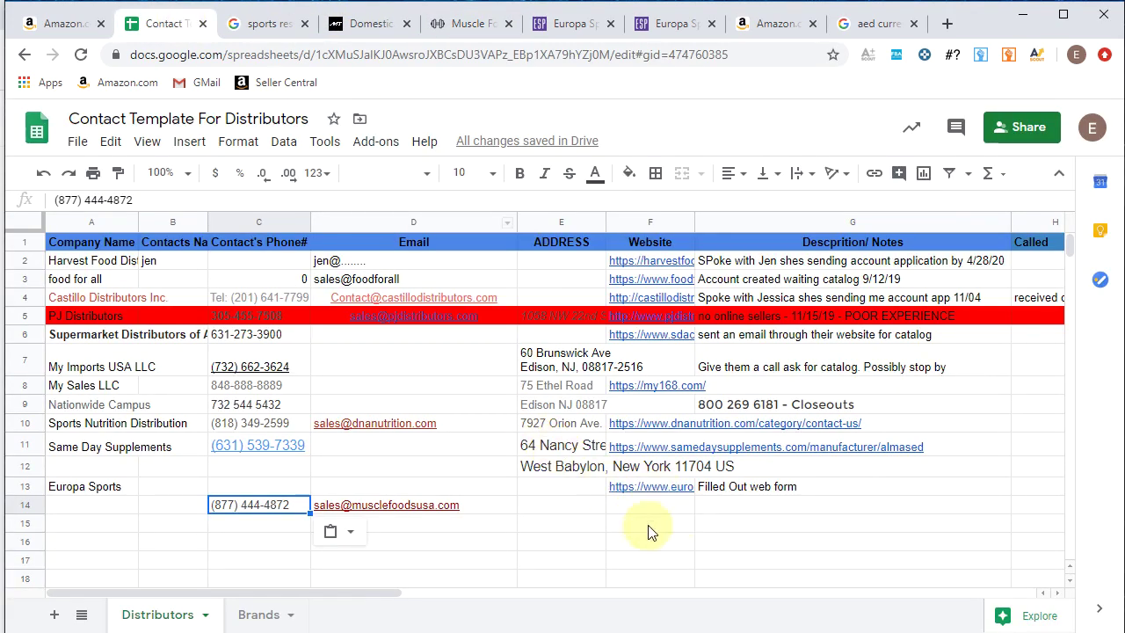
right_click(548, 509)
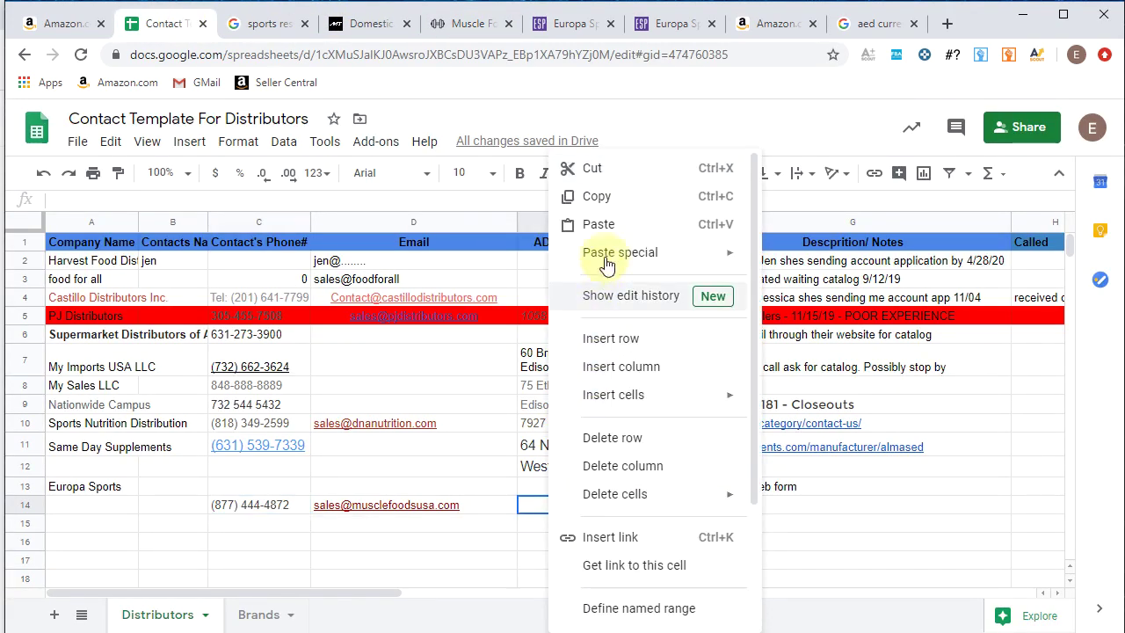
left_click(602, 223)
left_click(673, 560)
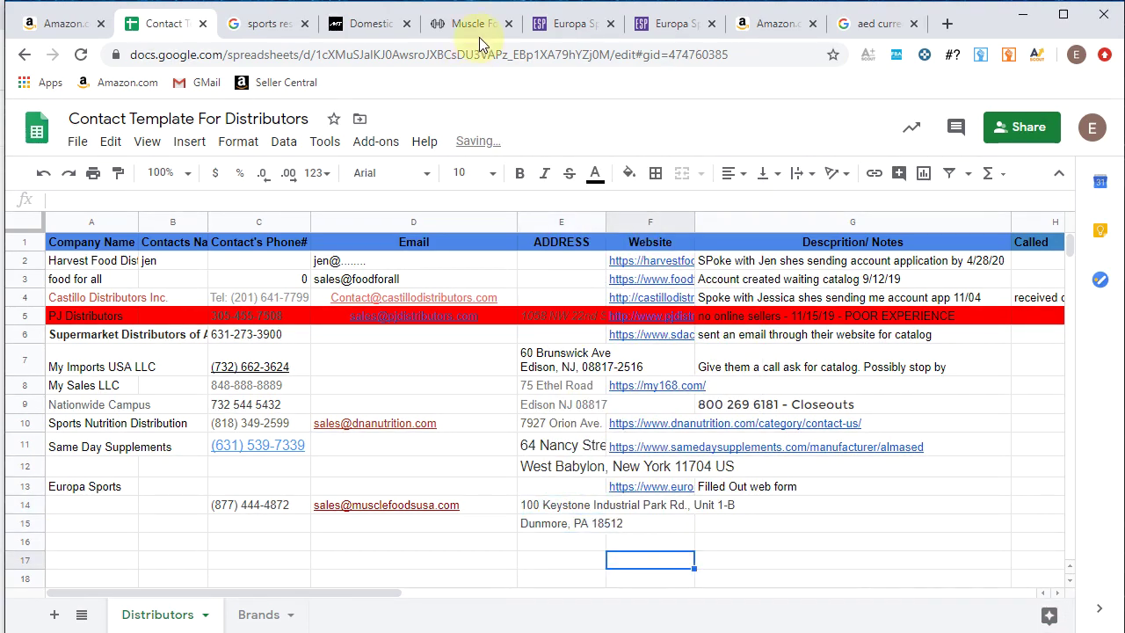
left_click(455, 26)
left_click(332, 55)
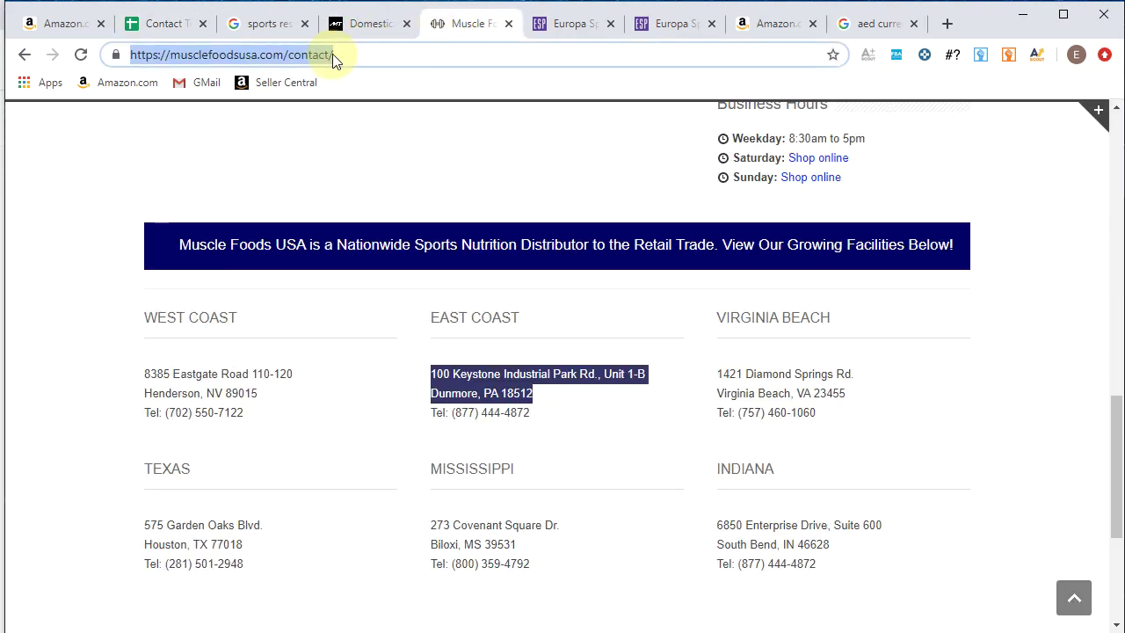
right_click(332, 54)
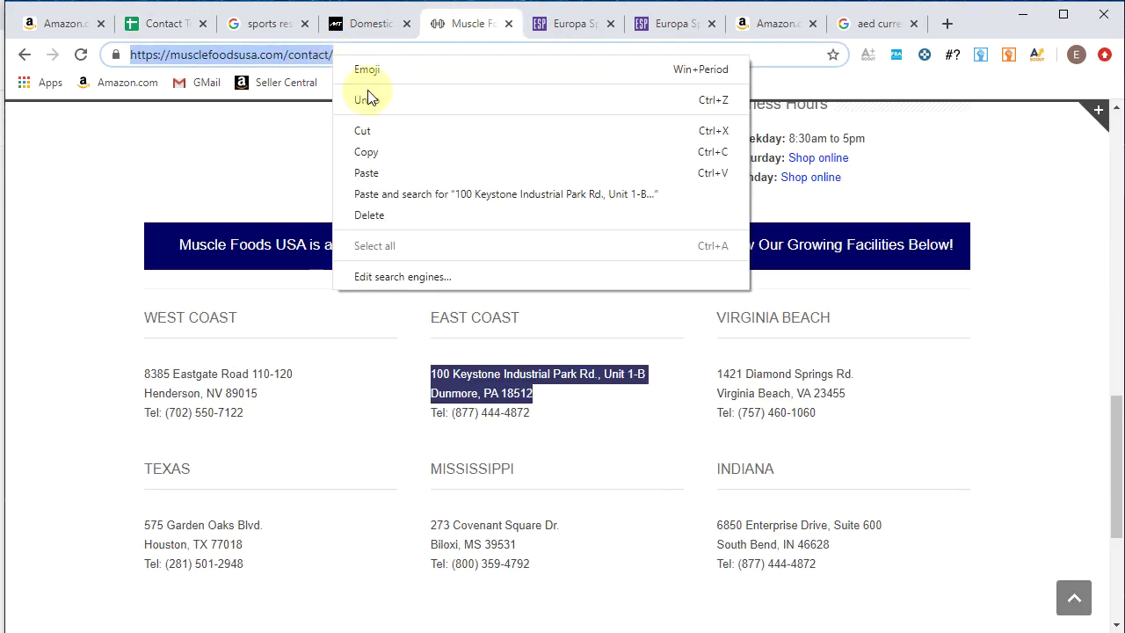
left_click(389, 151)
left_click(169, 33)
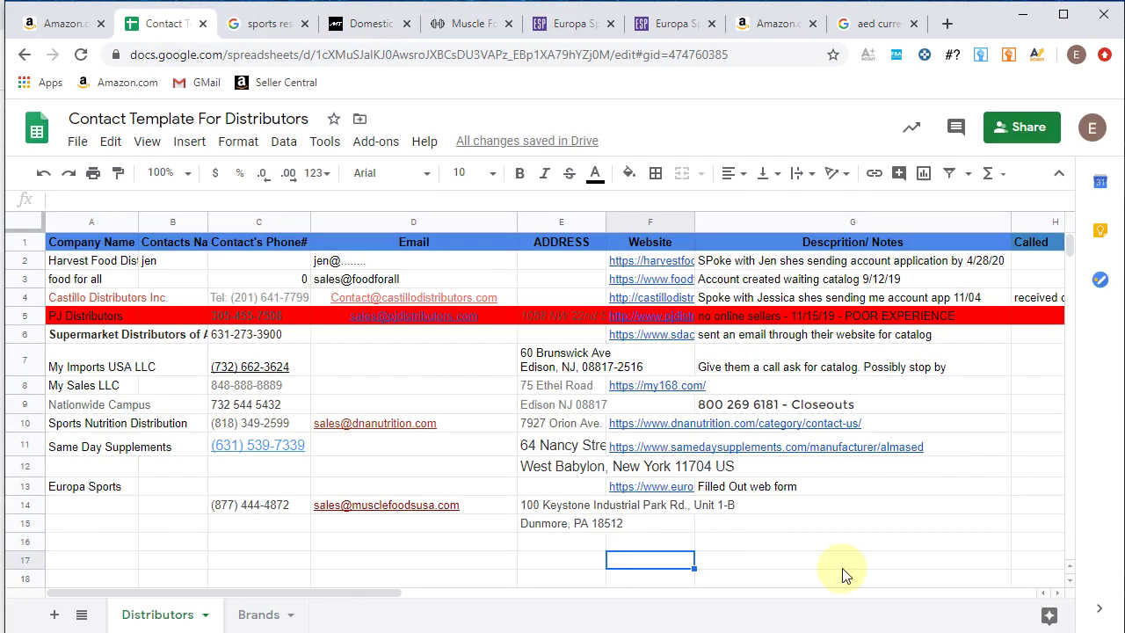
left_click(747, 527)
right_click(682, 525)
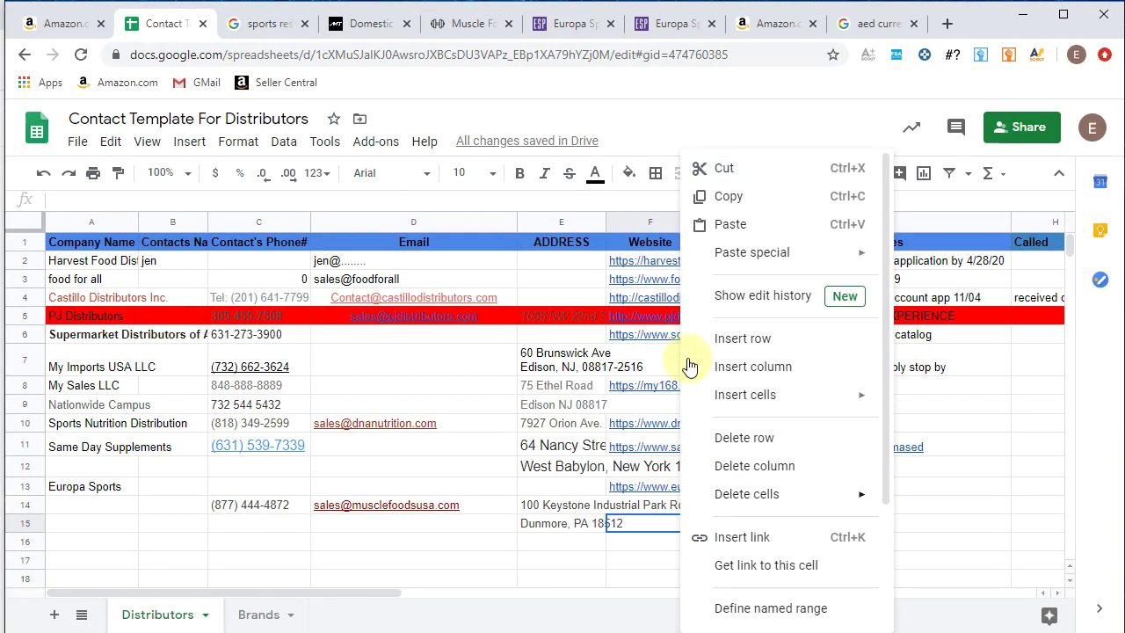
left_click(699, 230)
Step: Enter "Muscle Food USA" as the company name in row 14
left_click(86, 513)
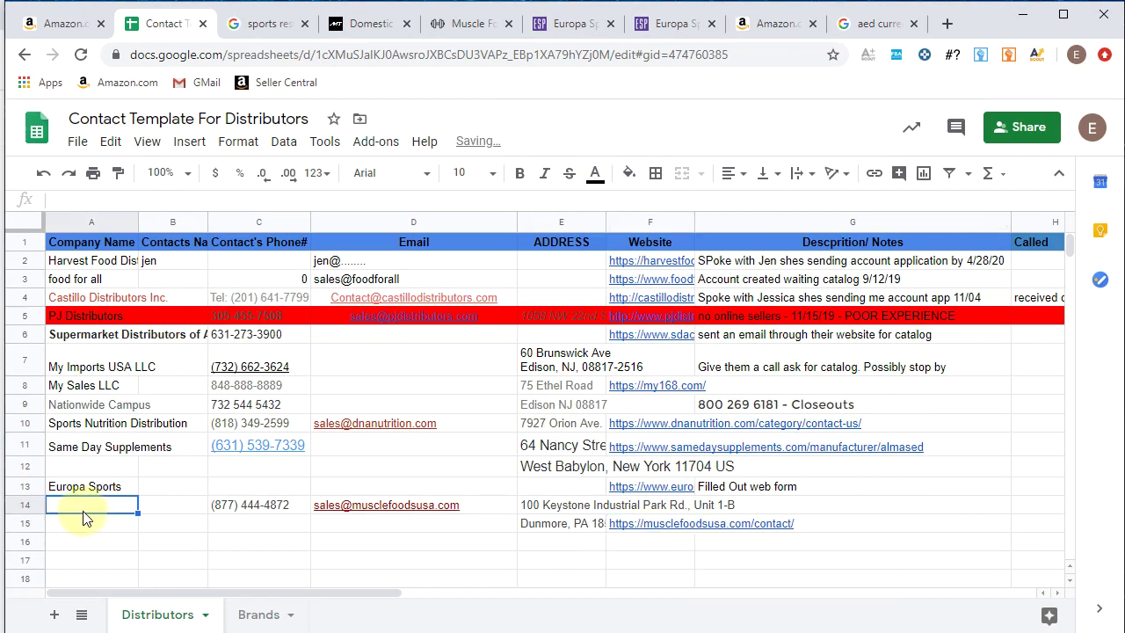
type("Muscle Food USA")
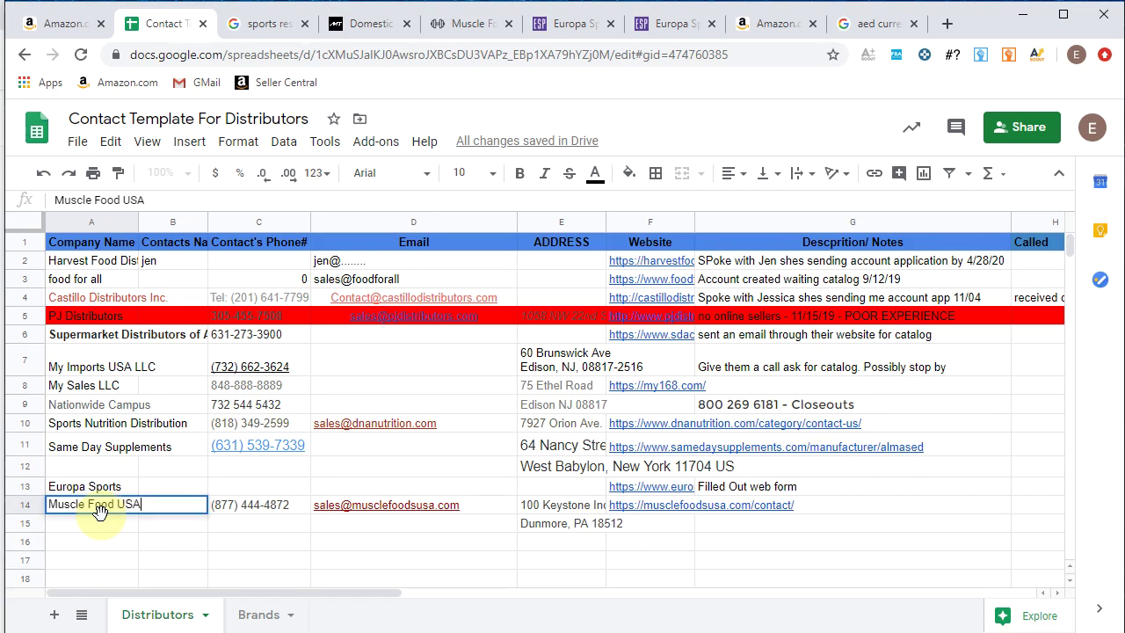
left_click(189, 545)
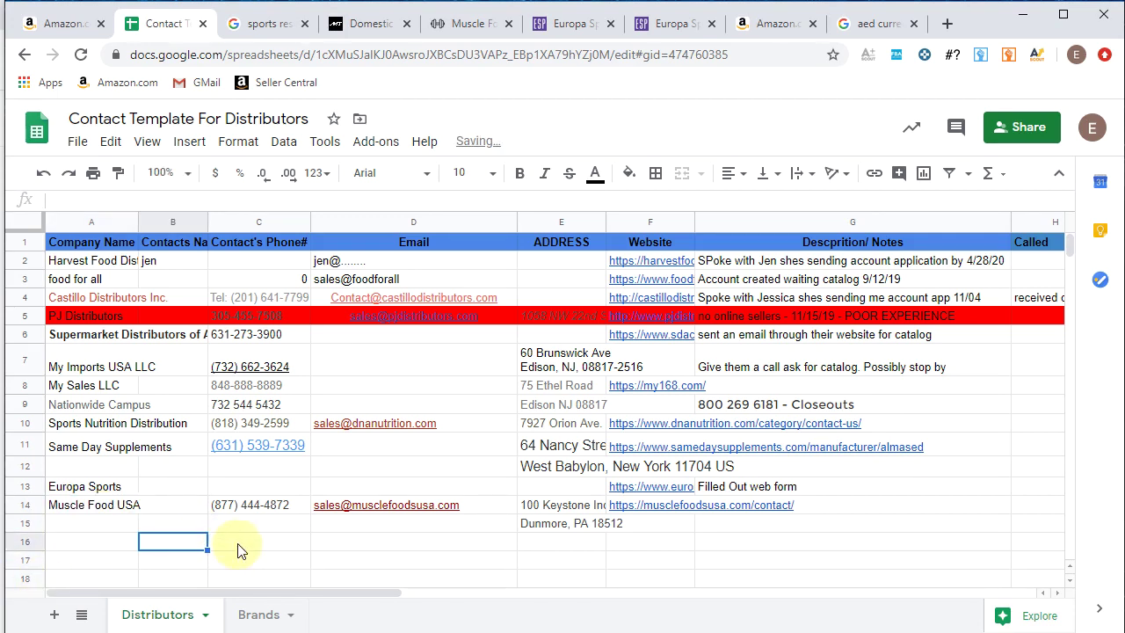
Step: Return to MuscleTech's Domestic distributors list by way of the Muscle Foods USA site
left_click(470, 25)
left_click(365, 28)
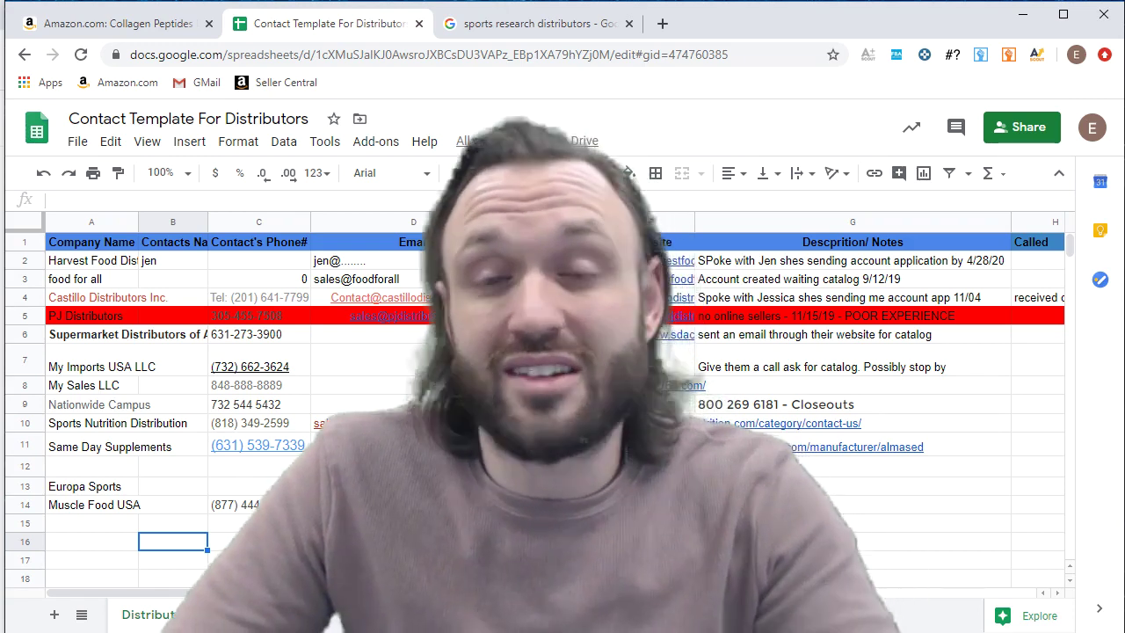
Step: Look over the entries in the Distributors sheet and switch to the Brands sheet
scroll(553, 404, "down", 2)
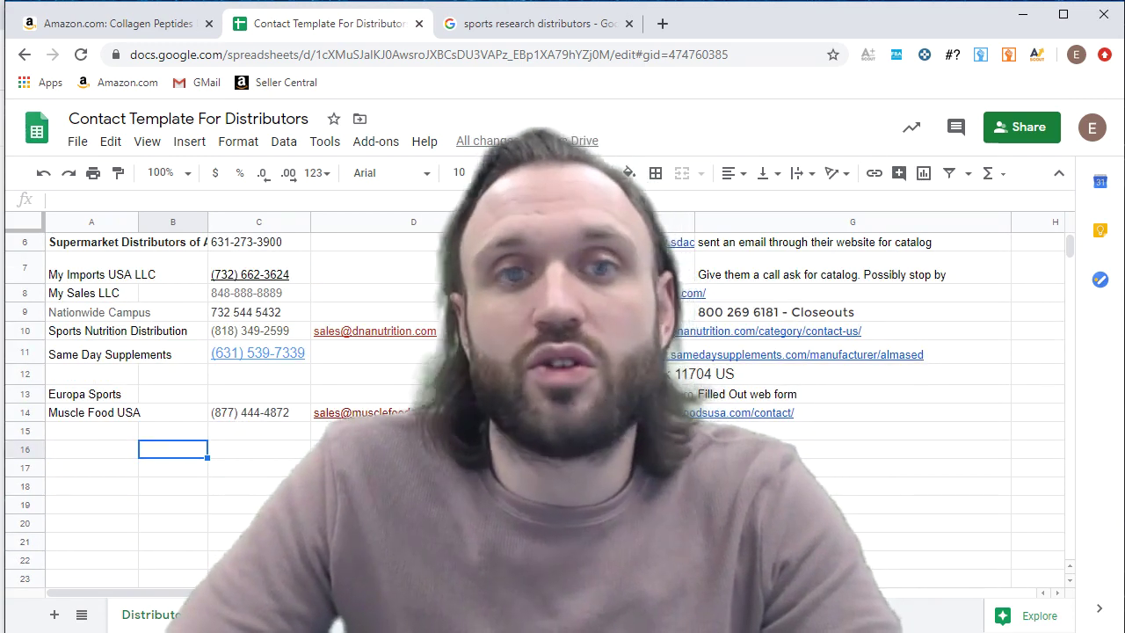
scroll(554, 404, "down", 2)
scroll(554, 404, "up", 4)
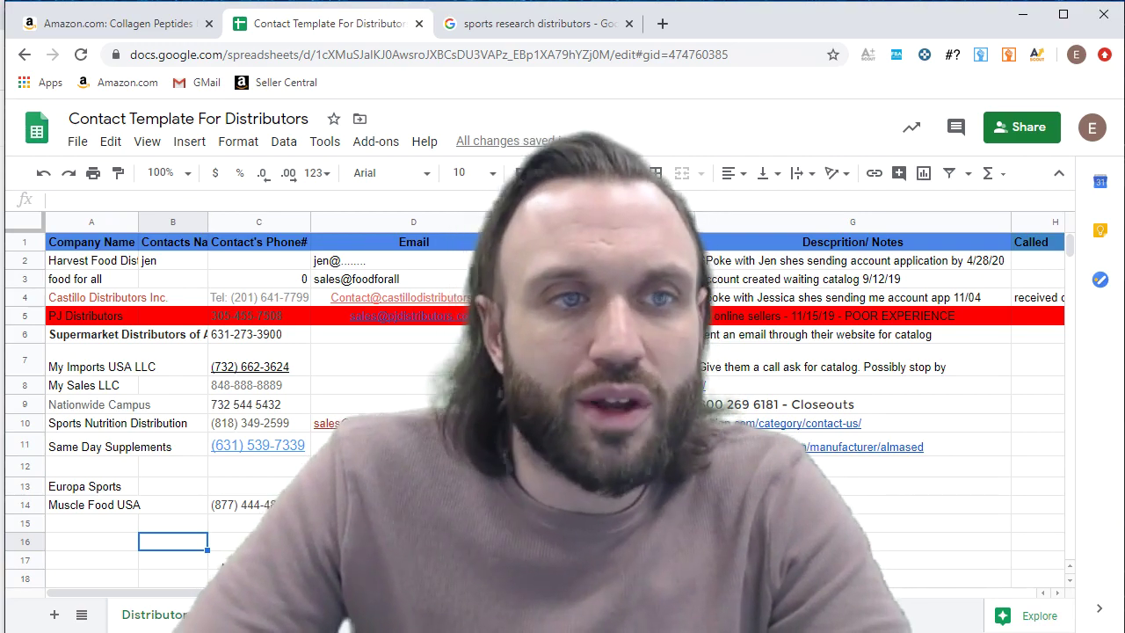
key("ctrl+shift+Page_Down")
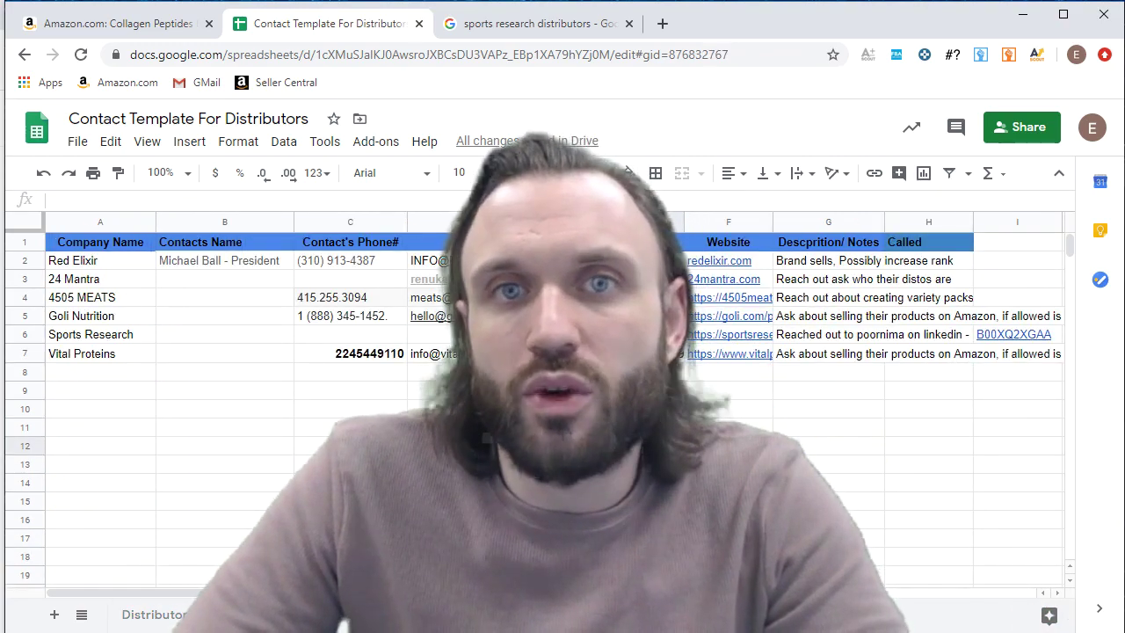